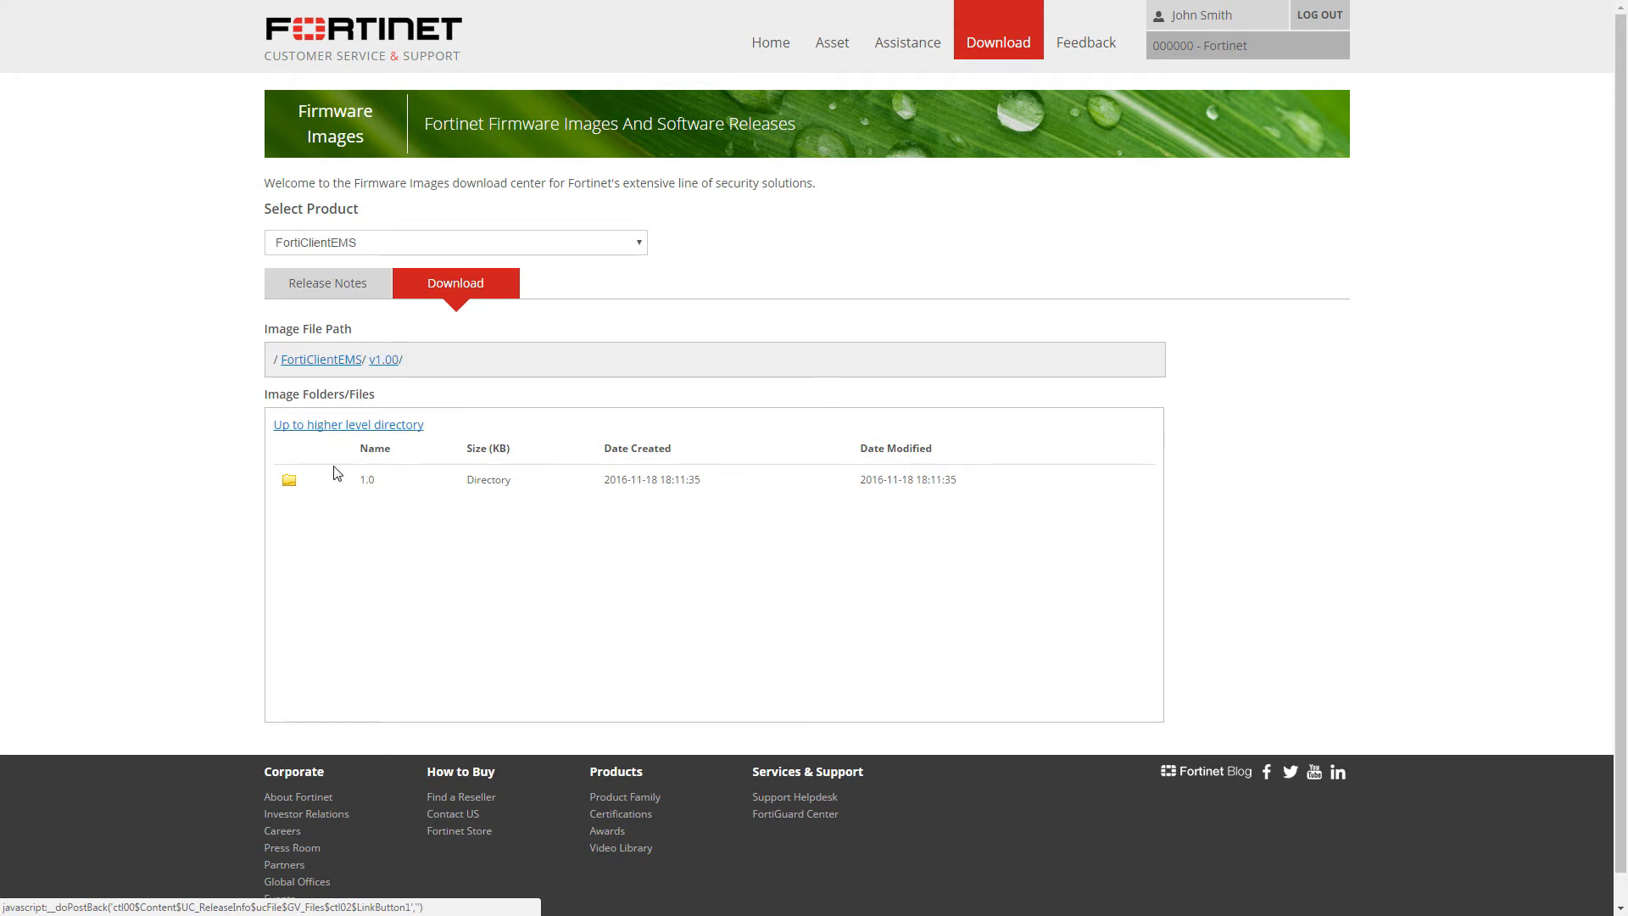
Download the FortiClientEMS 1.0.3 Chromebook online installer from the v1.00 > 1.0 > 1.0.3 folder.
left_click(335, 485)
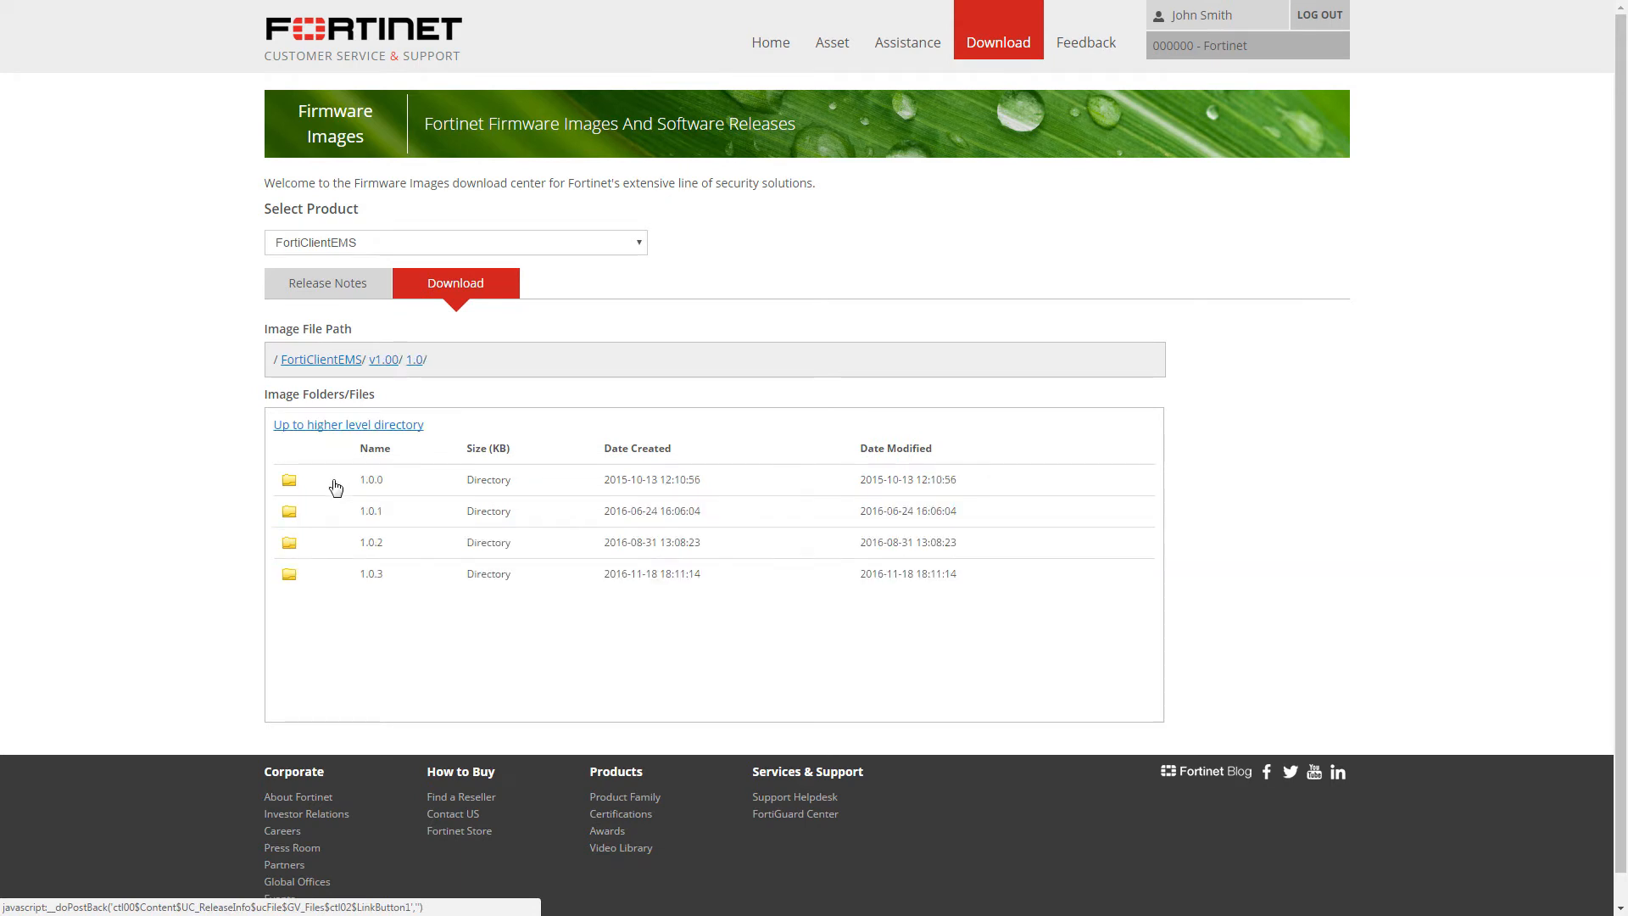
left_click(346, 582)
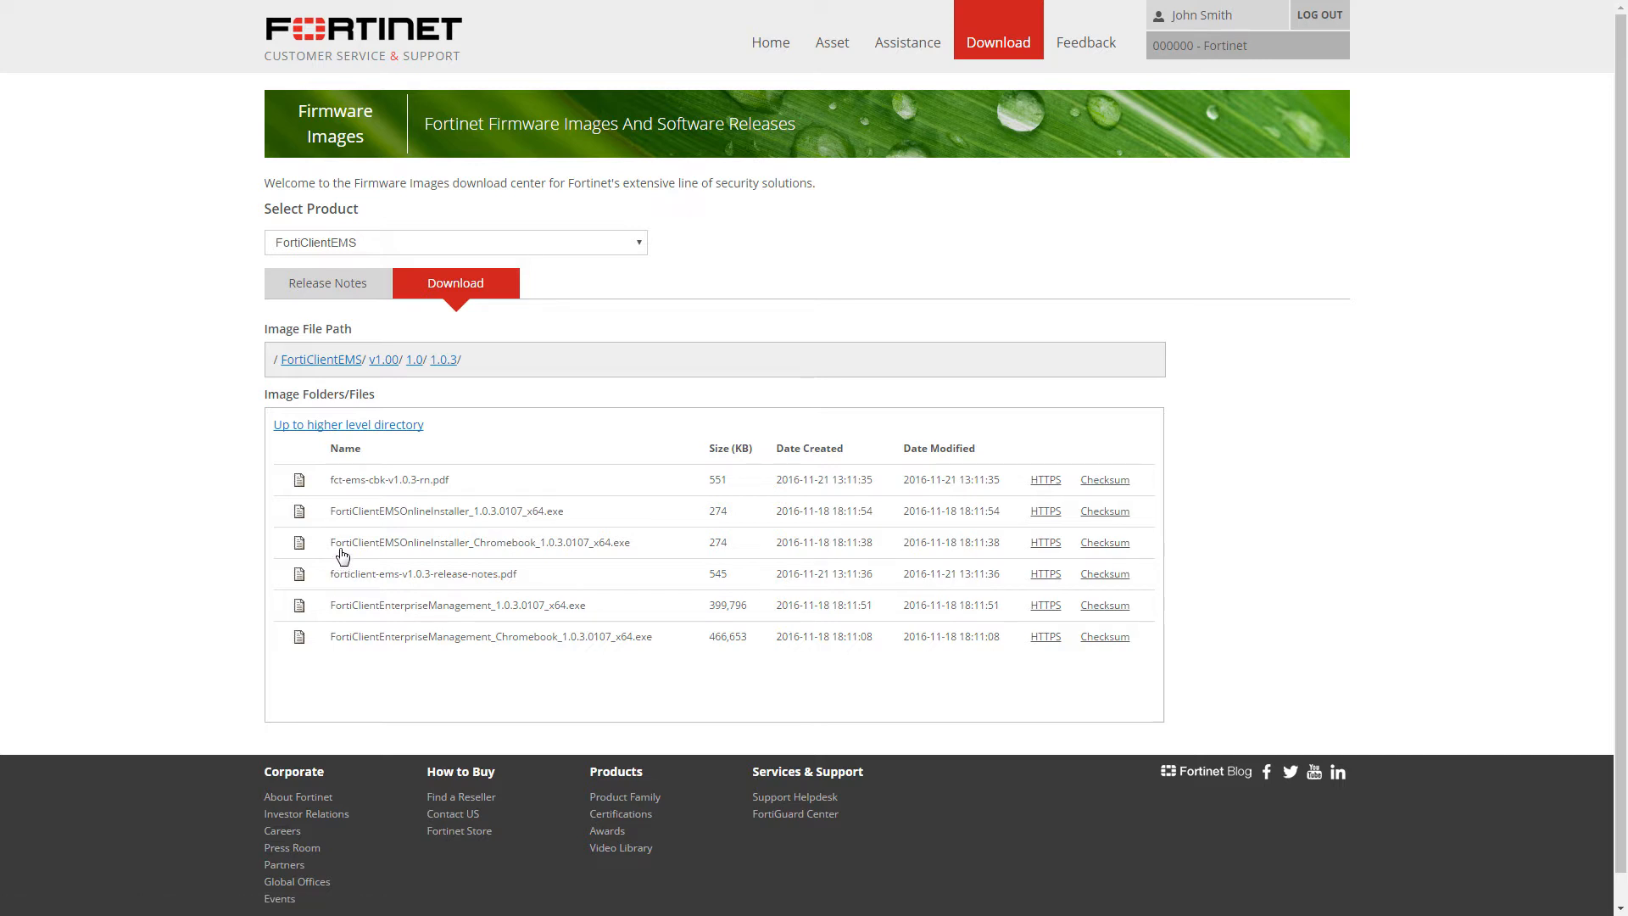
left_click(1055, 544)
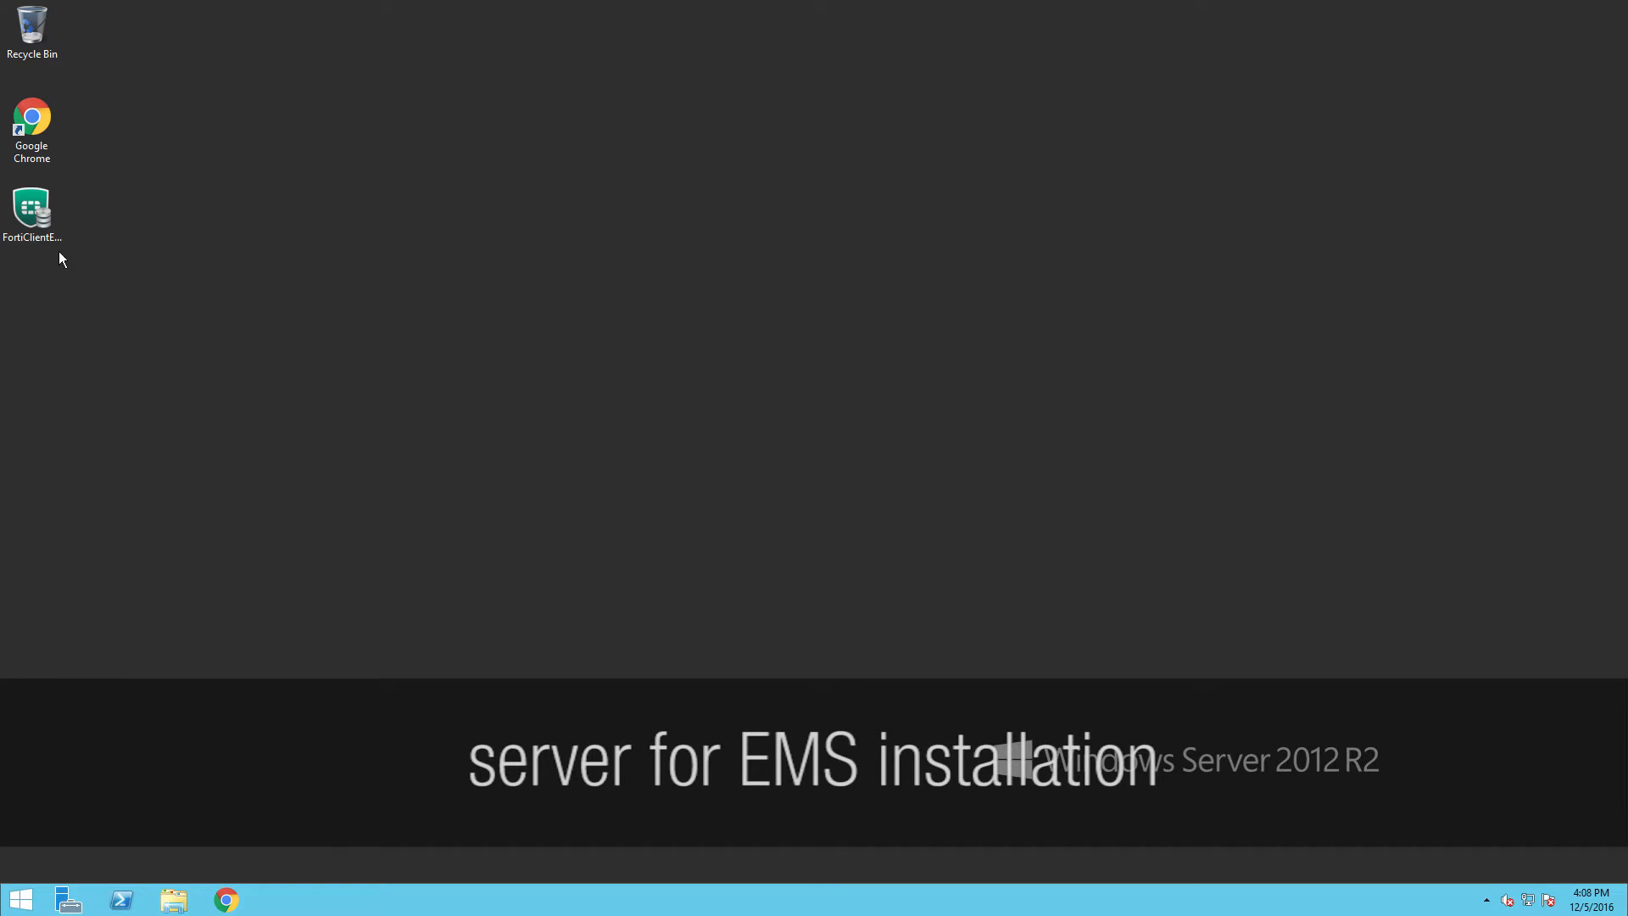
Install FortiClient EMS for Chromebooks 1.0.3, accepting the license agreement, then close the installer.
double_click(31, 210)
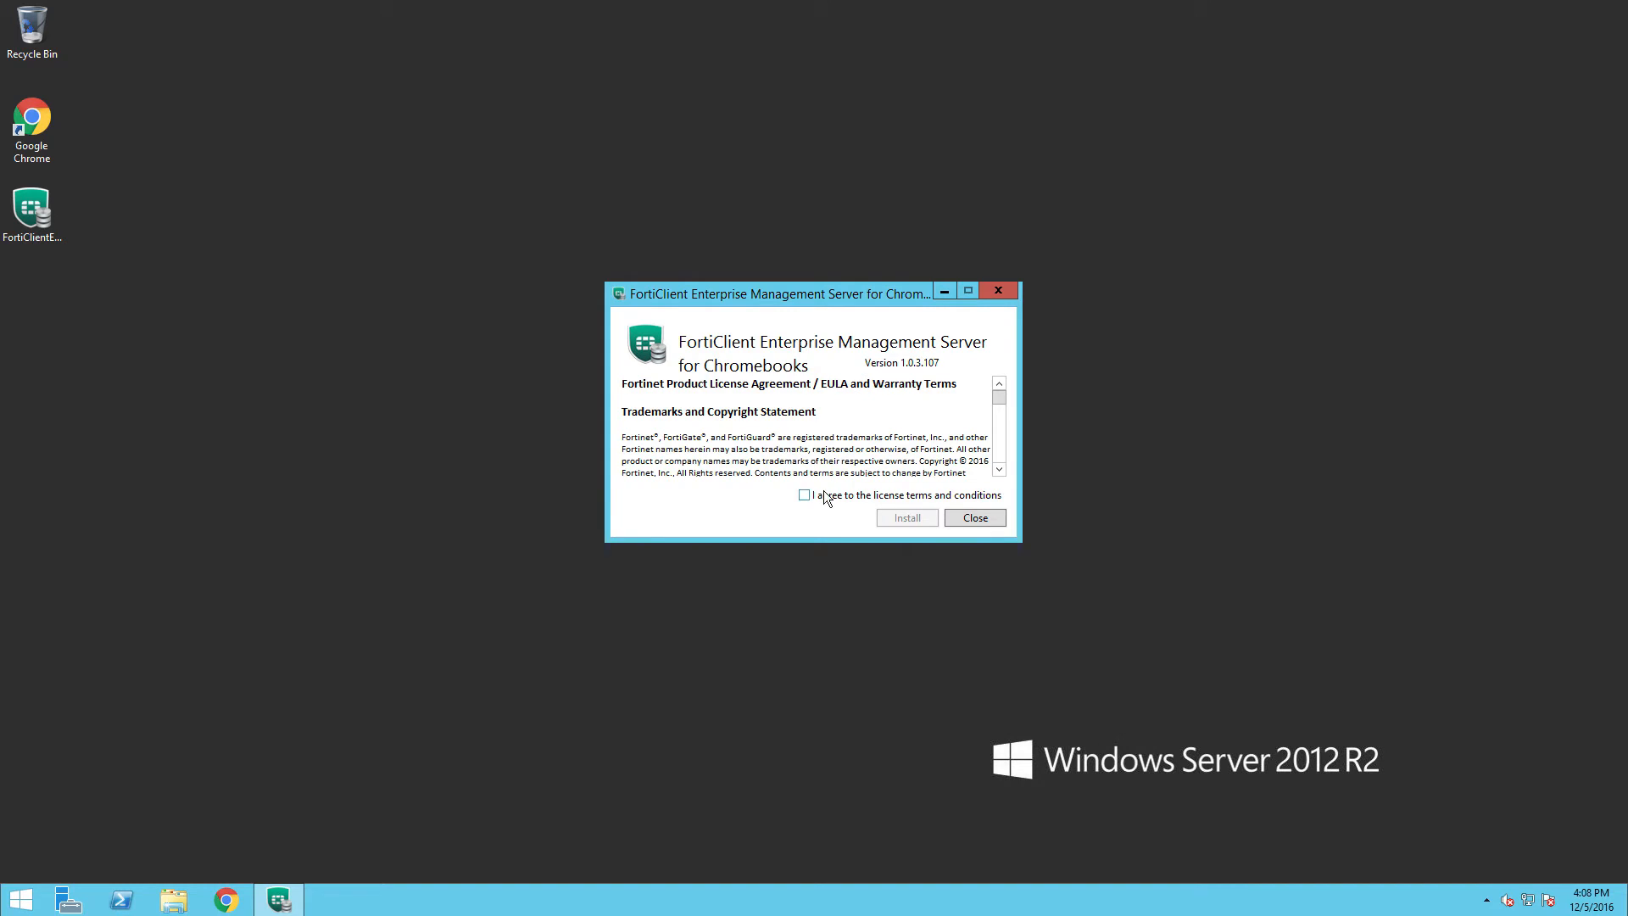
left_click_drag(1001, 398, 999, 458)
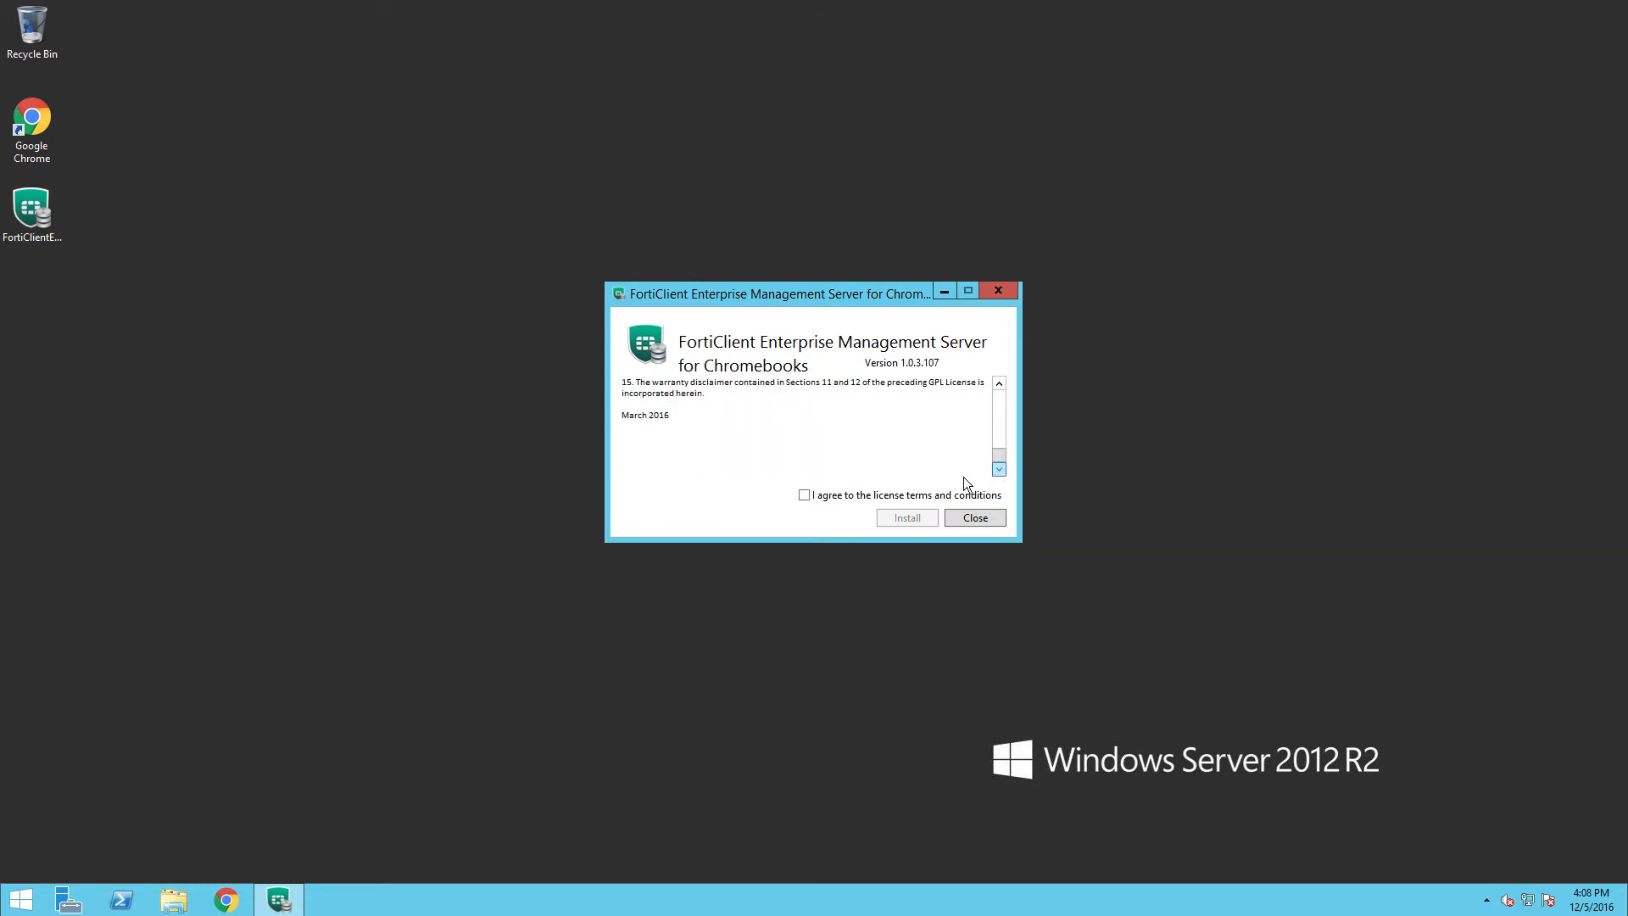
left_click(835, 496)
left_click(897, 517)
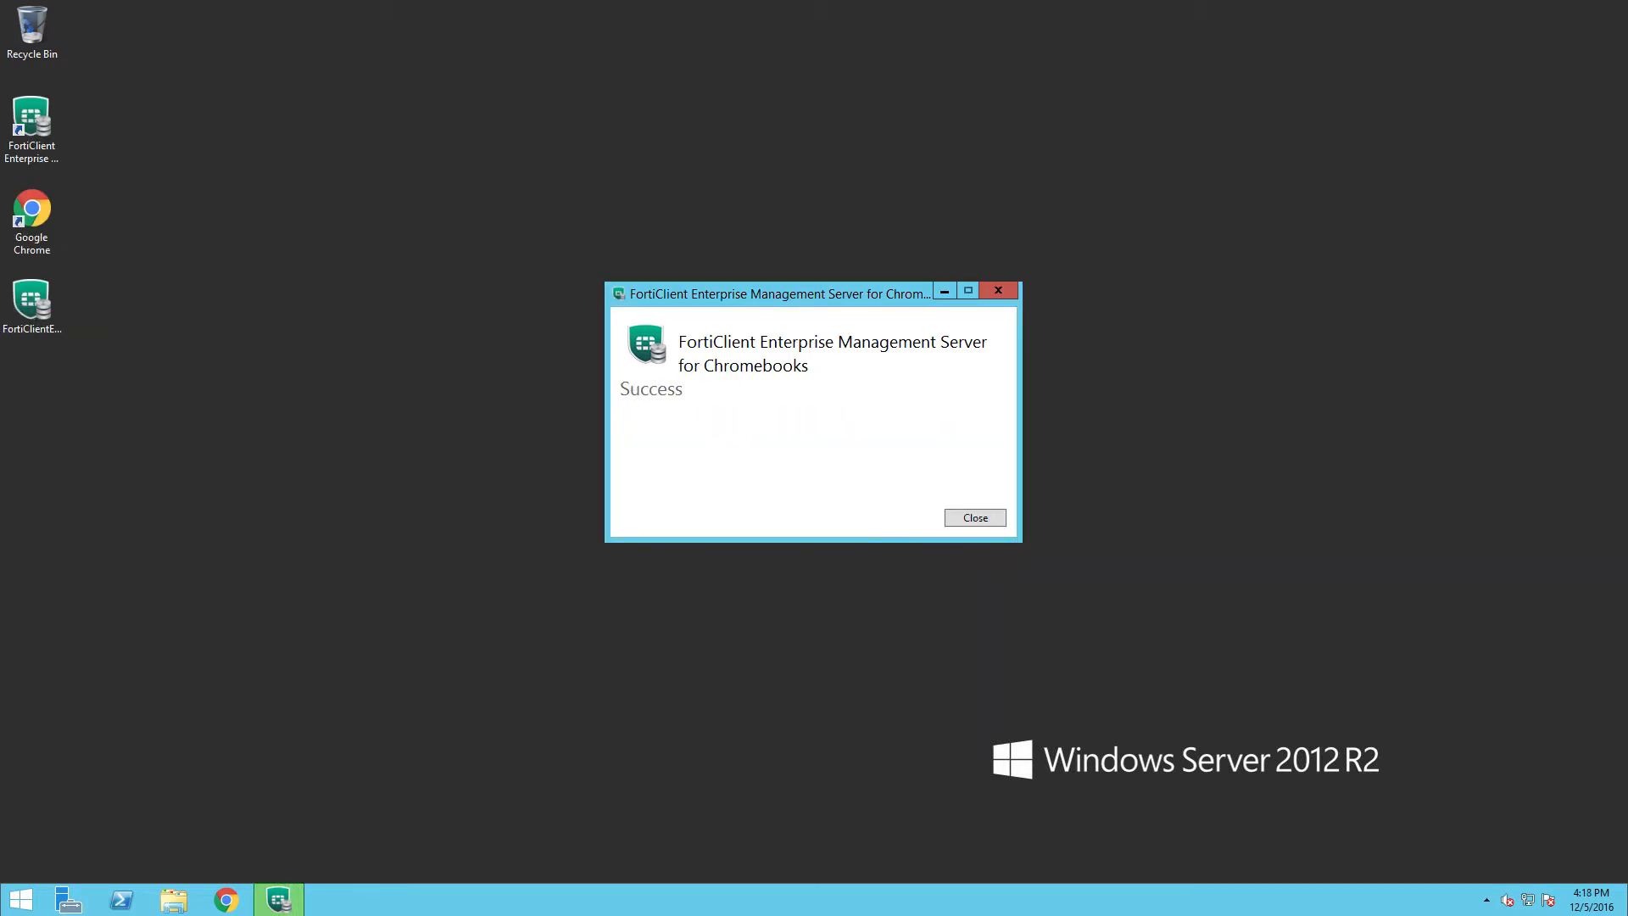
left_click(974, 519)
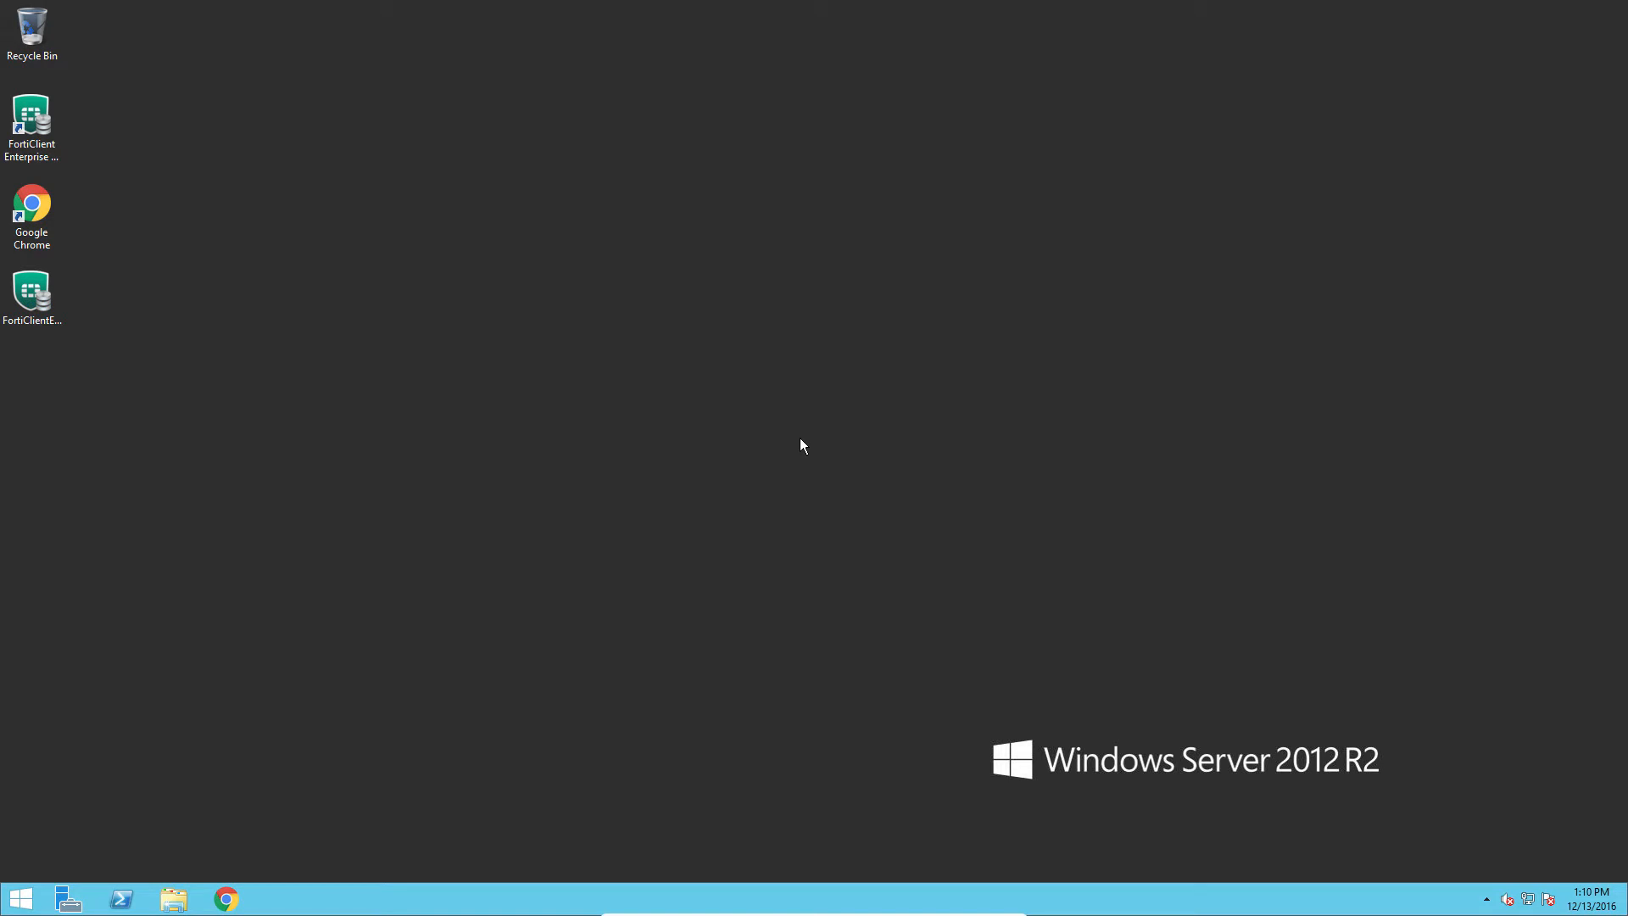
Launch FortiClient EMS, sign in as admin, and dismiss the Getting Started overview.
double_click(30, 136)
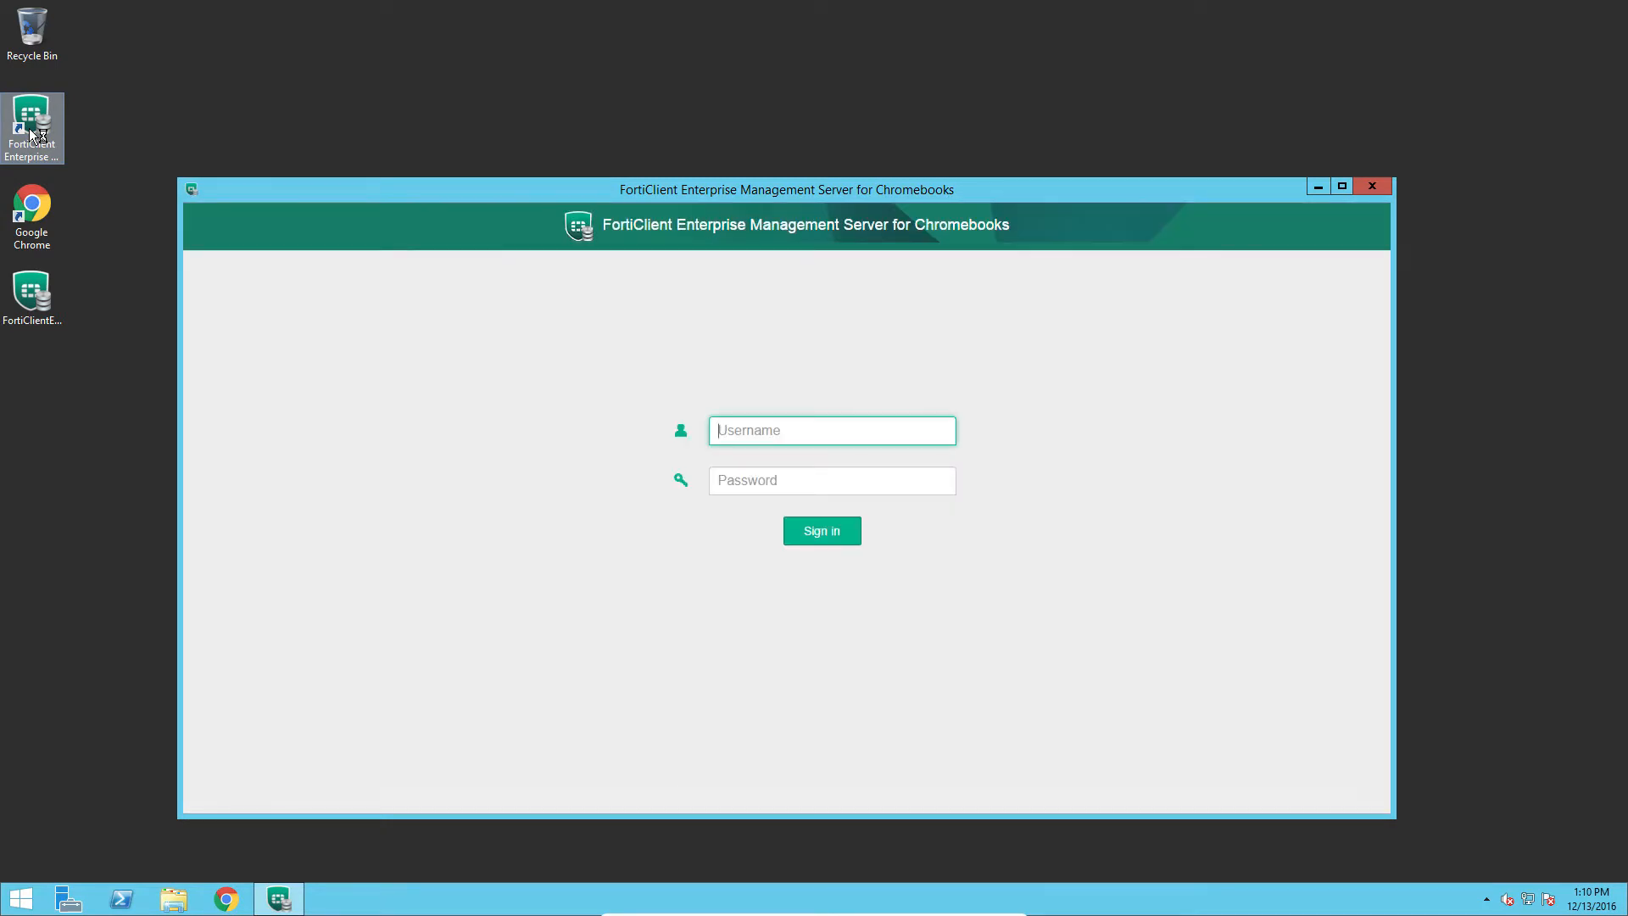
type("admin")
left_click(833, 537)
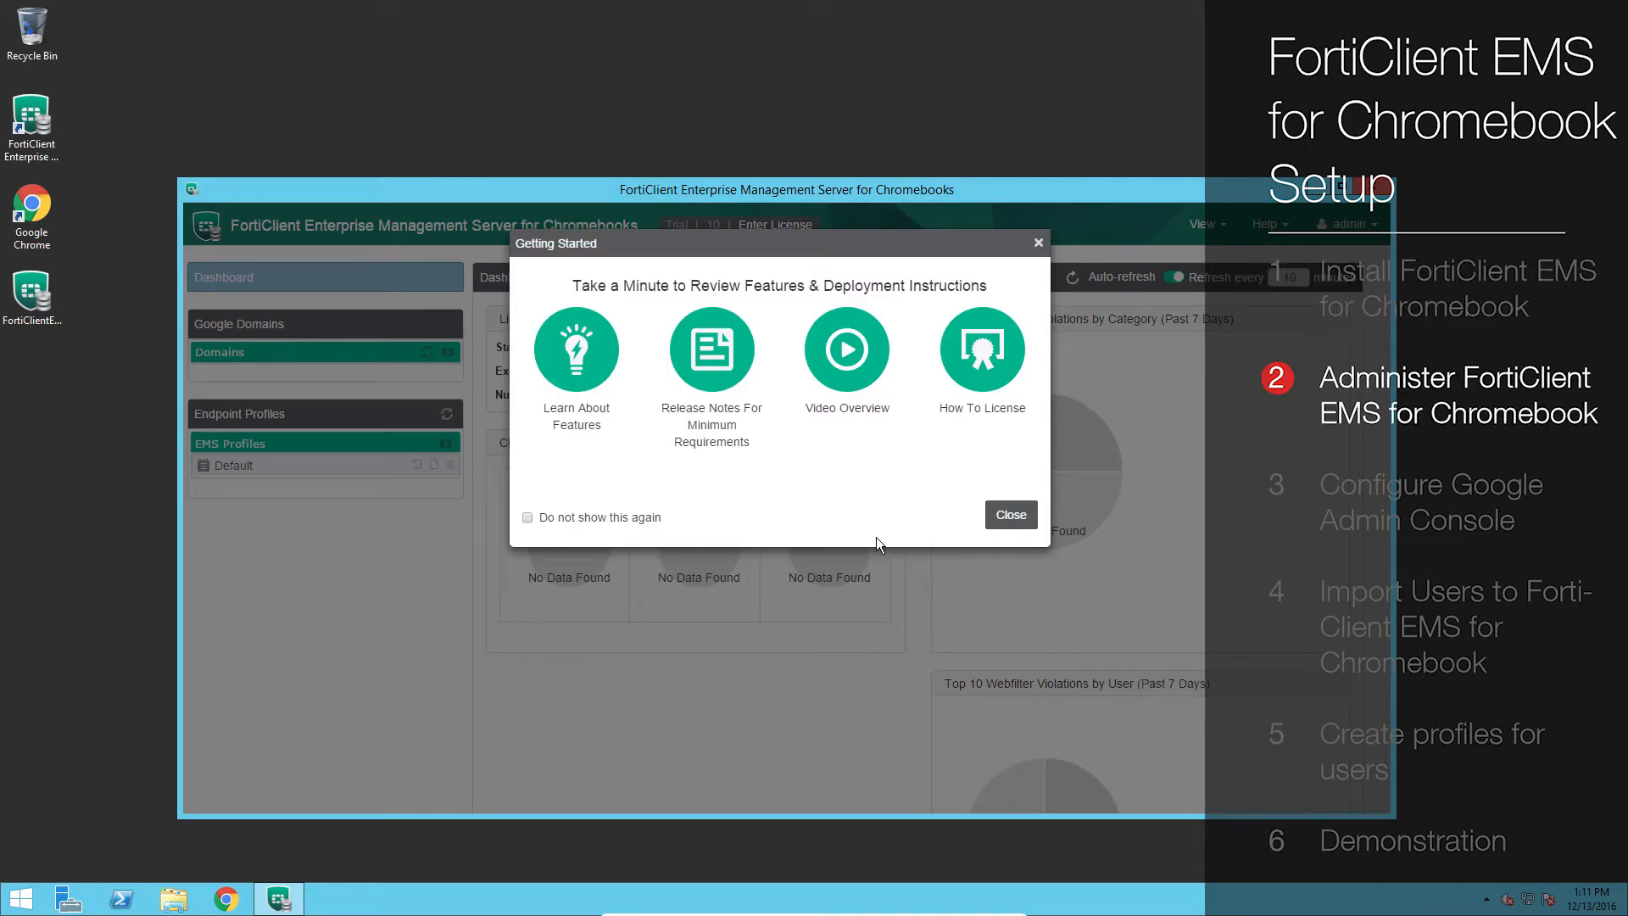
left_click(1013, 517)
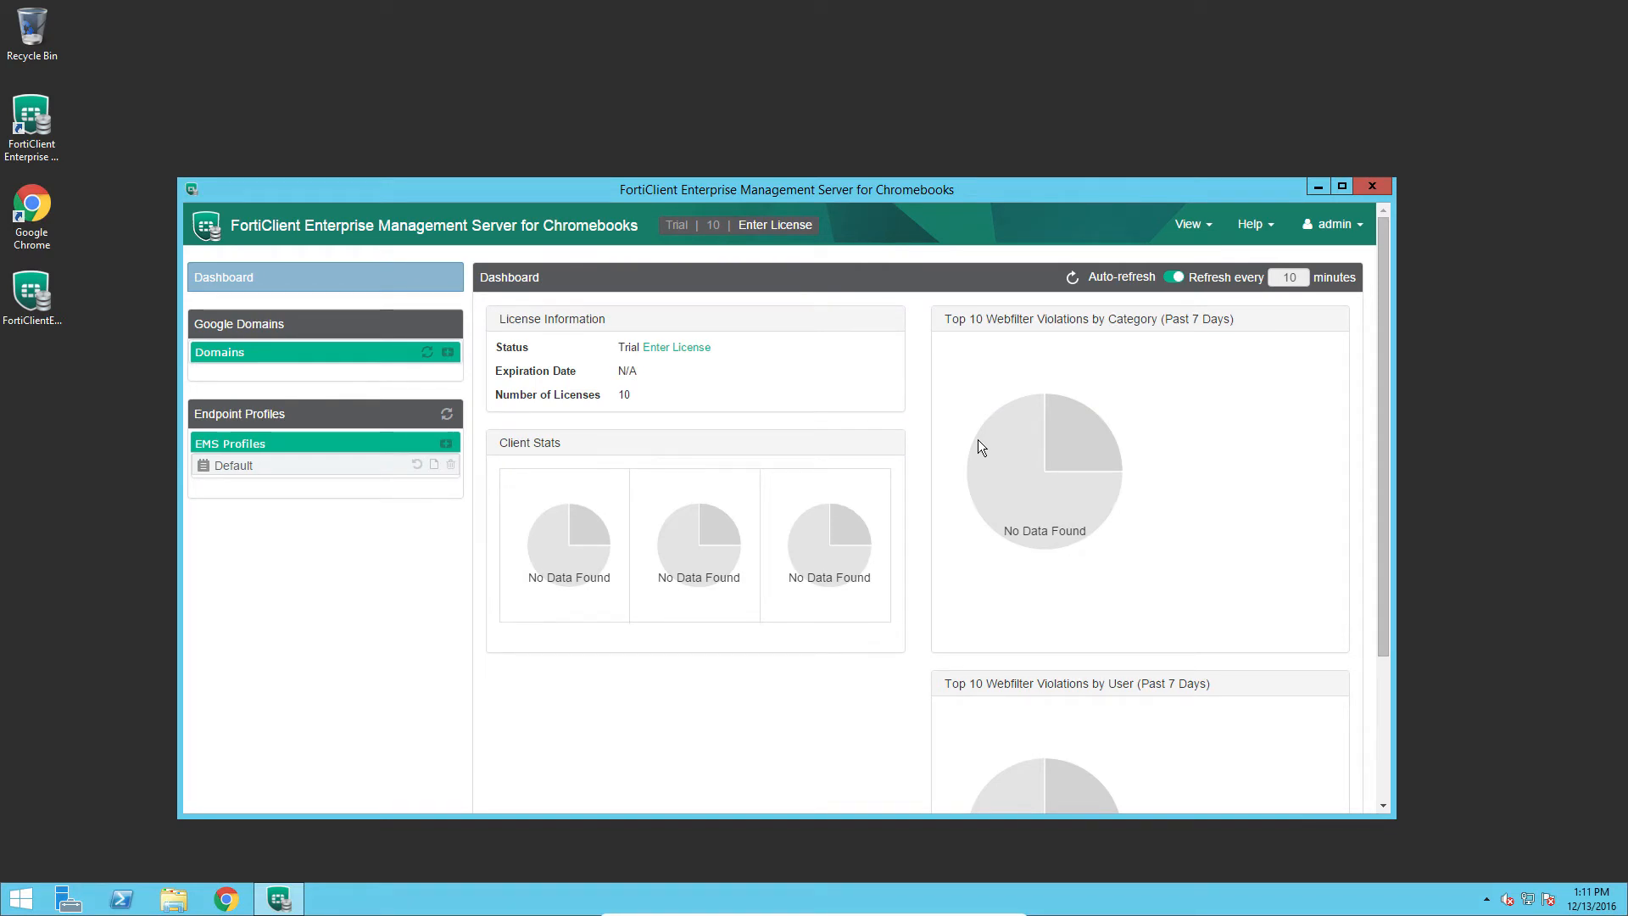
left_click(1205, 226)
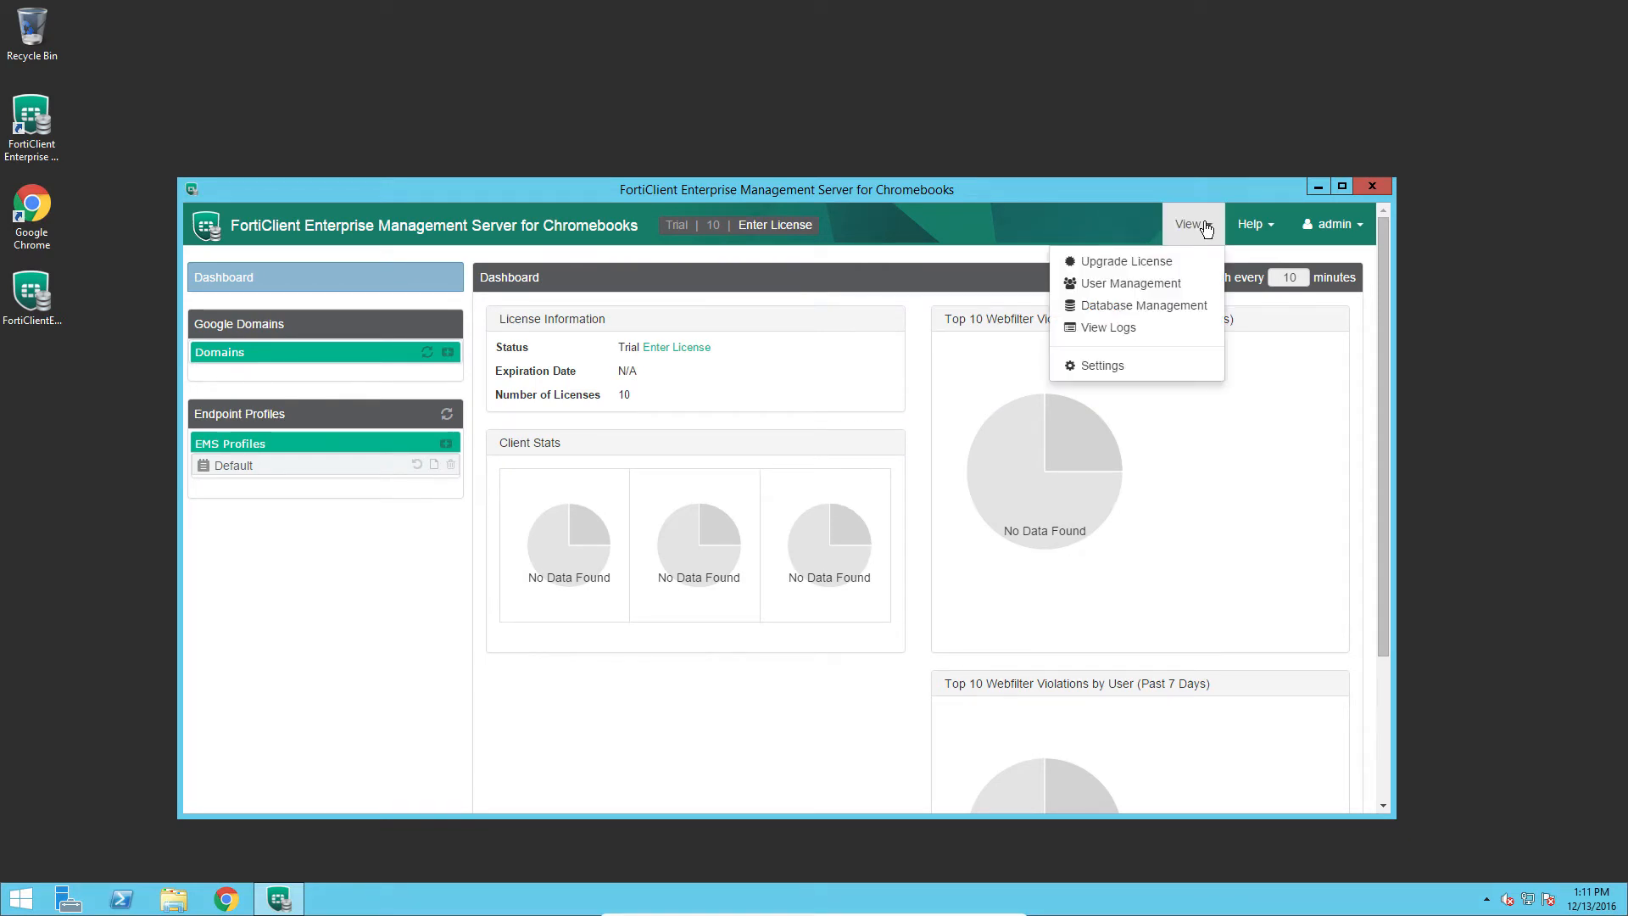
Enable remote HTTPS administration with custom host name fctems.schoolzones.ca.
left_click(1133, 366)
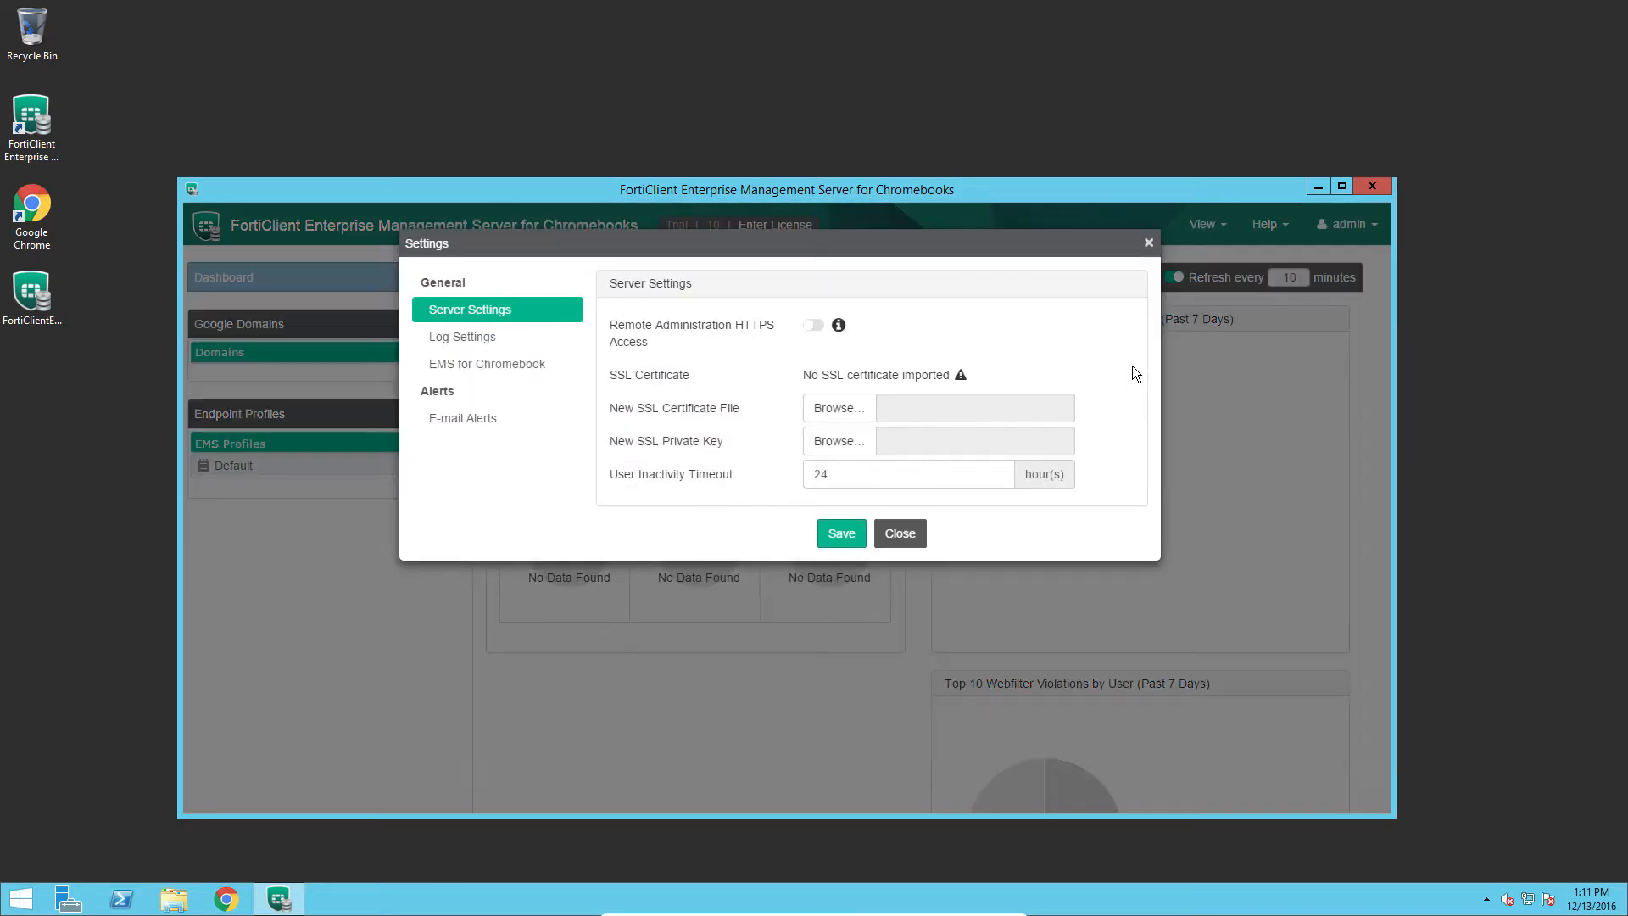
left_click(813, 325)
left_click(833, 414)
type("fct")
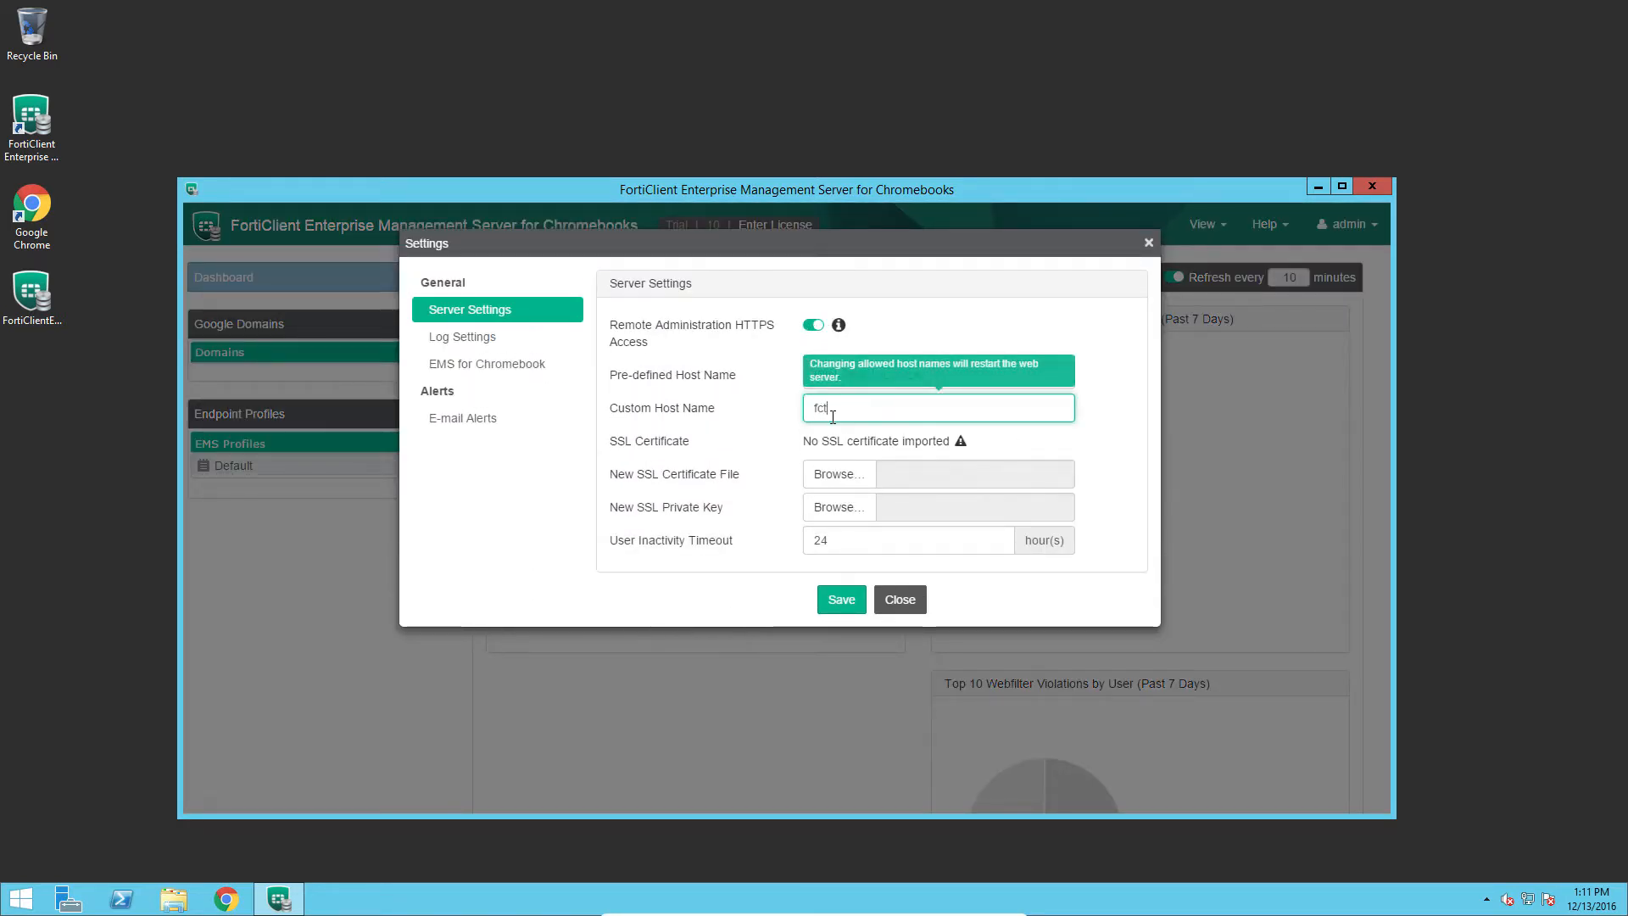
type("ems.schoolzones.ca")
Use emsadmin.crt and emsadmin.key as the SSL certificate and key, test them, and save.
left_click(836, 474)
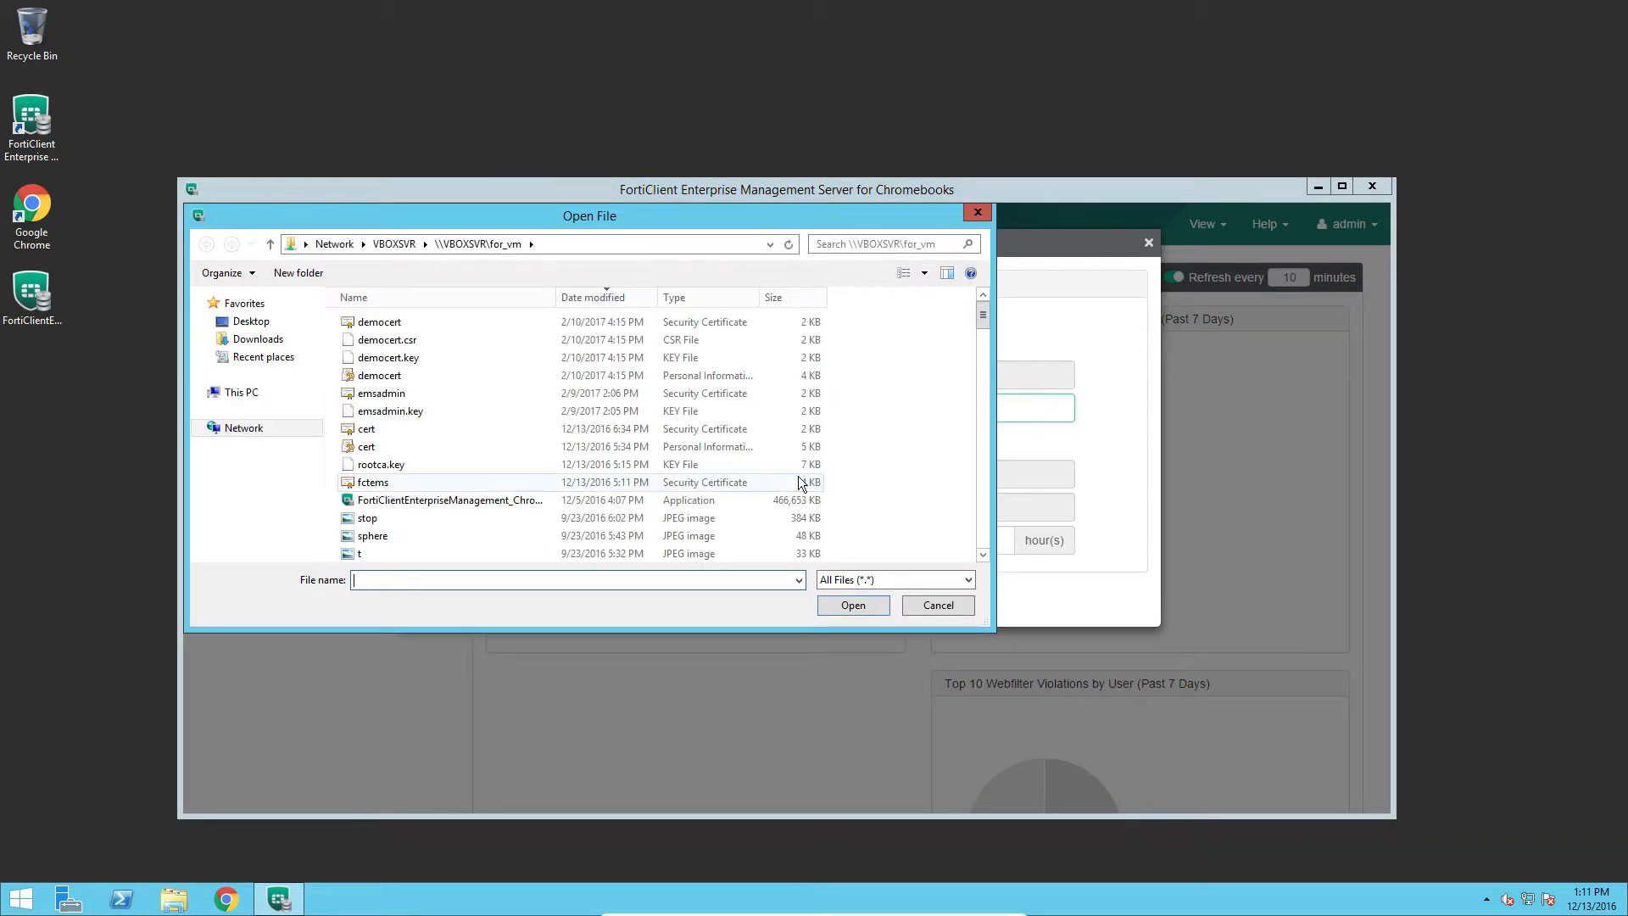
double_click(396, 395)
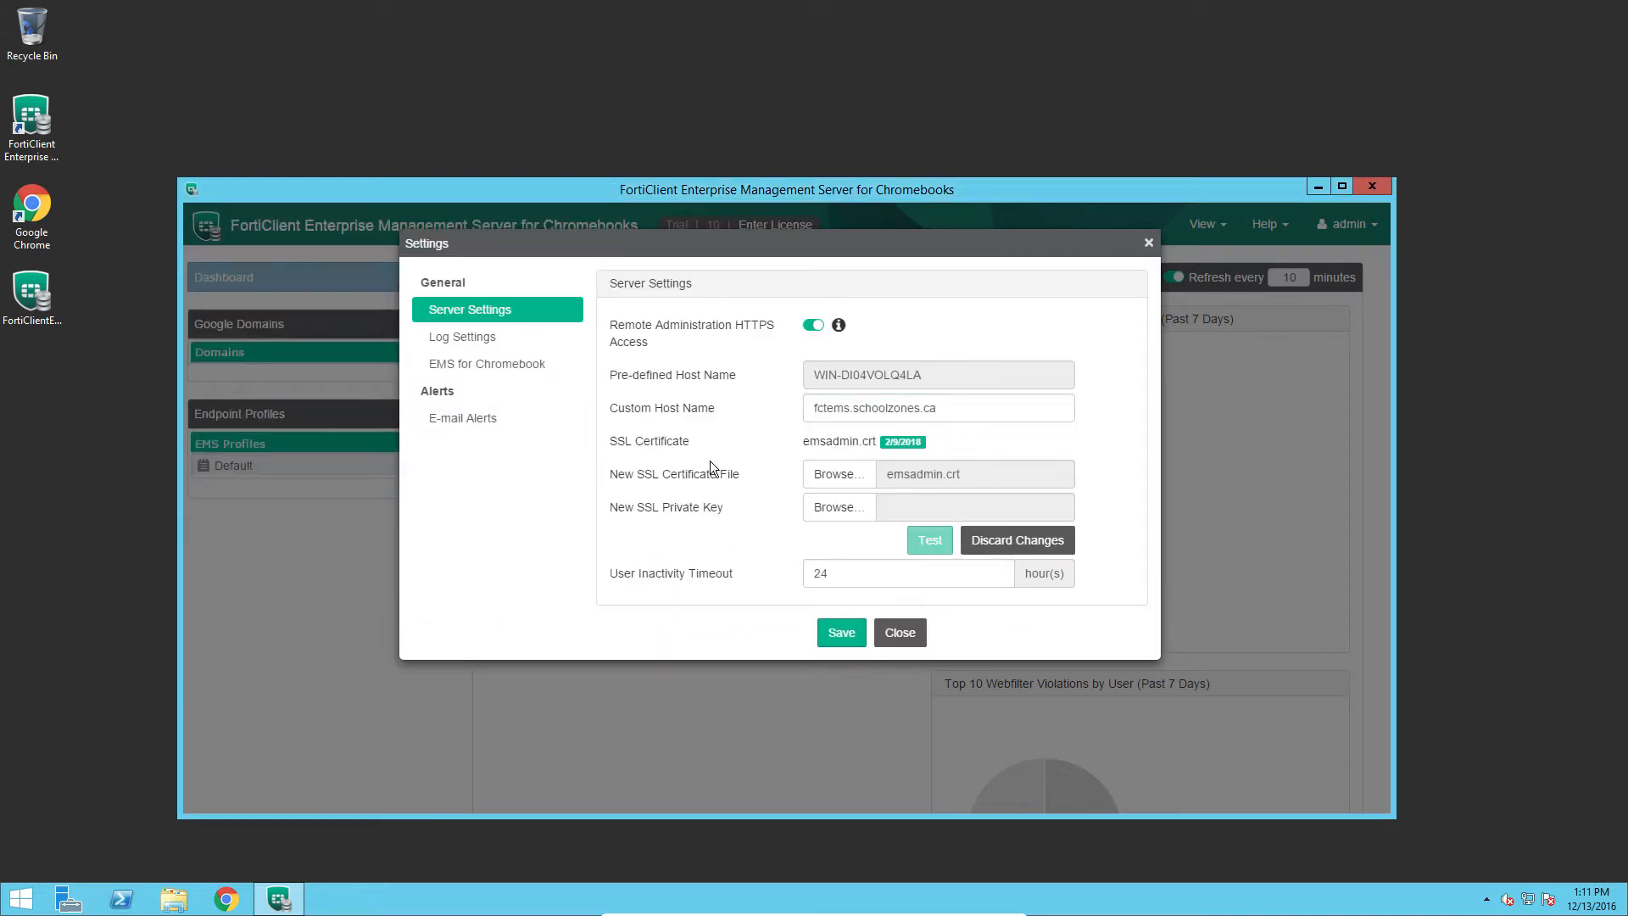
left_click(837, 509)
double_click(400, 411)
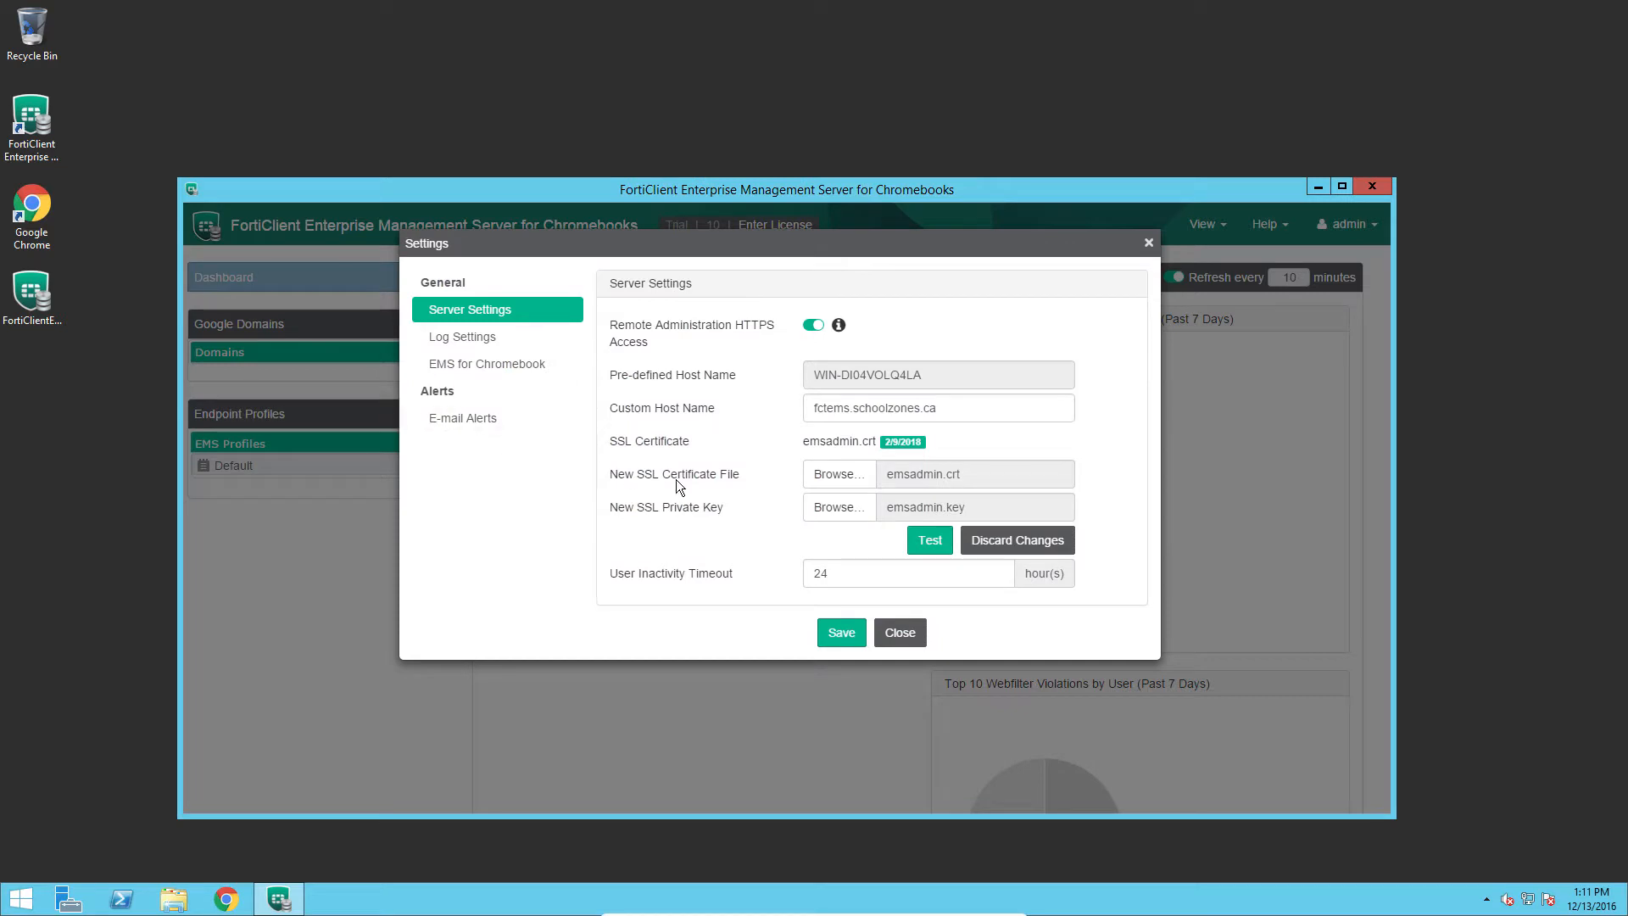
left_click(946, 545)
left_click(842, 633)
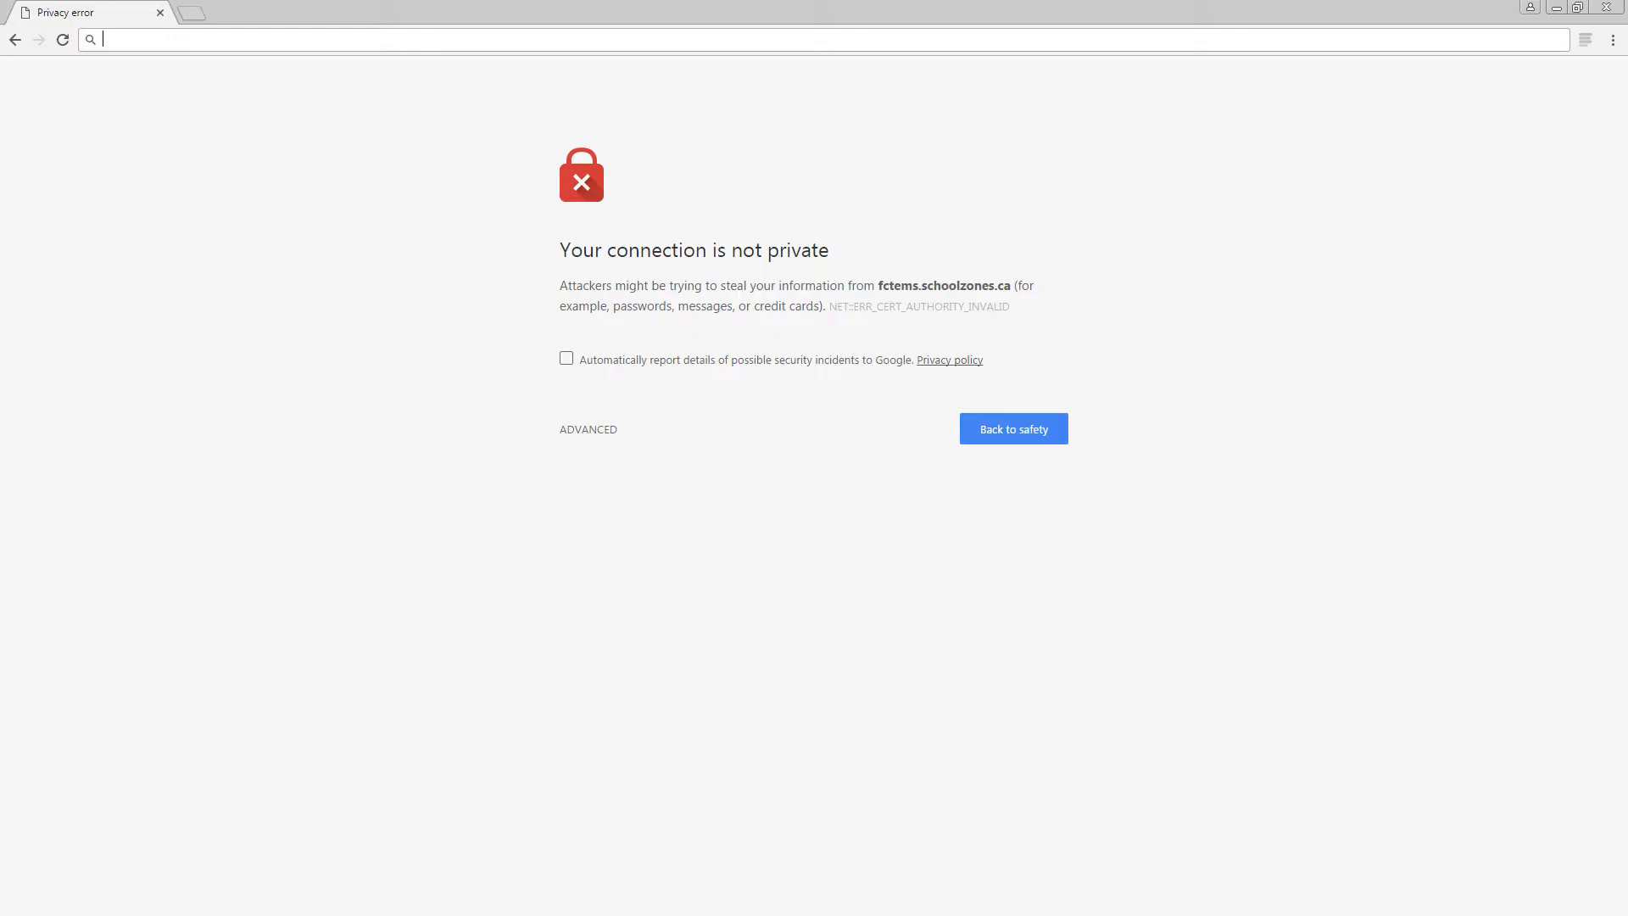
left_click(216, 46)
type("https://fctems.schoolzones.ca")
key("Return")
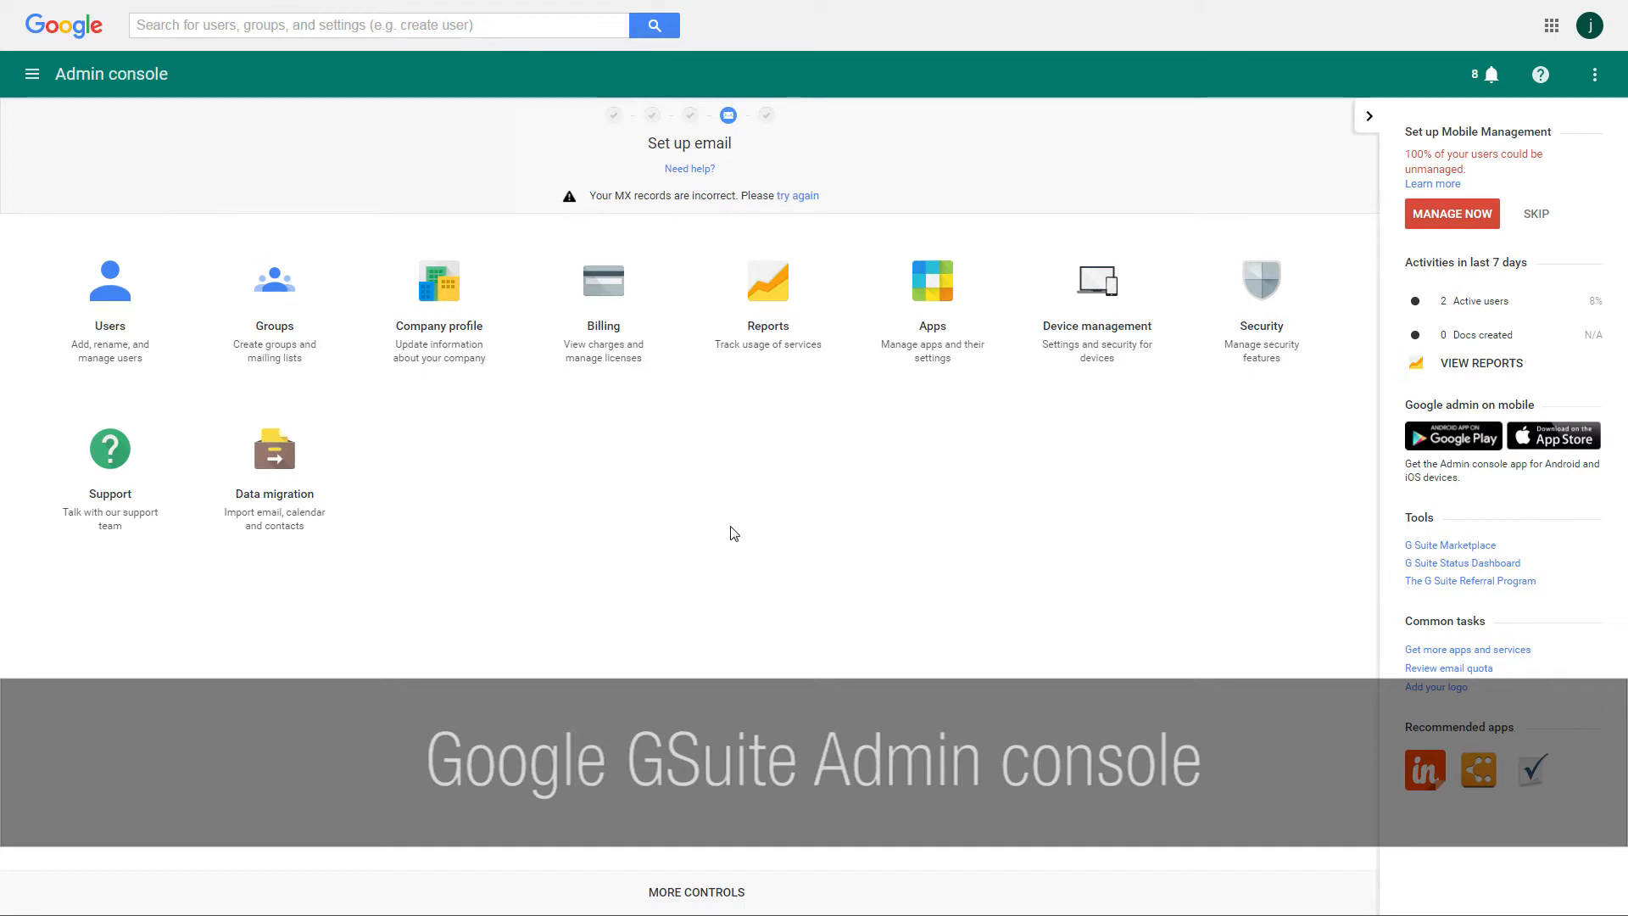
Go to Chrome management user settings and open the force-installed apps Chrome Web Store search.
left_click(1127, 352)
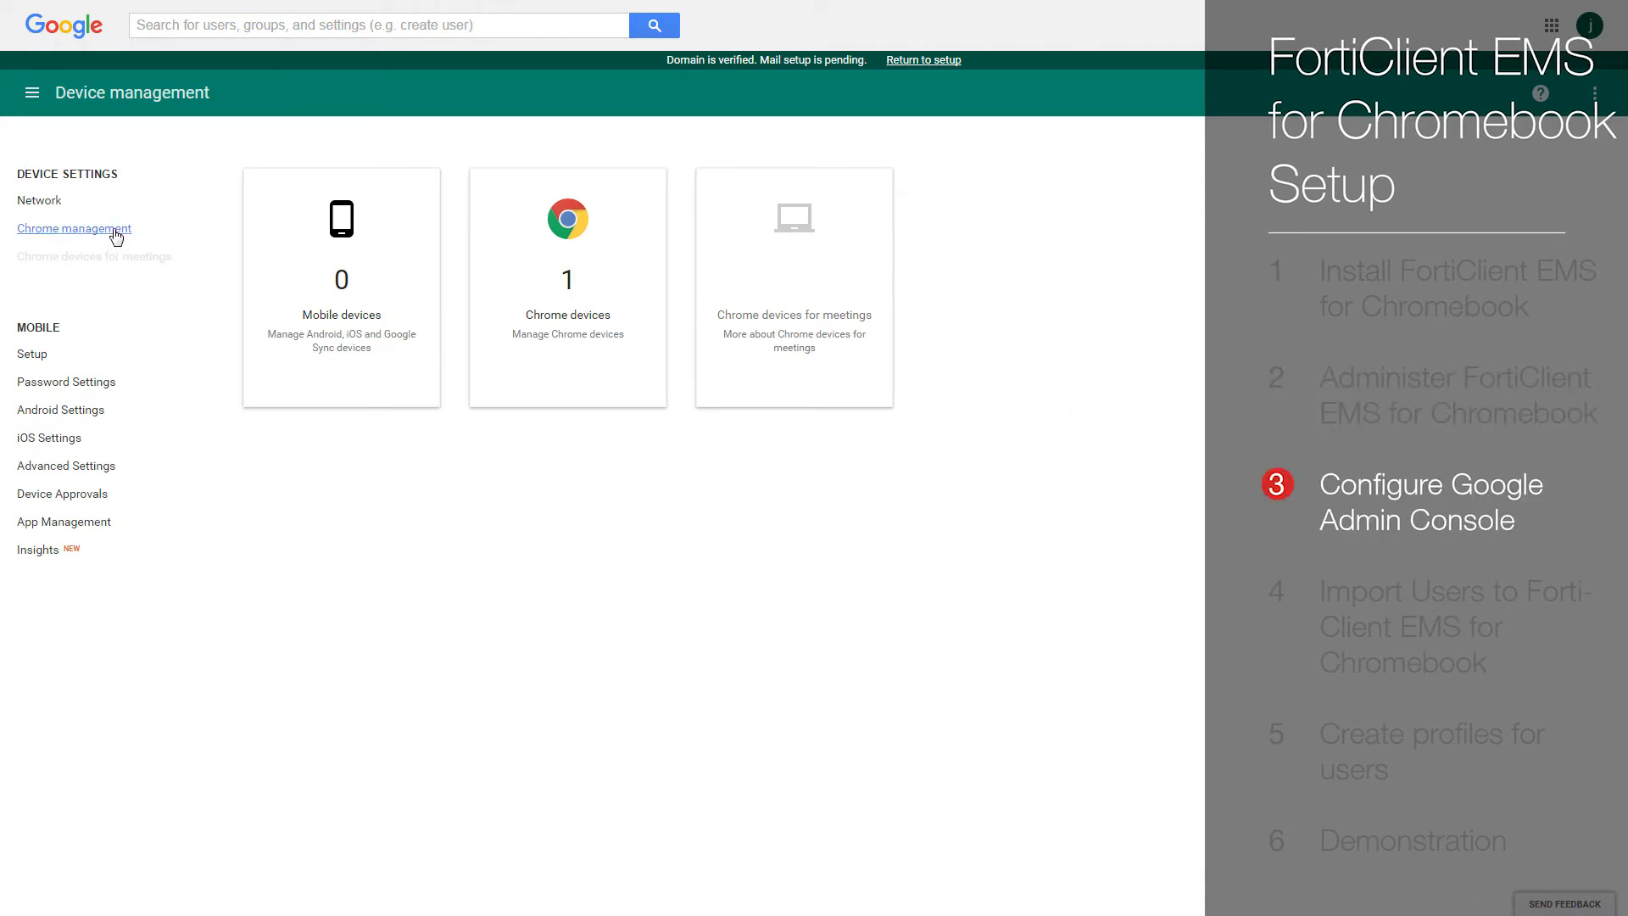
left_click(116, 232)
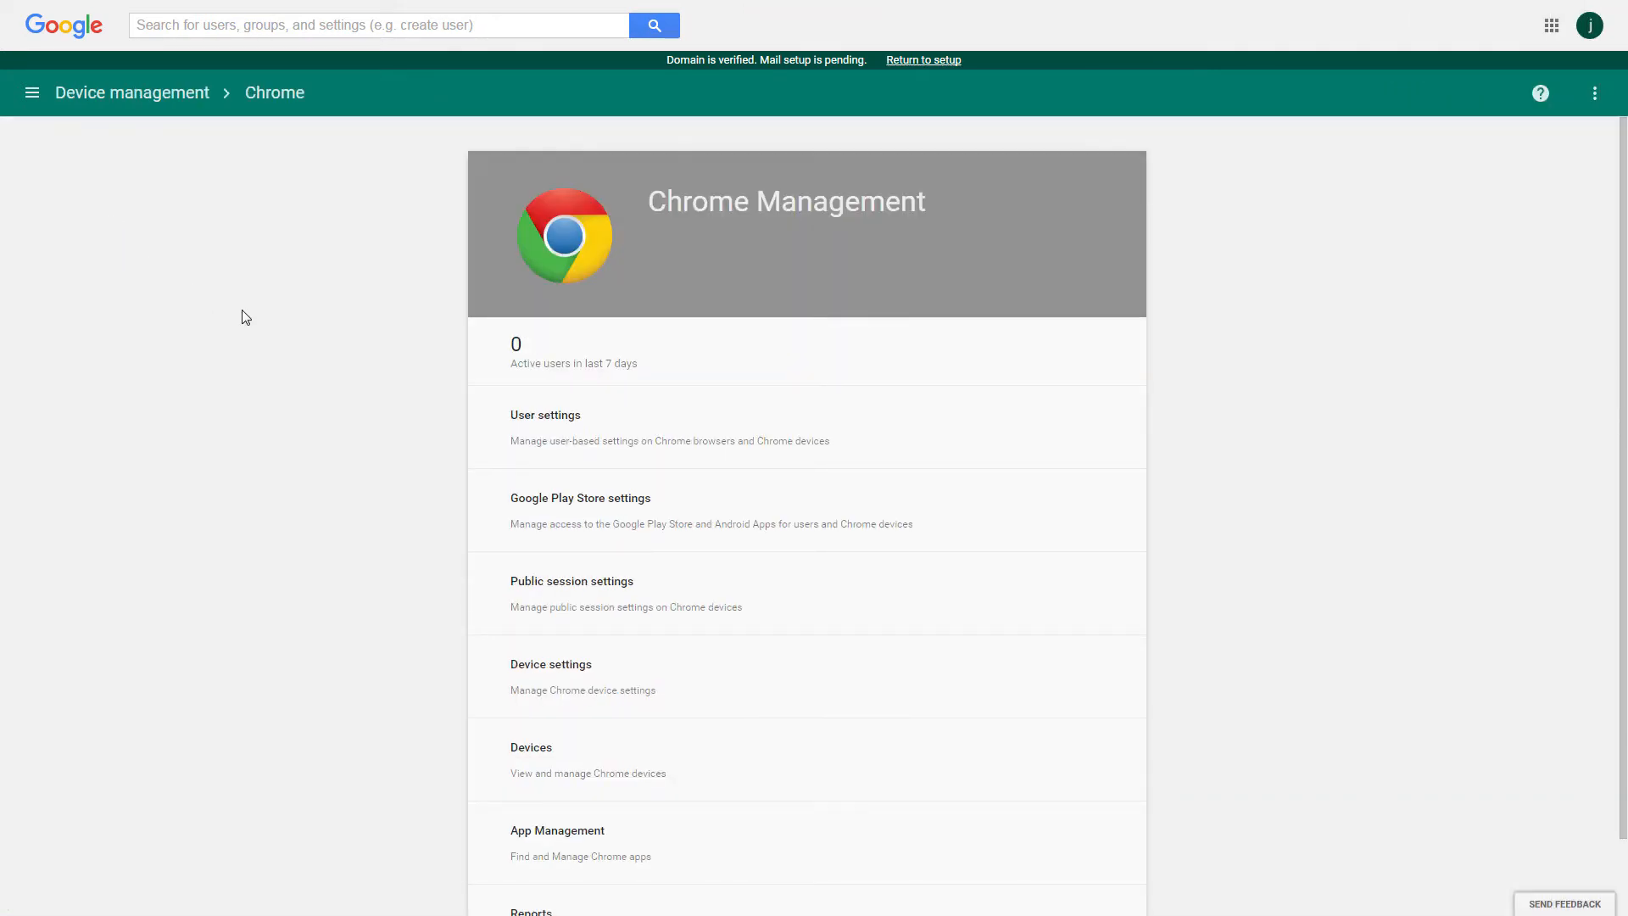
left_click(697, 427)
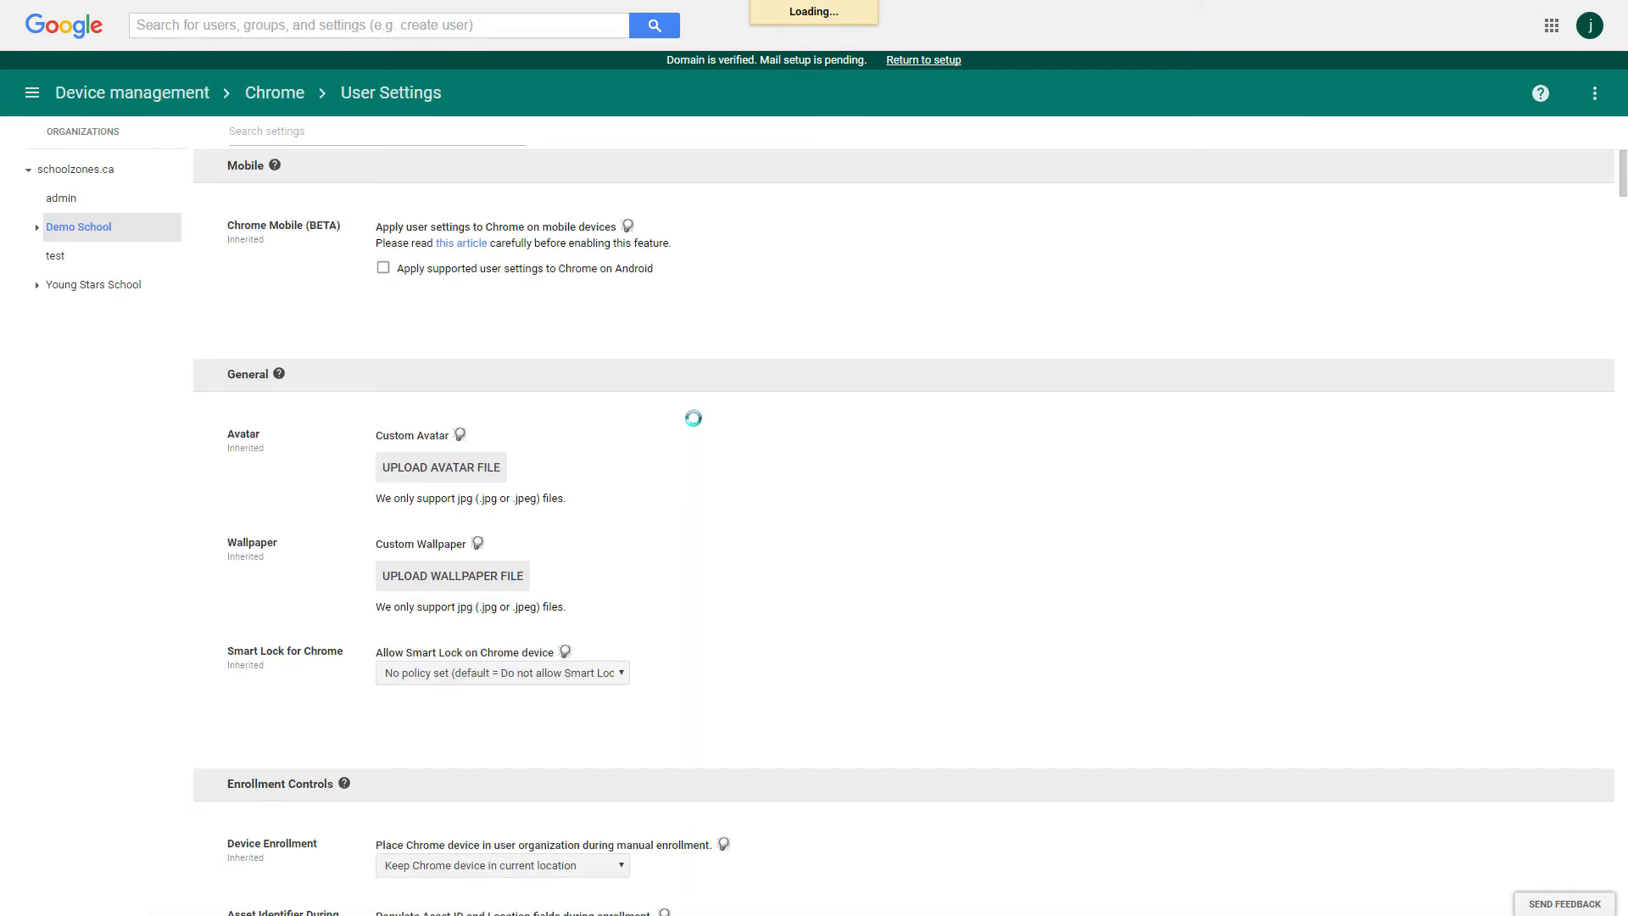
scroll(697, 426, "down", 10)
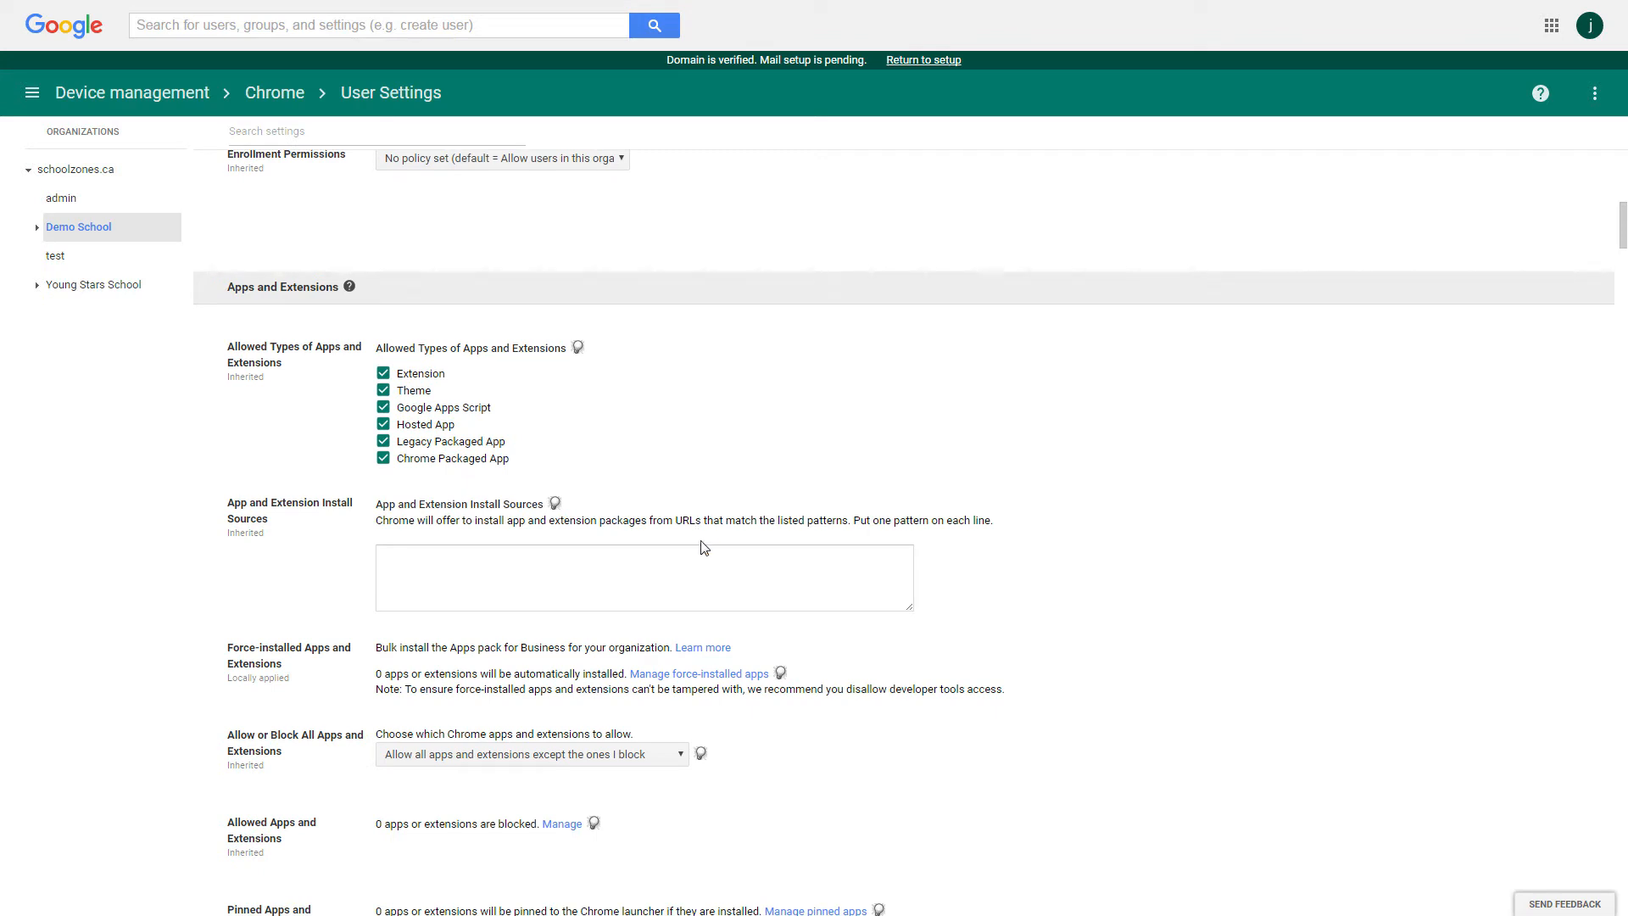
left_click(701, 679)
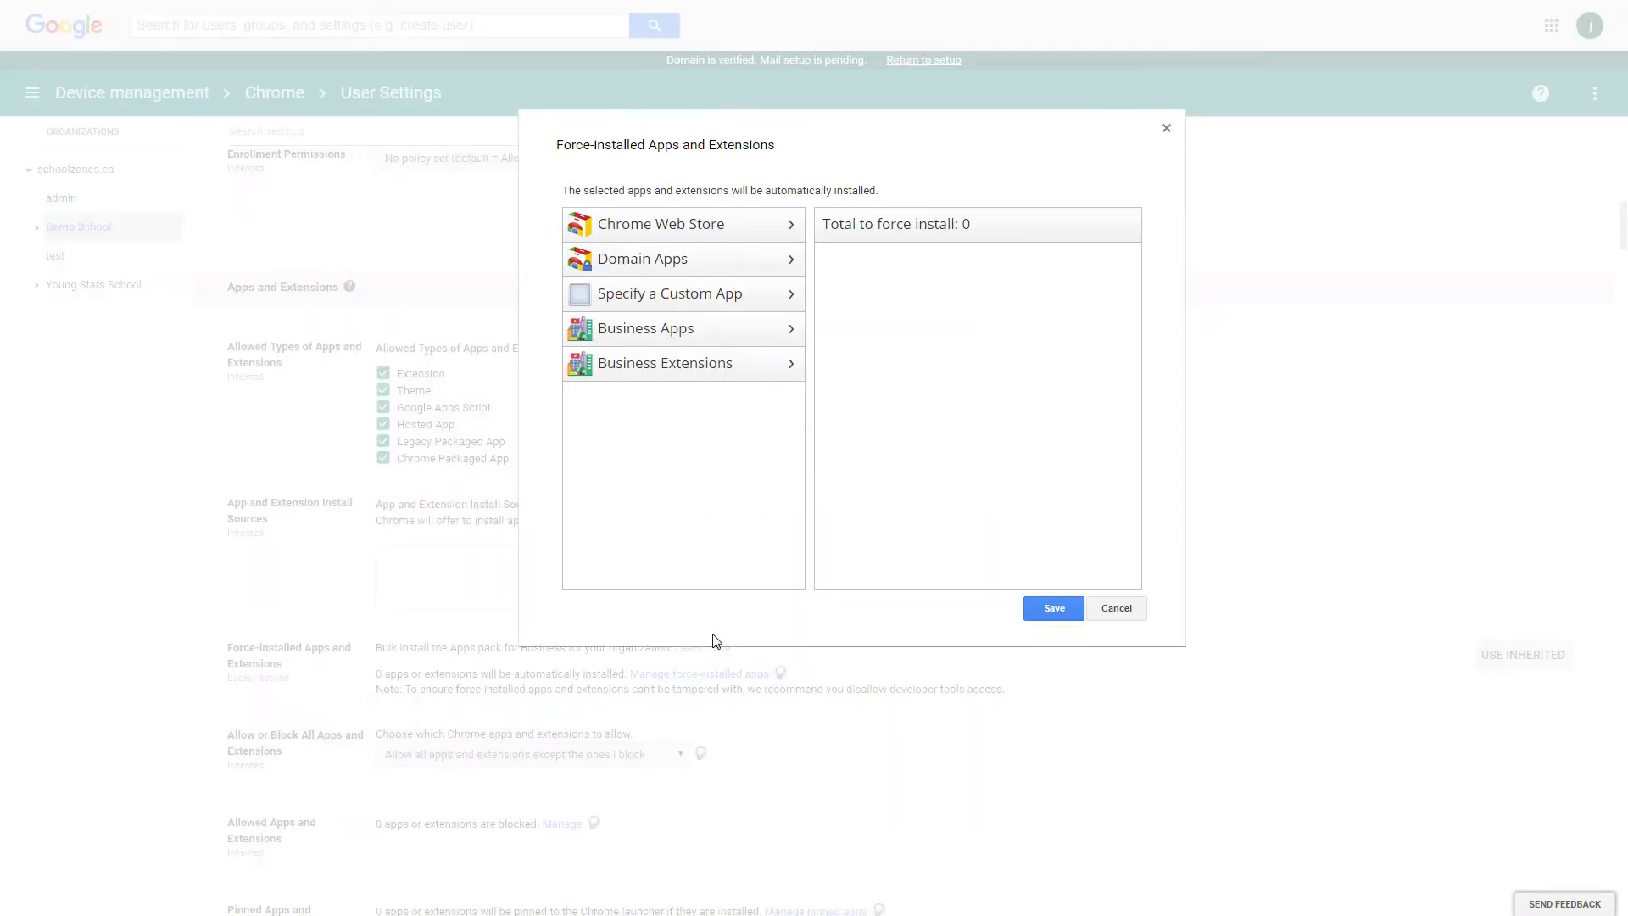
left_click(744, 229)
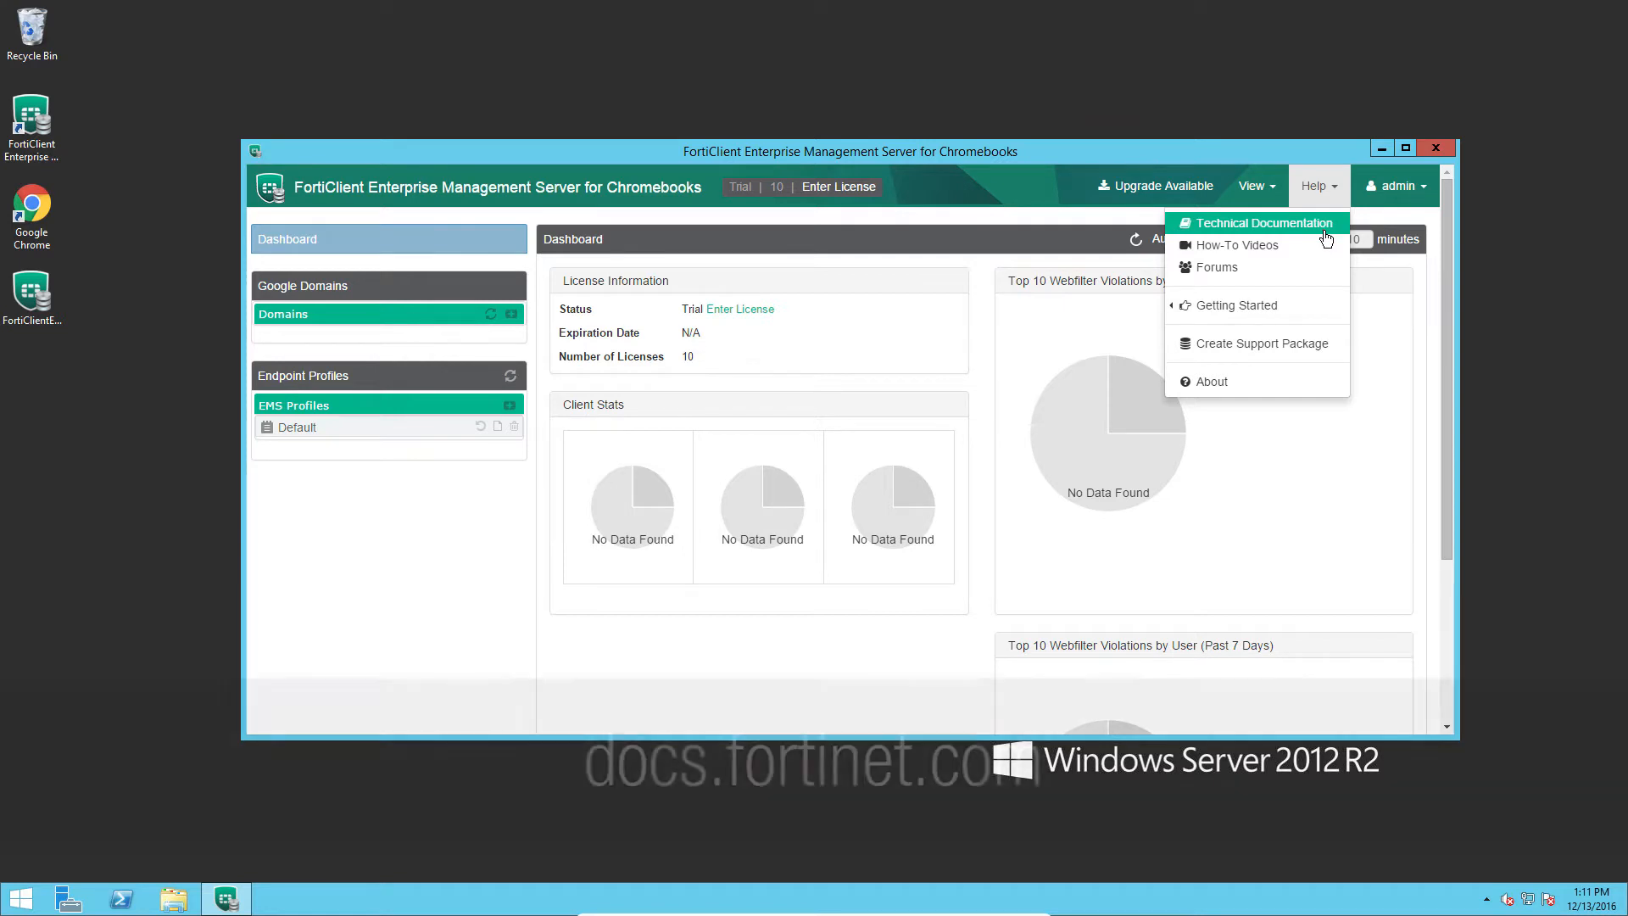
Open the FortiClient EMS for Chromebooks administration guide as a PDF.
left_click(1323, 227)
scroll(1328, 237, "down", 8)
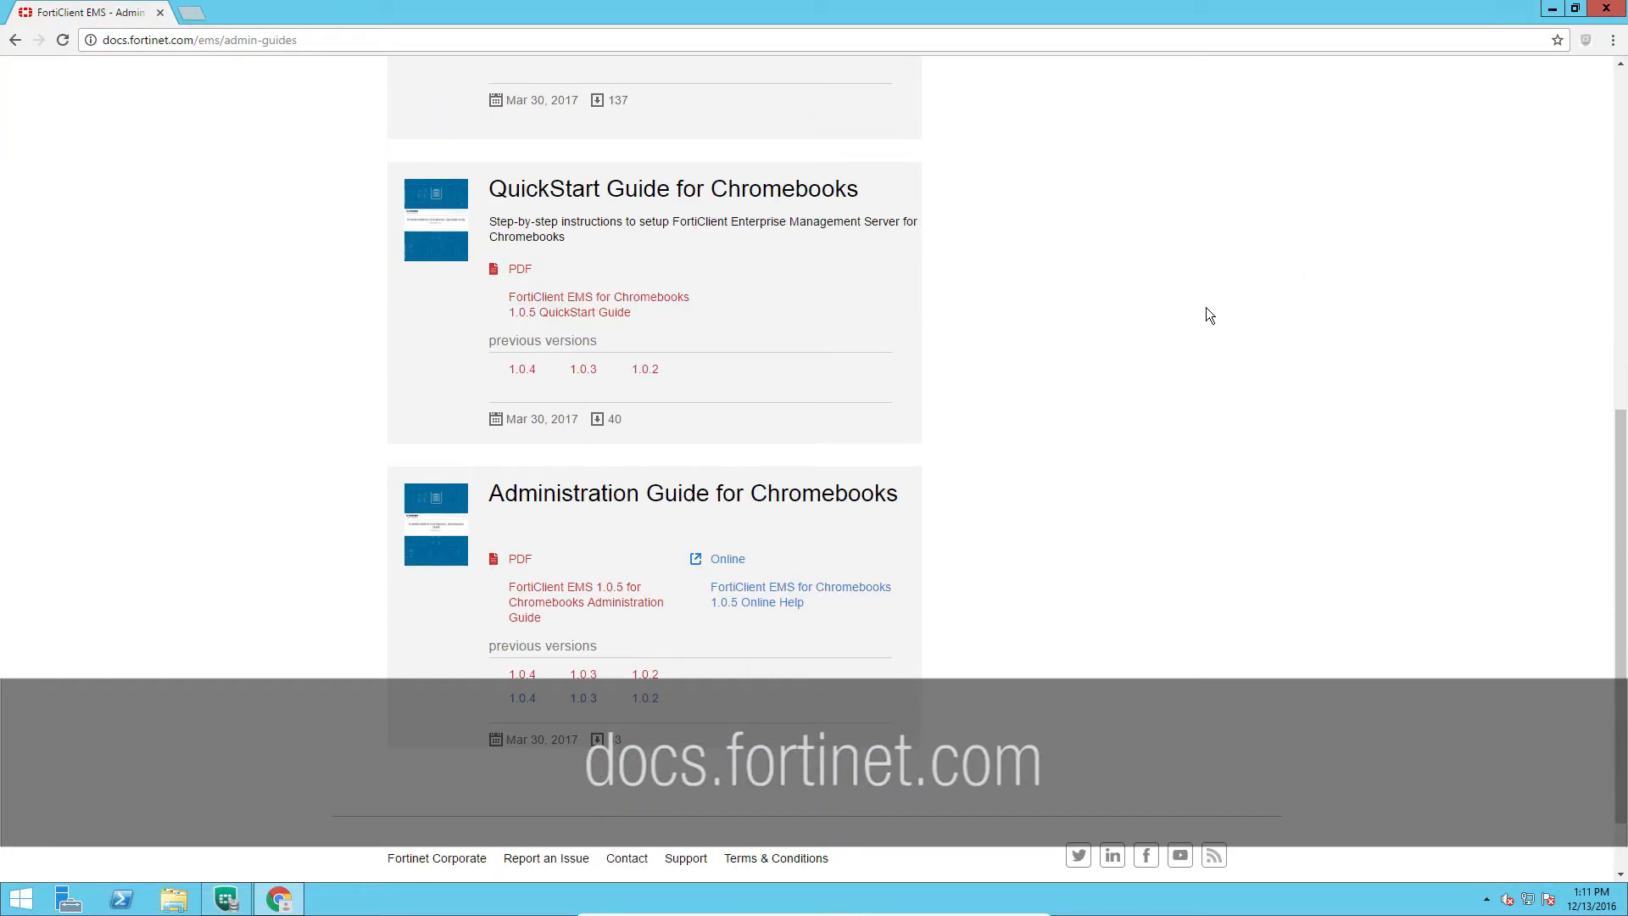
left_click(542, 602)
left_click(1020, 334)
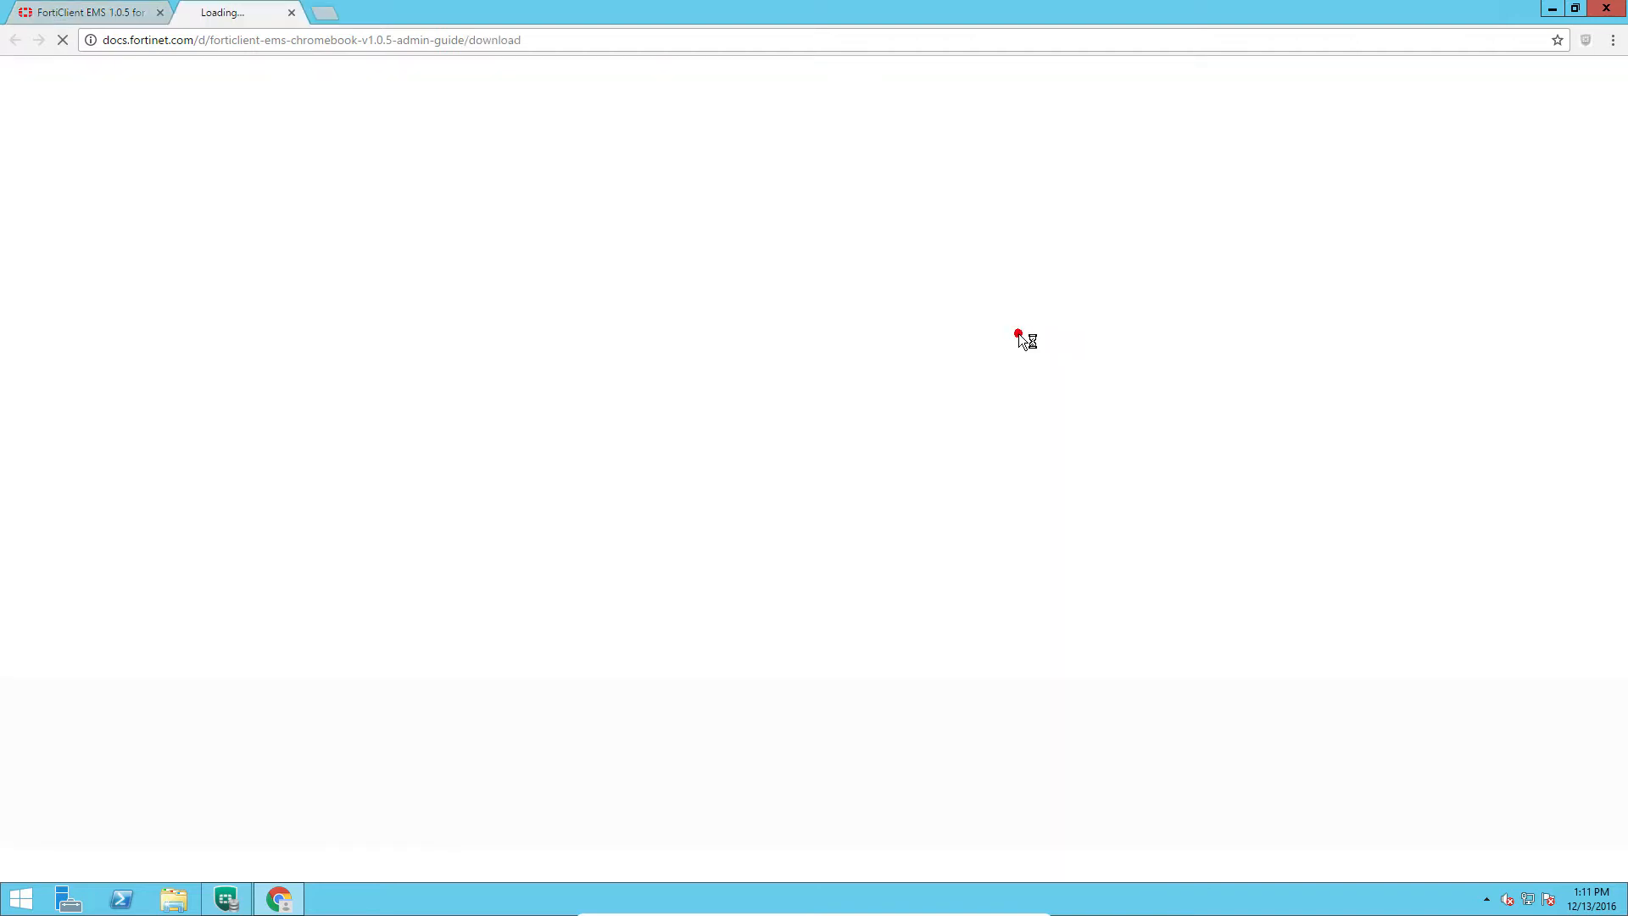
Copy the FortiClient Web Filter extension ID from the guide and search it in the Chrome Web Store.
scroll(982, 338, "down", 20)
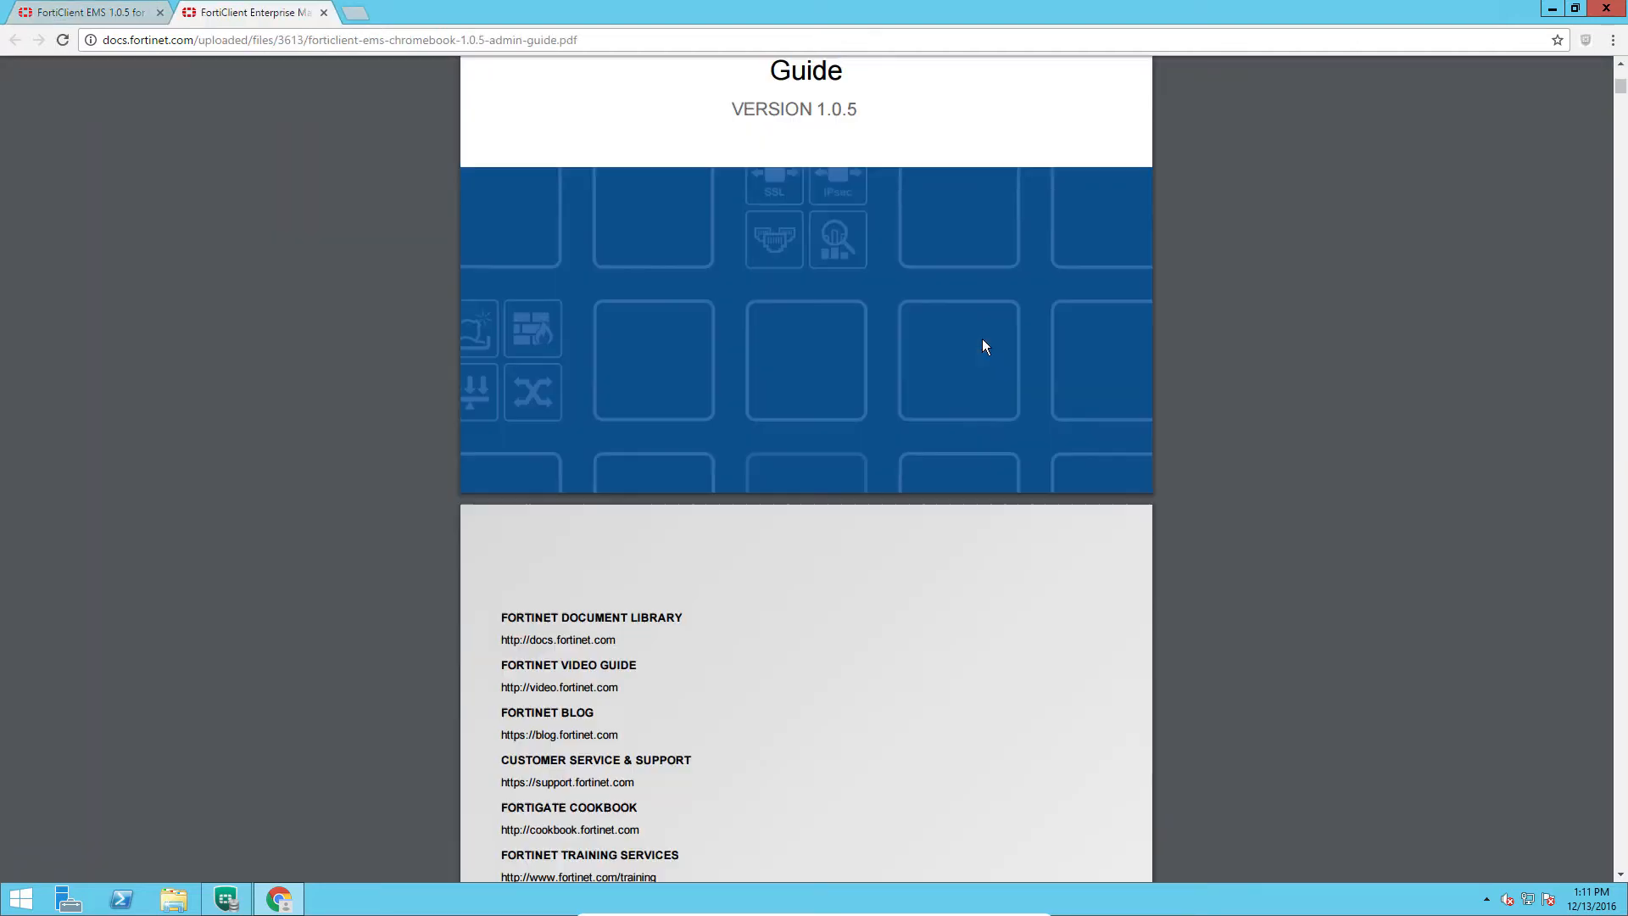
scroll(982, 344, "down", 6)
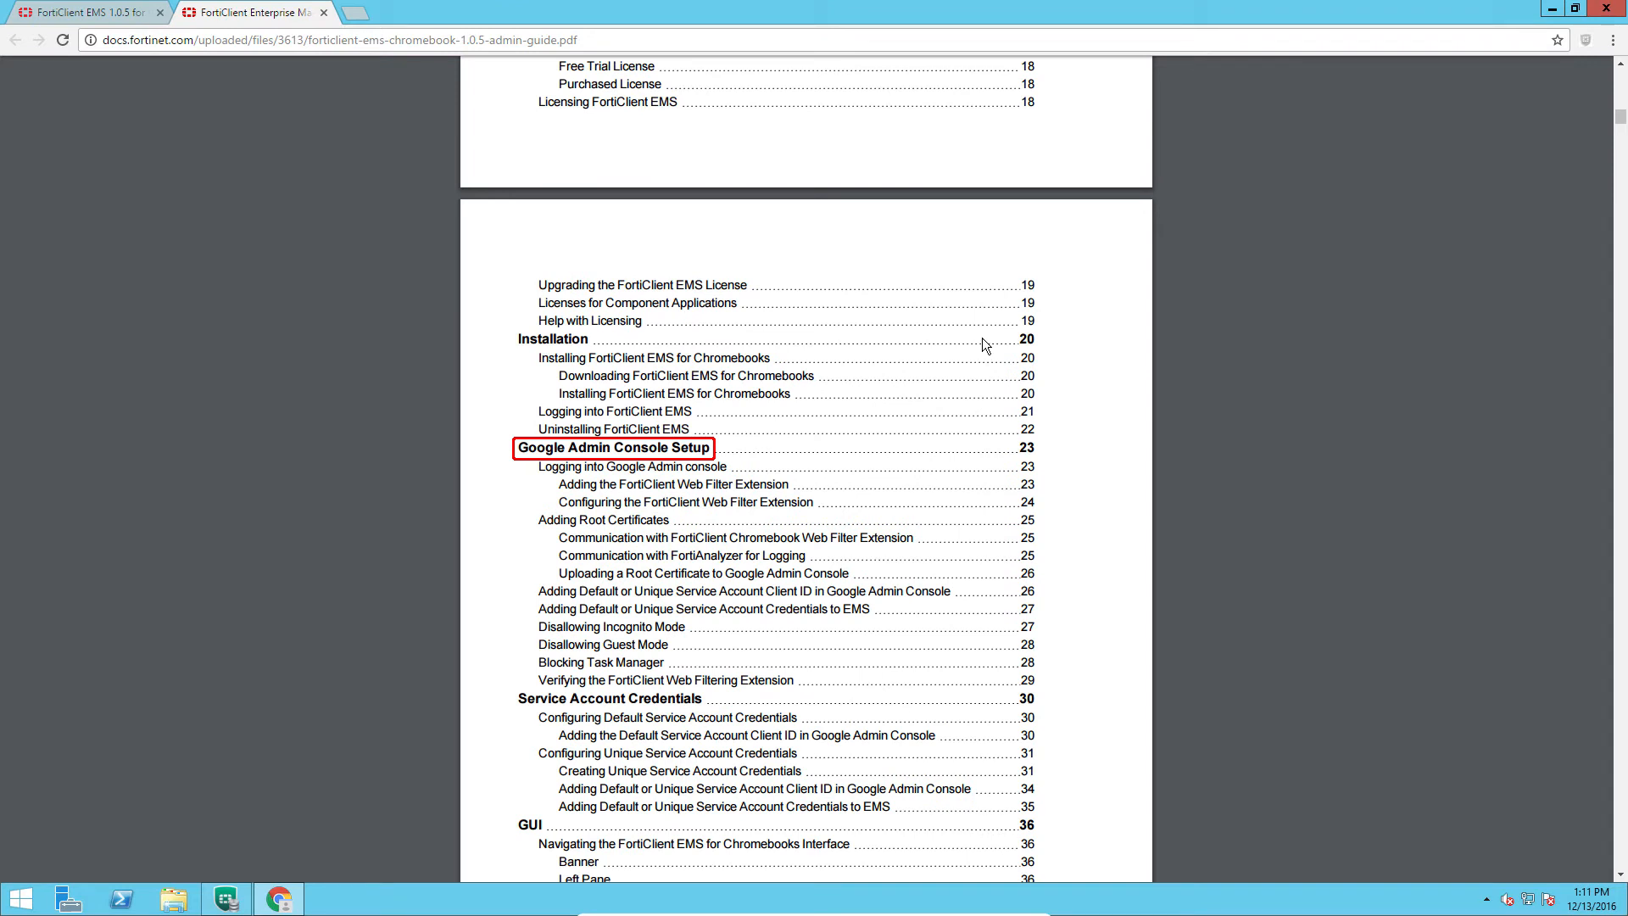
left_click(754, 487)
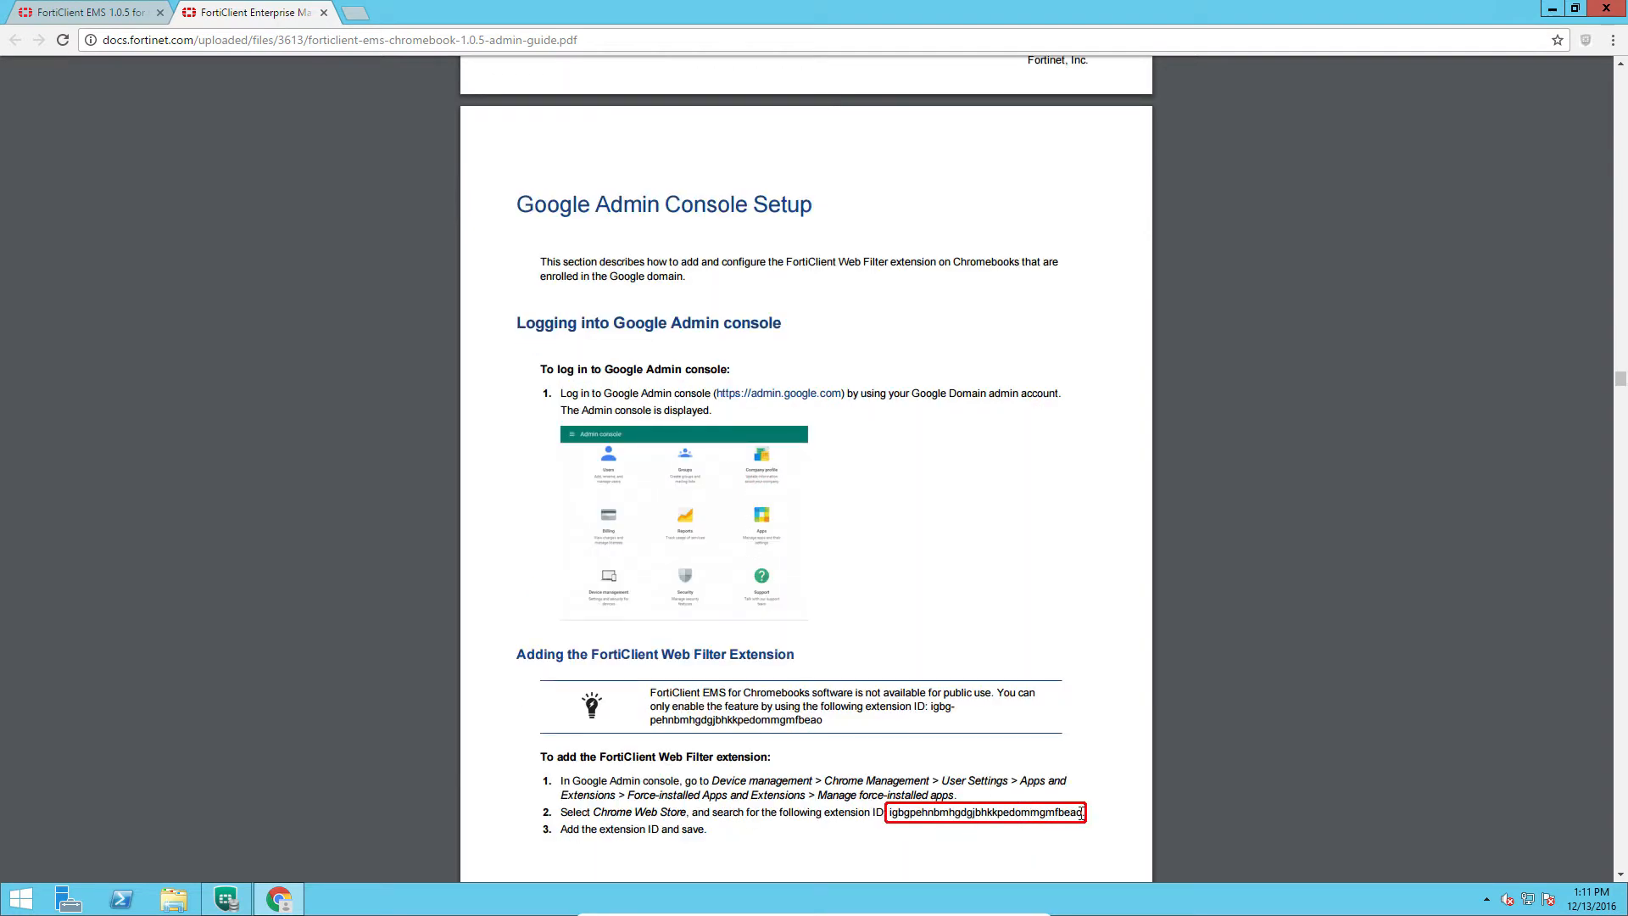
left_click_drag(1081, 811, 893, 811)
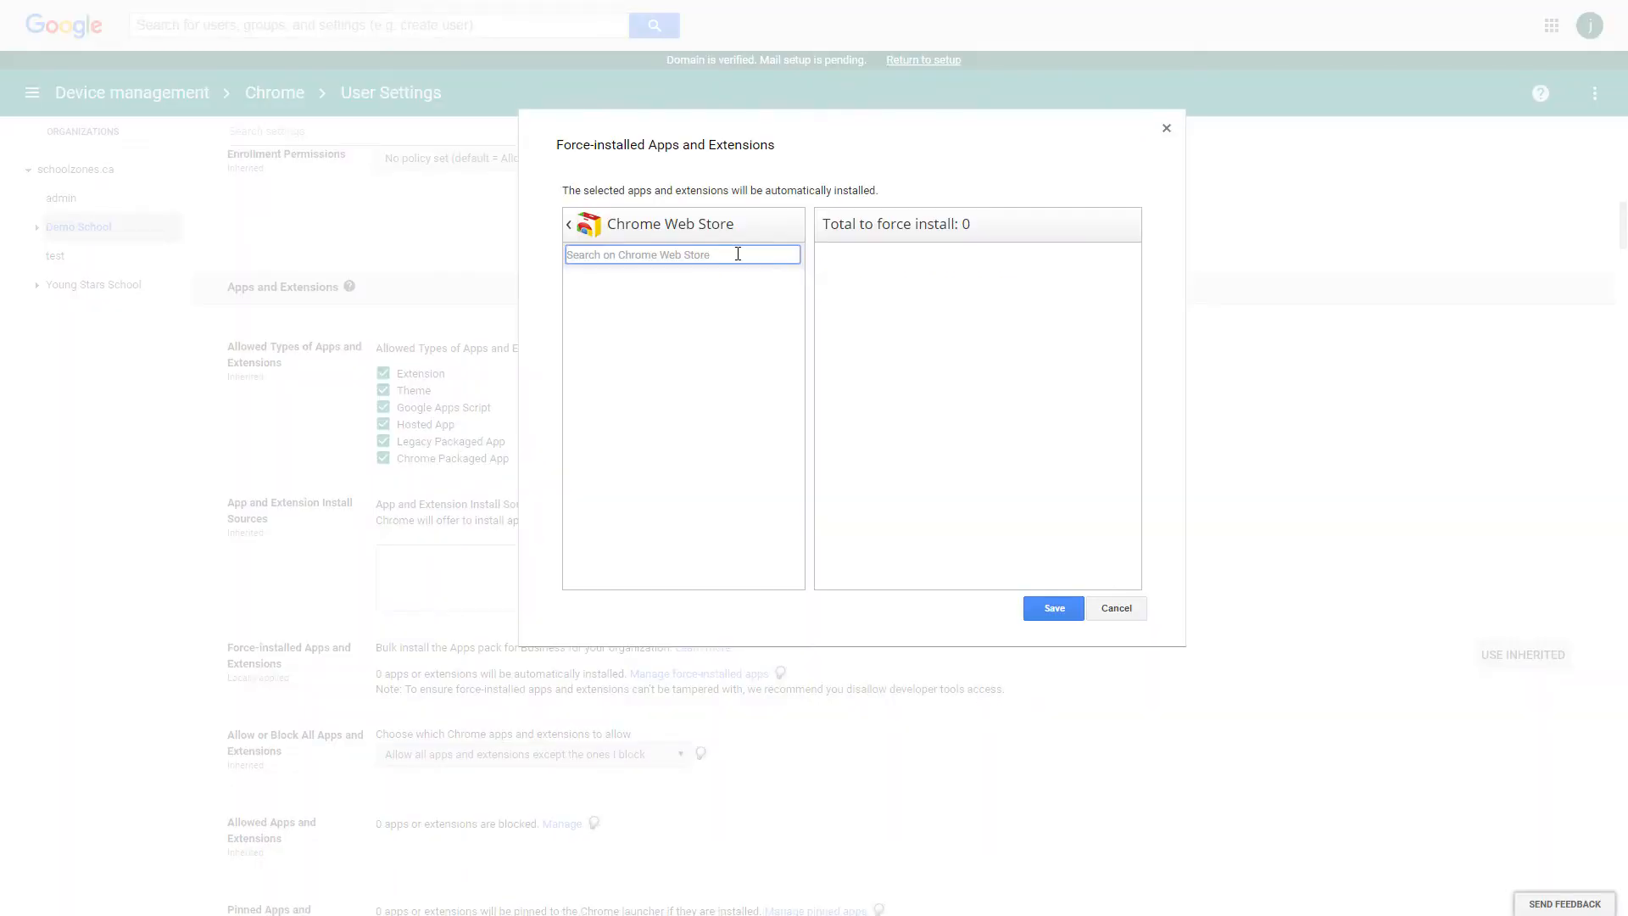
type("igbgpehnbmhgdgjbhkkpedommgmfbeao")
key("Return")
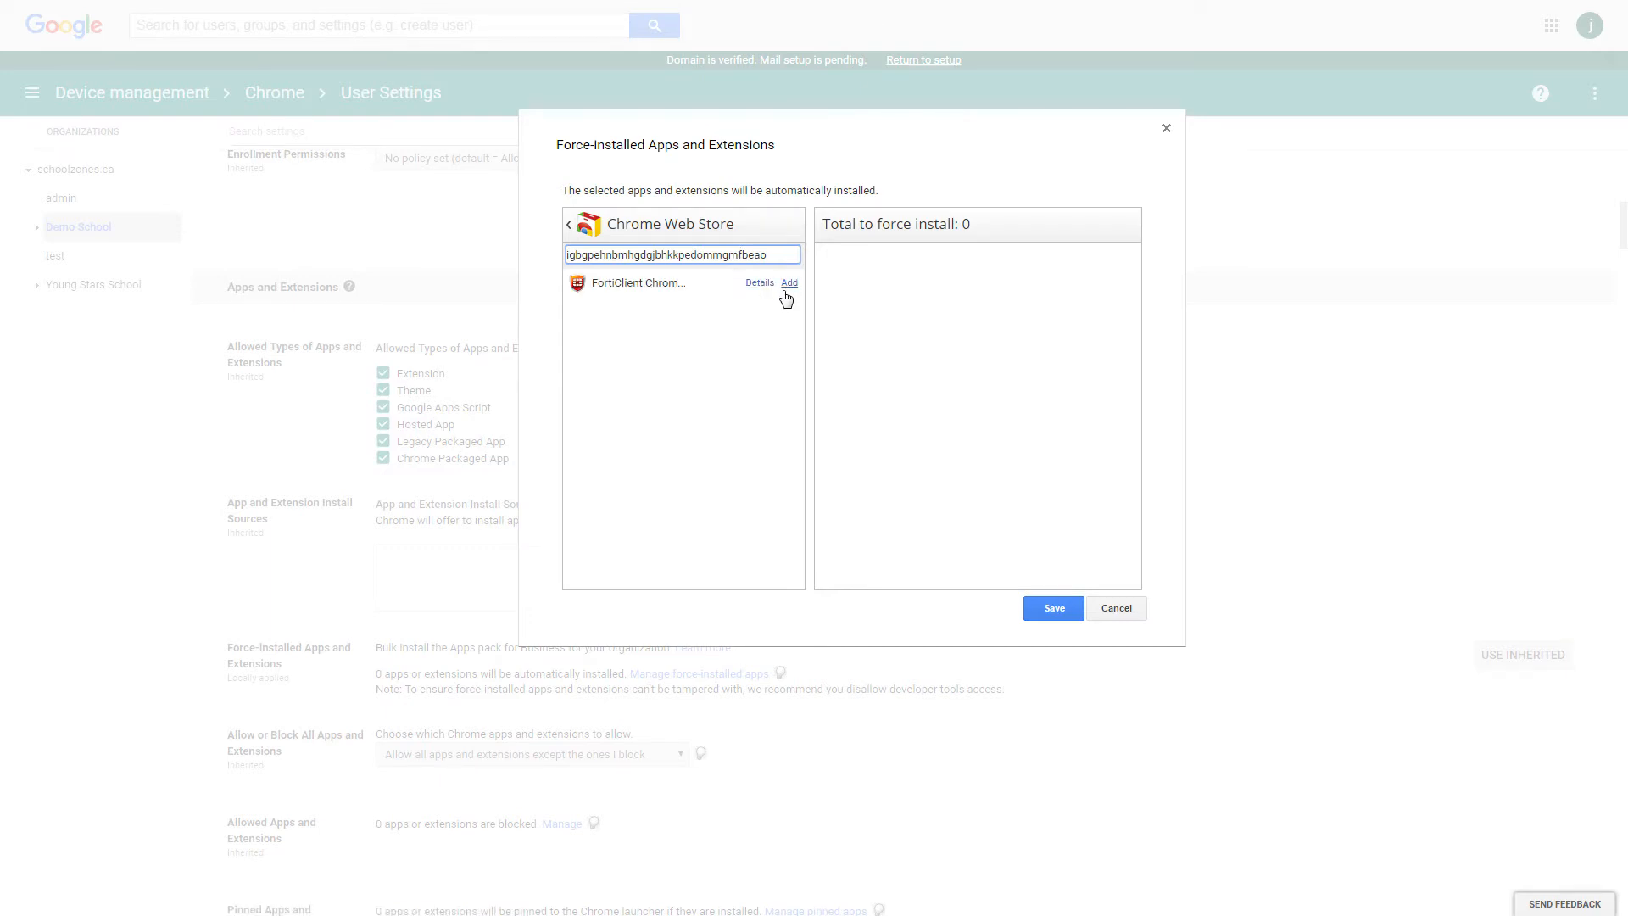
Force-install the FortiClient extension and block users from ending processes in Task Manager.
left_click(788, 287)
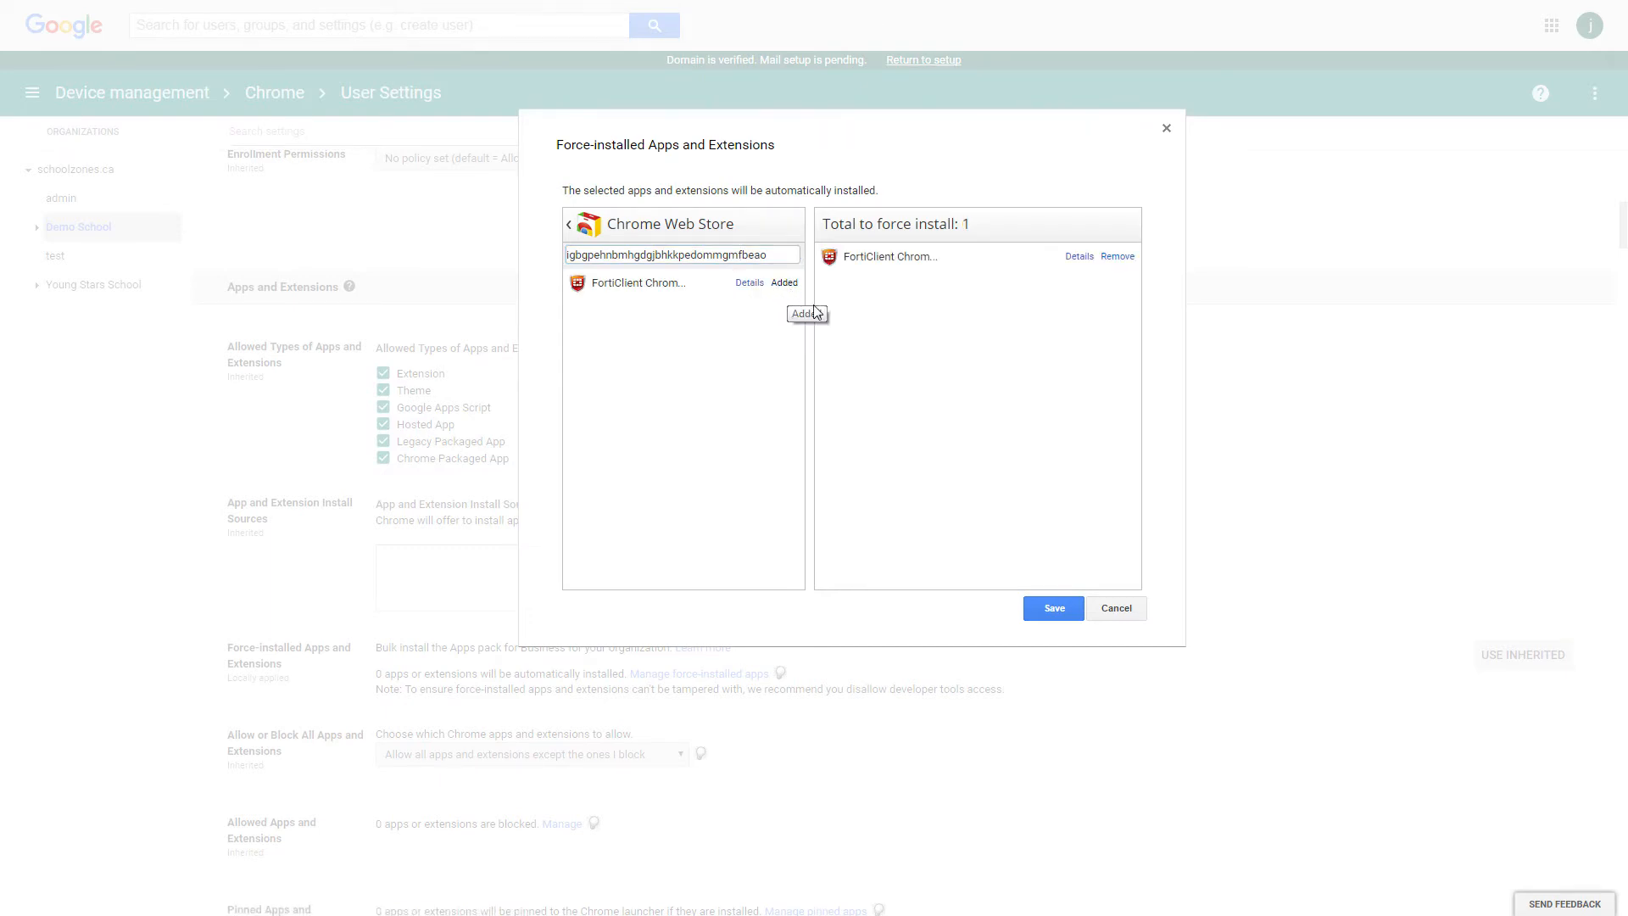
left_click(1055, 608)
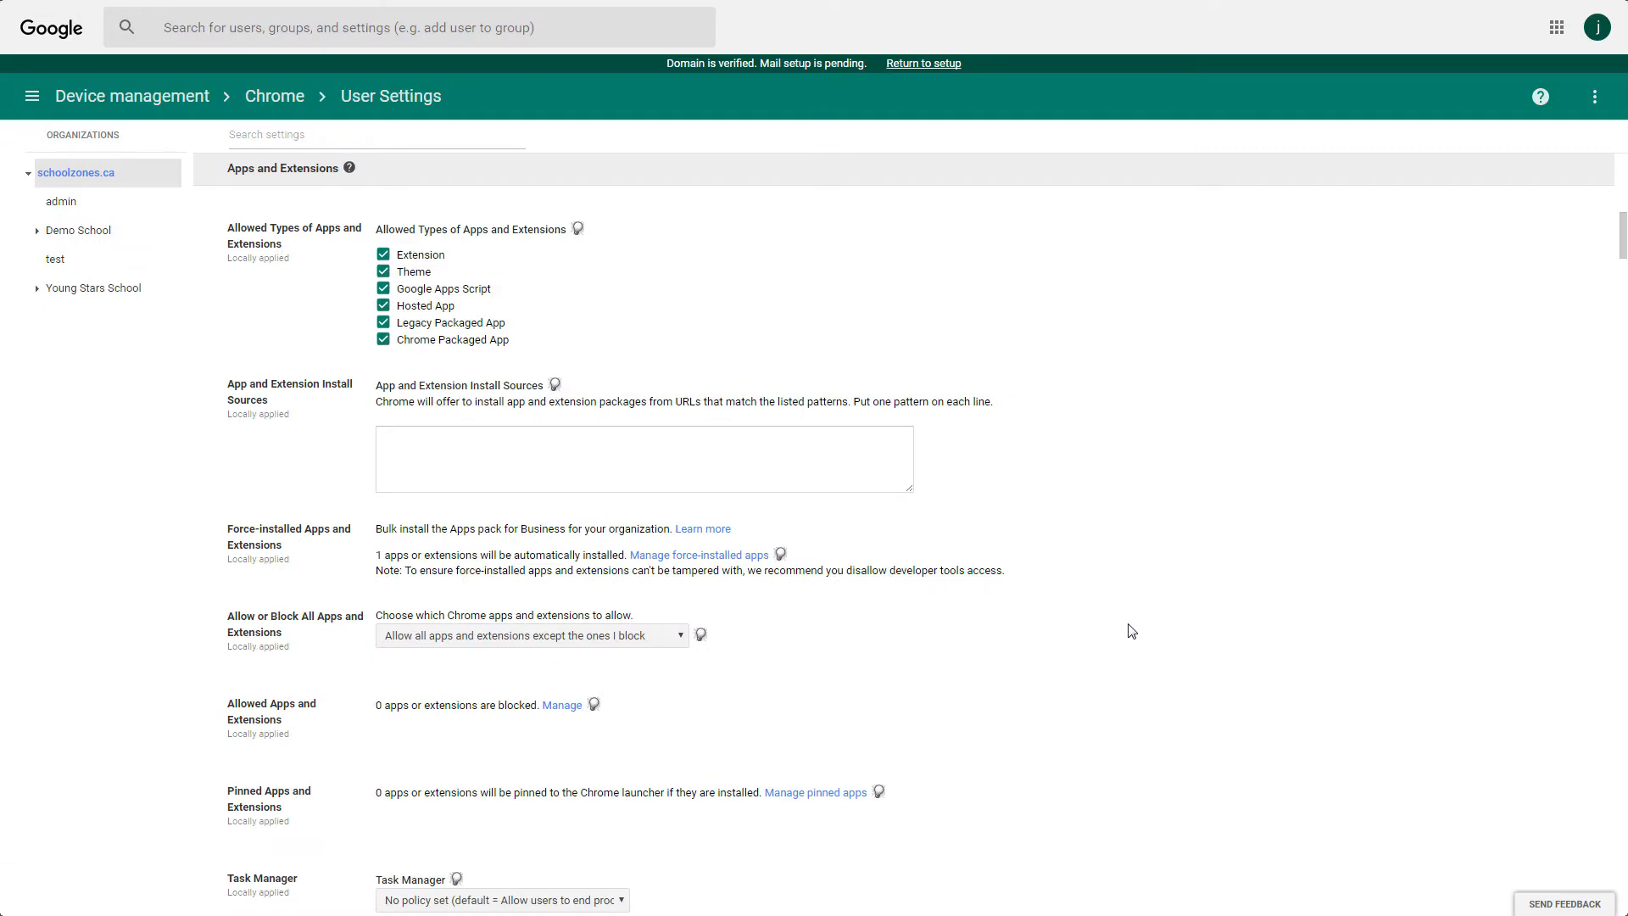
scroll(1128, 629, "down", 6)
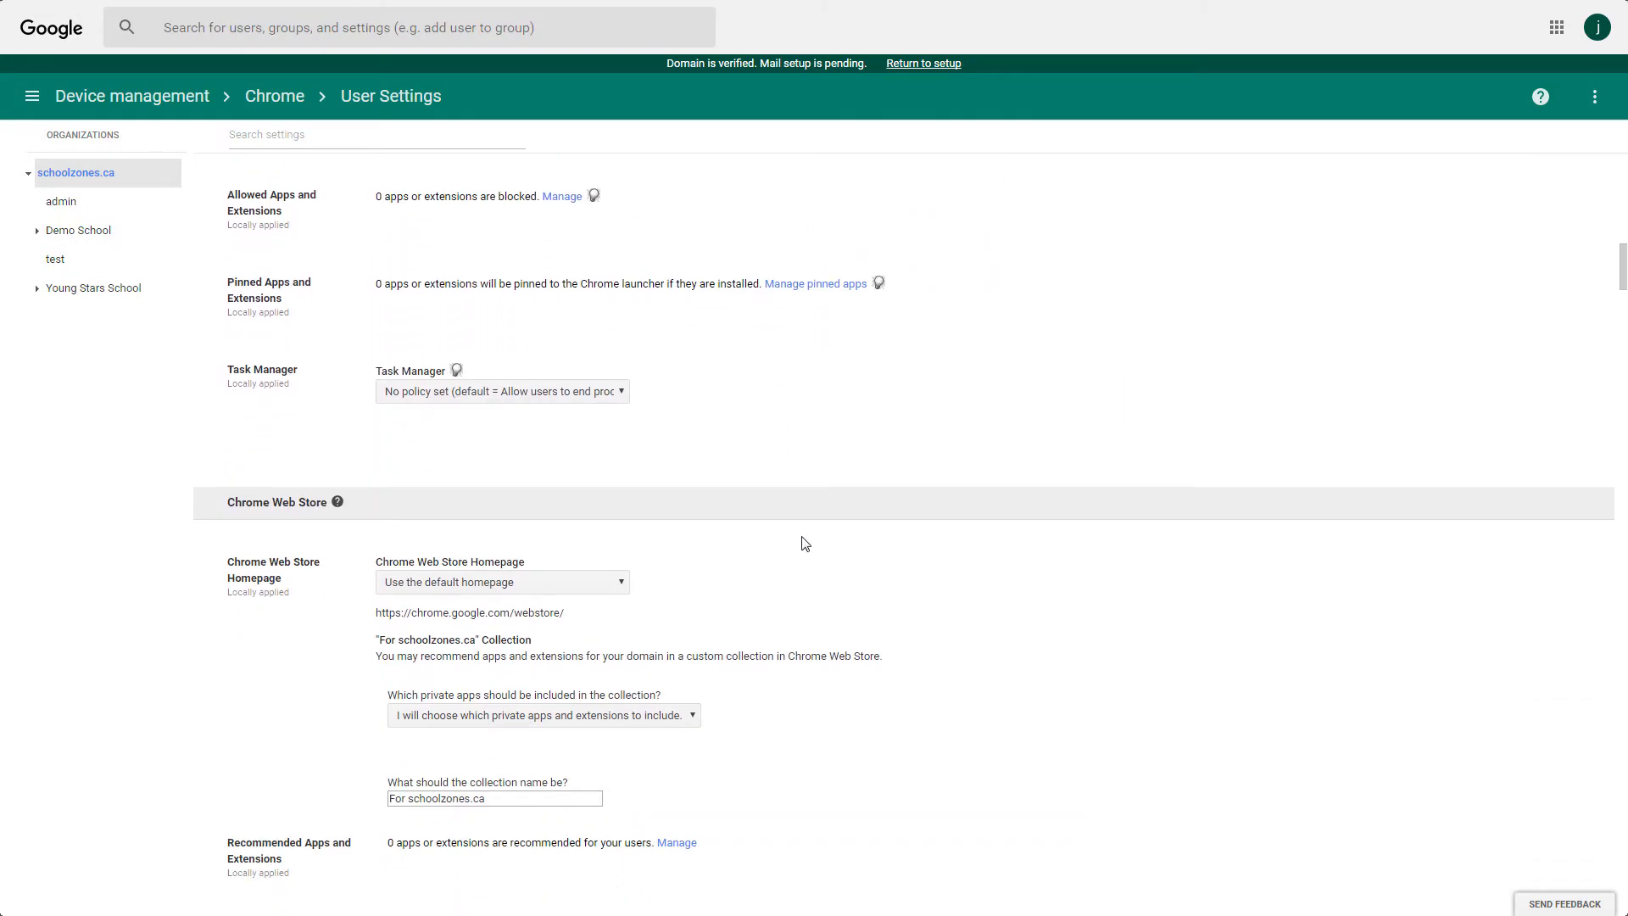
left_click(536, 394)
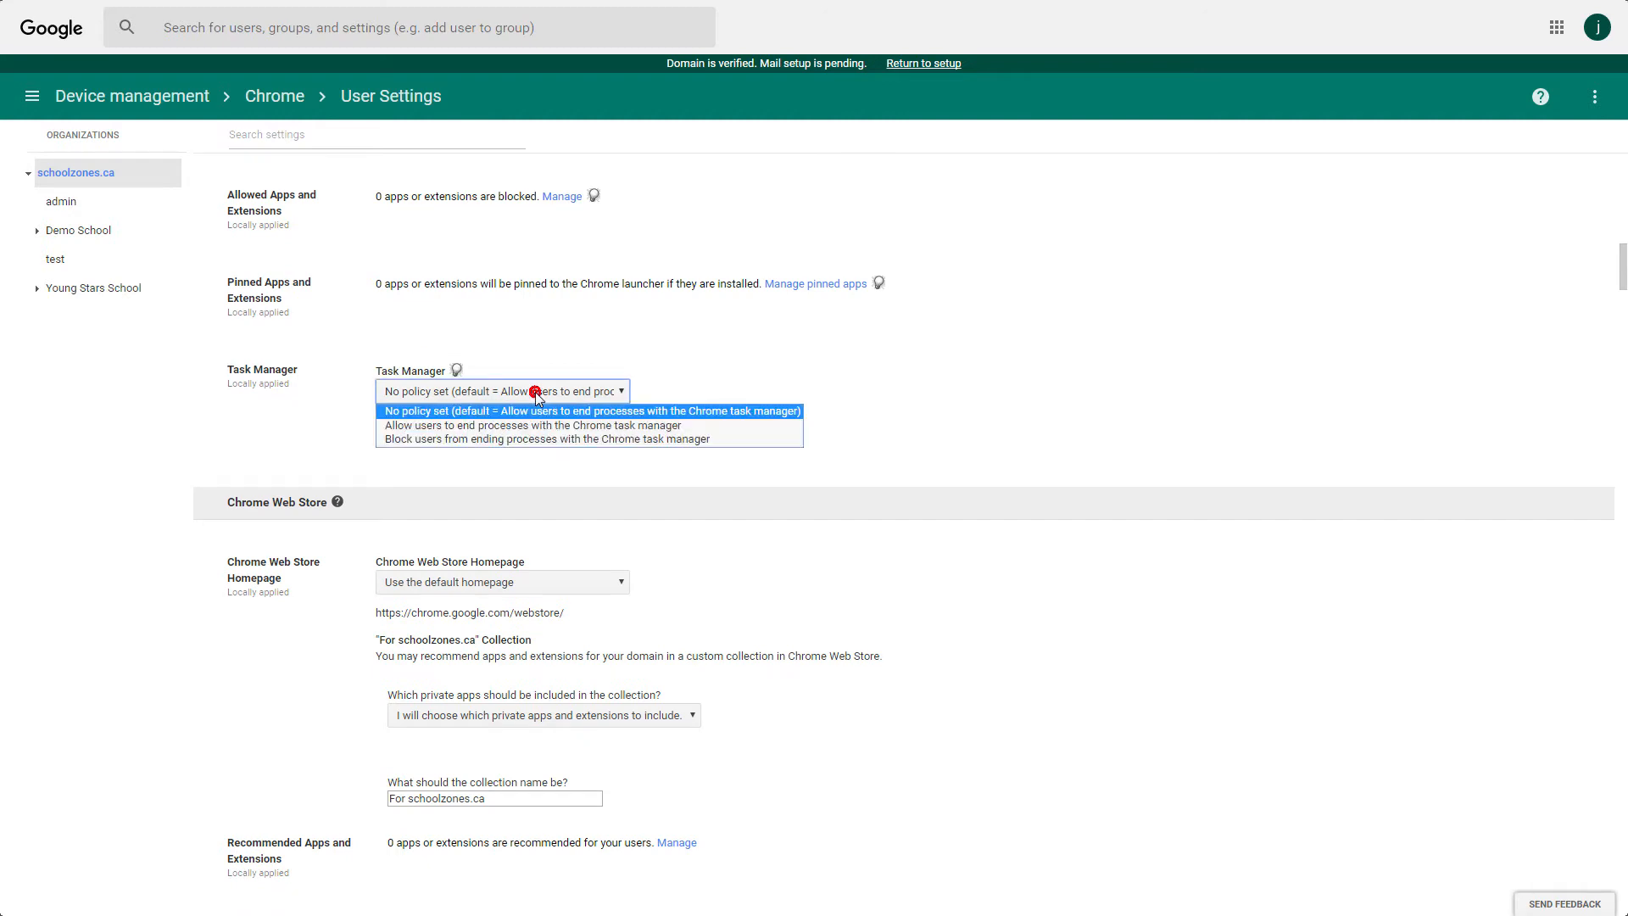
left_click(530, 439)
Set Incognito Mode to Disallow incognito mode and save the user settings.
scroll(967, 505, "down", 15)
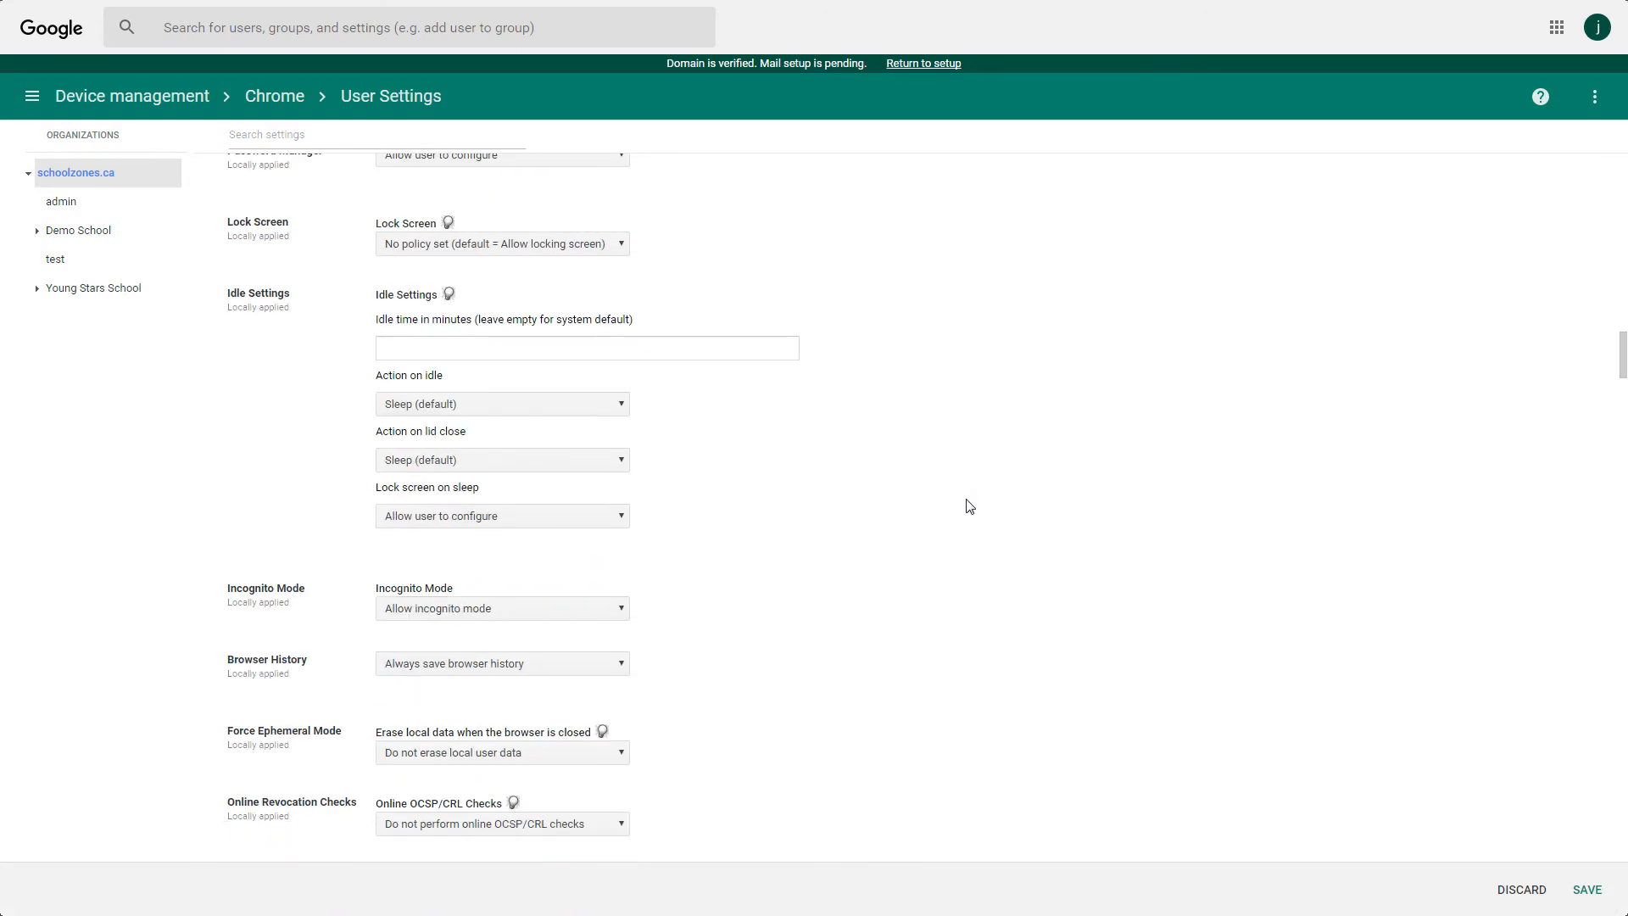
left_click(537, 612)
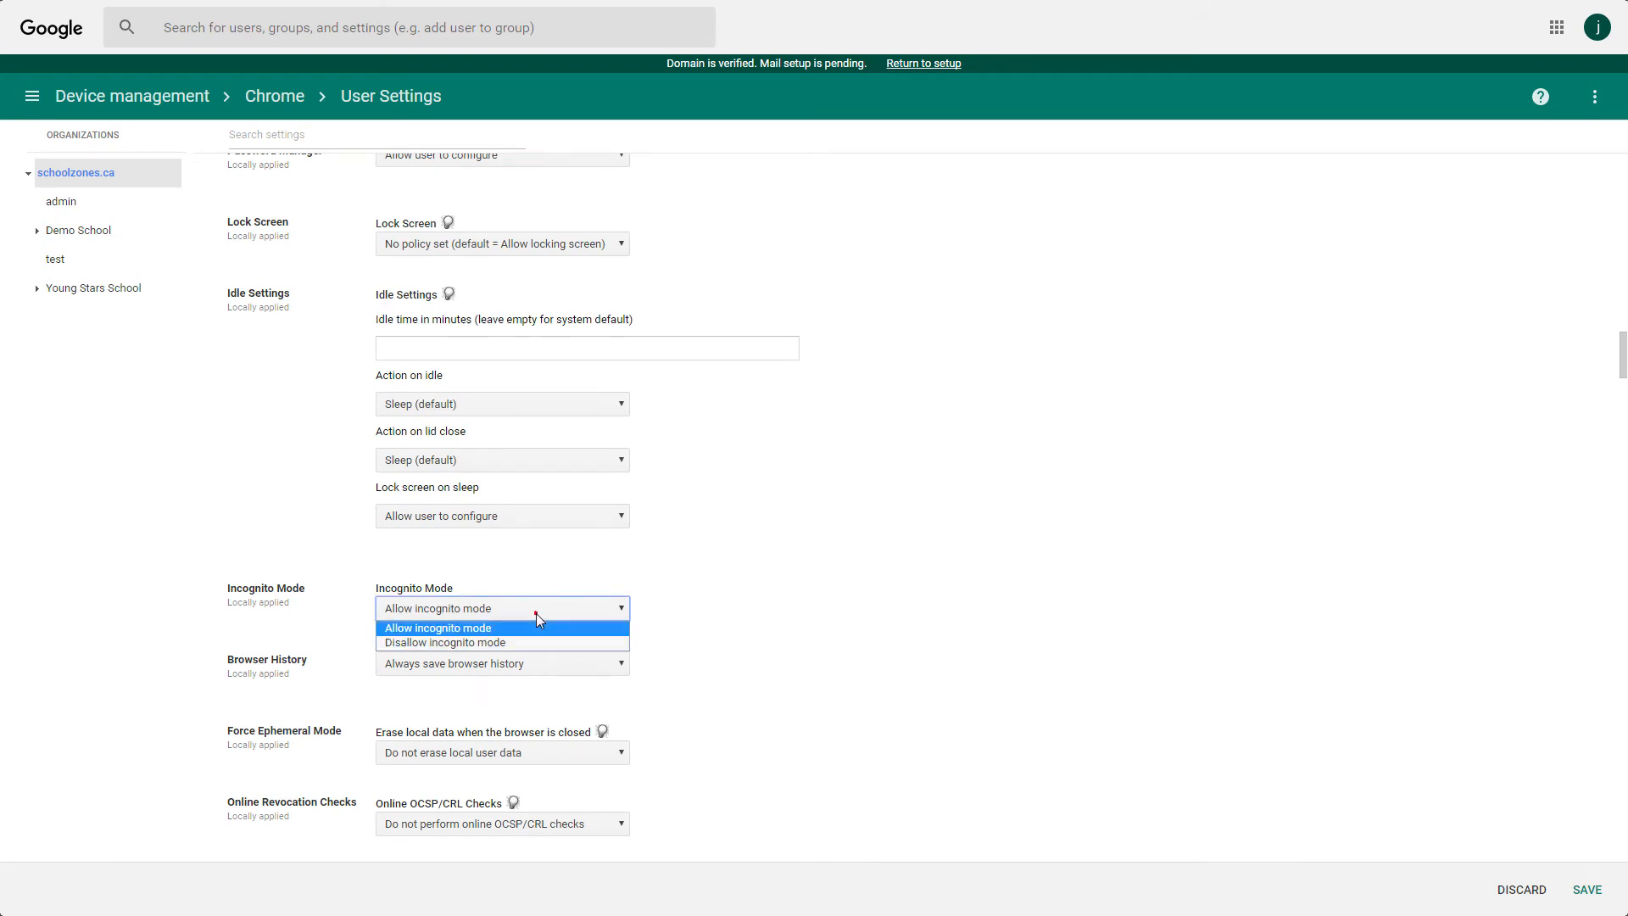
left_click(522, 642)
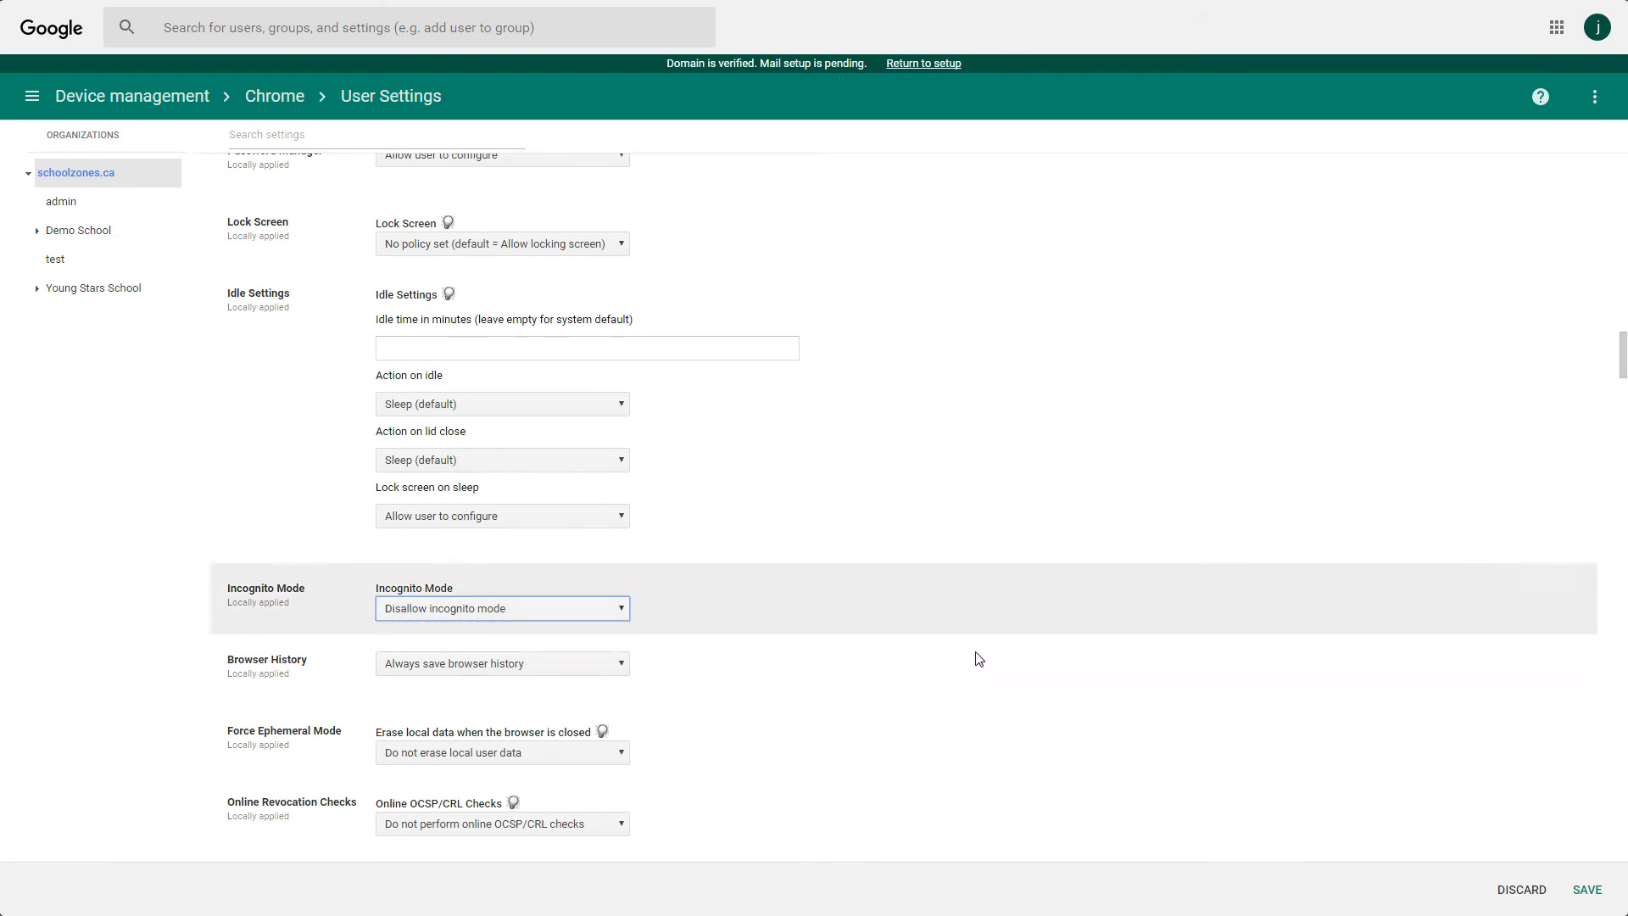
scroll(975, 654, "down", 2)
scroll(983, 657, "down", 2)
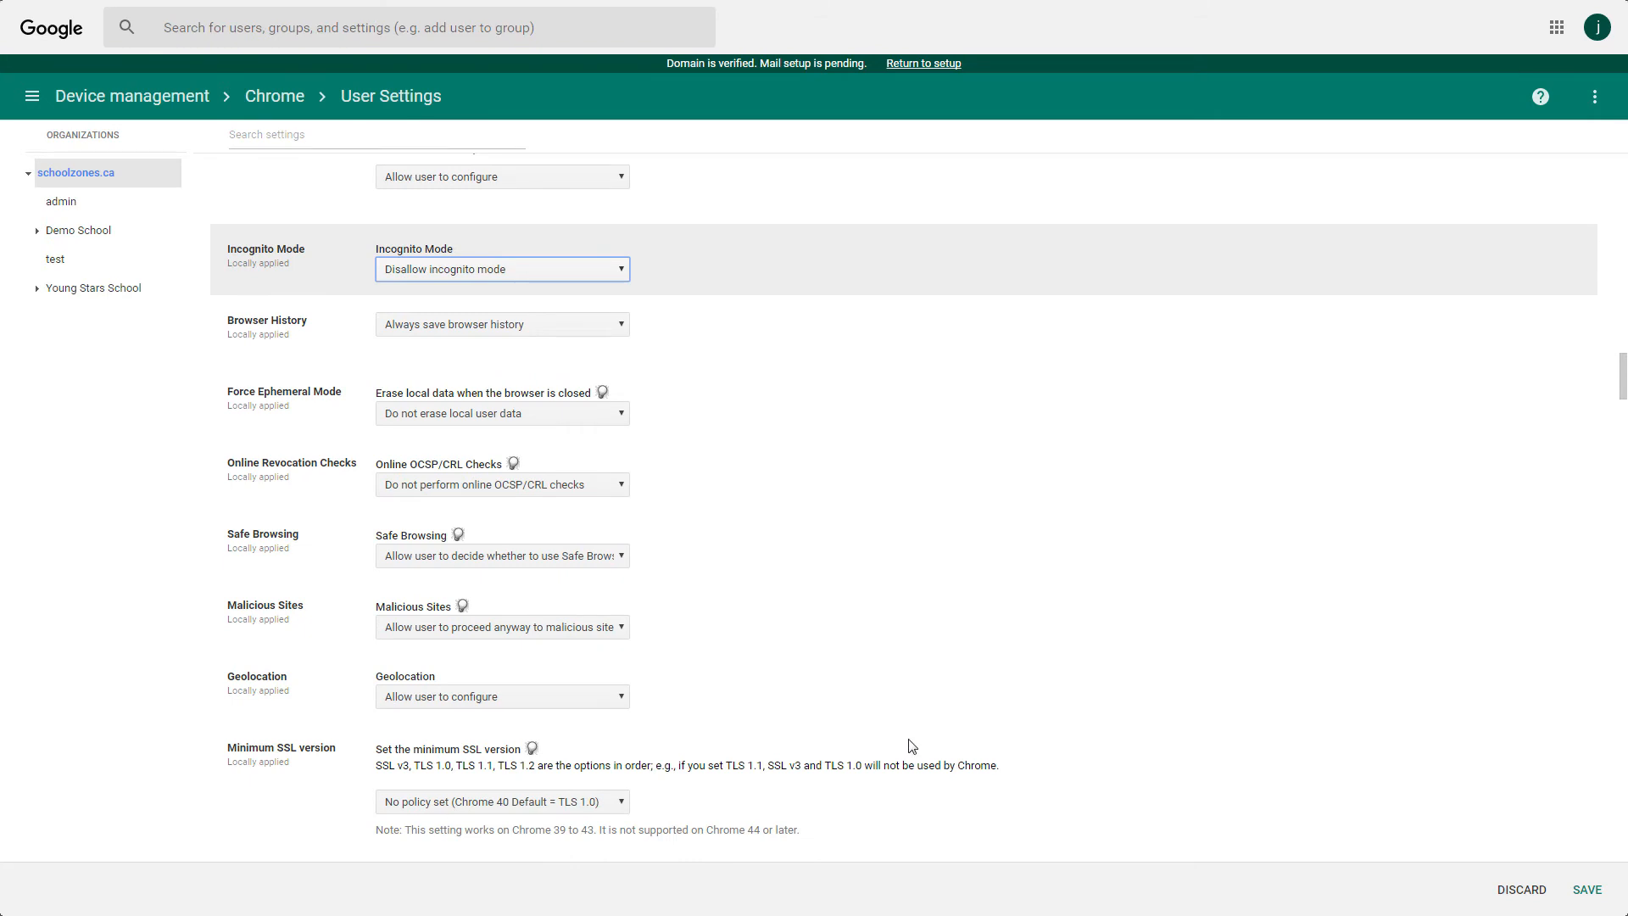
left_click(1589, 890)
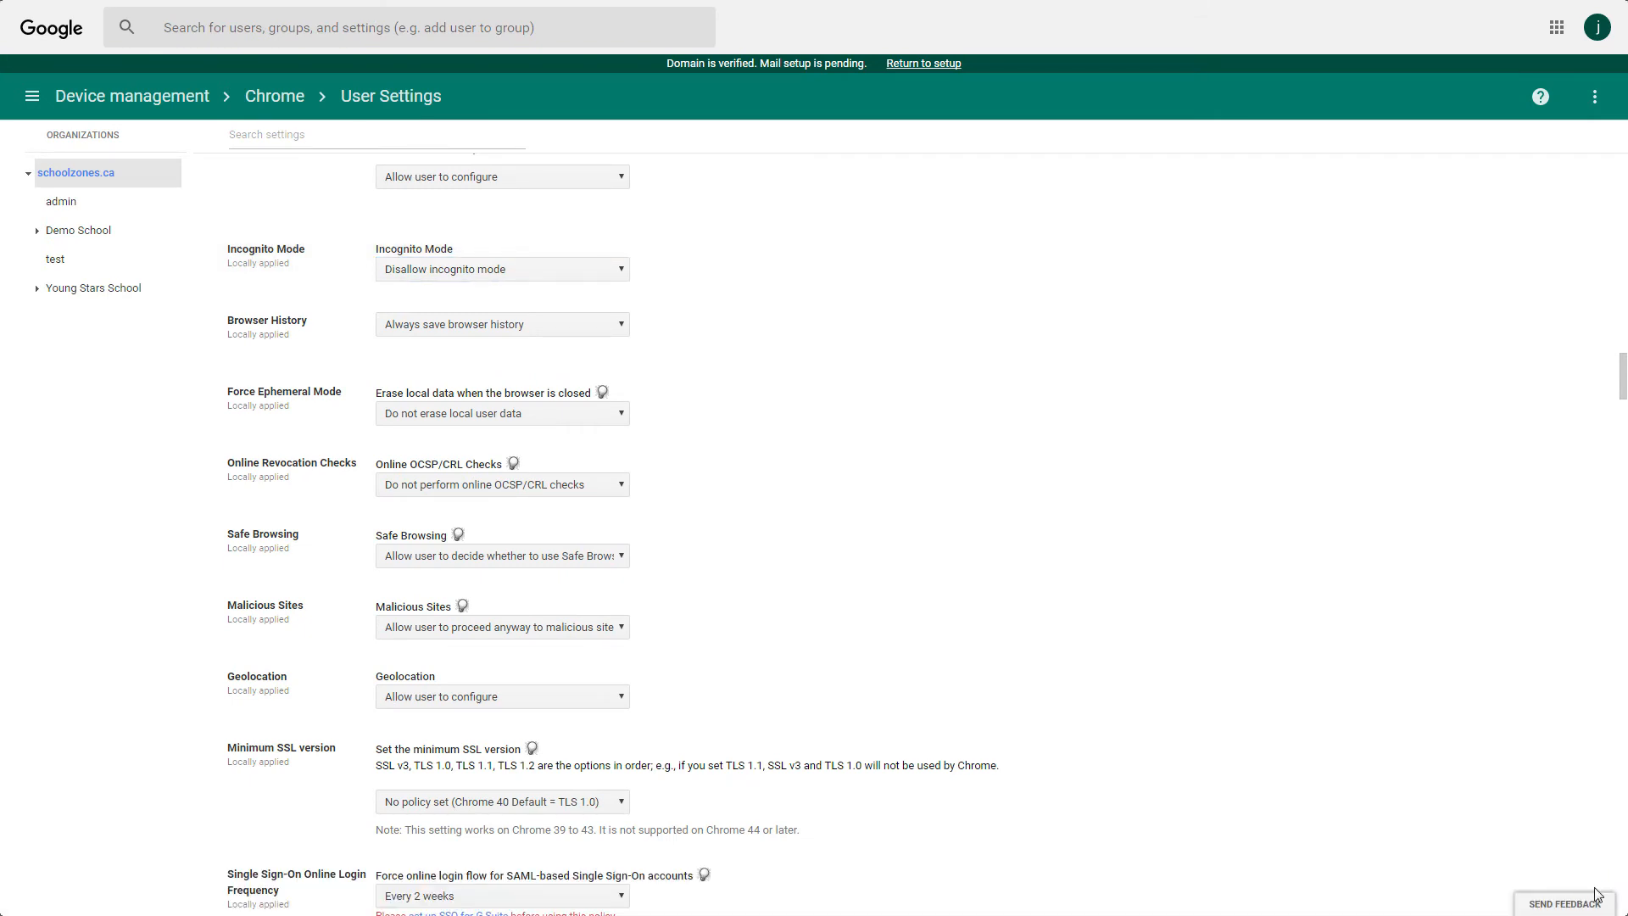
Set Chrome device settings' Guest Mode to 'Do not allow guest mode' and save.
left_click(270, 93)
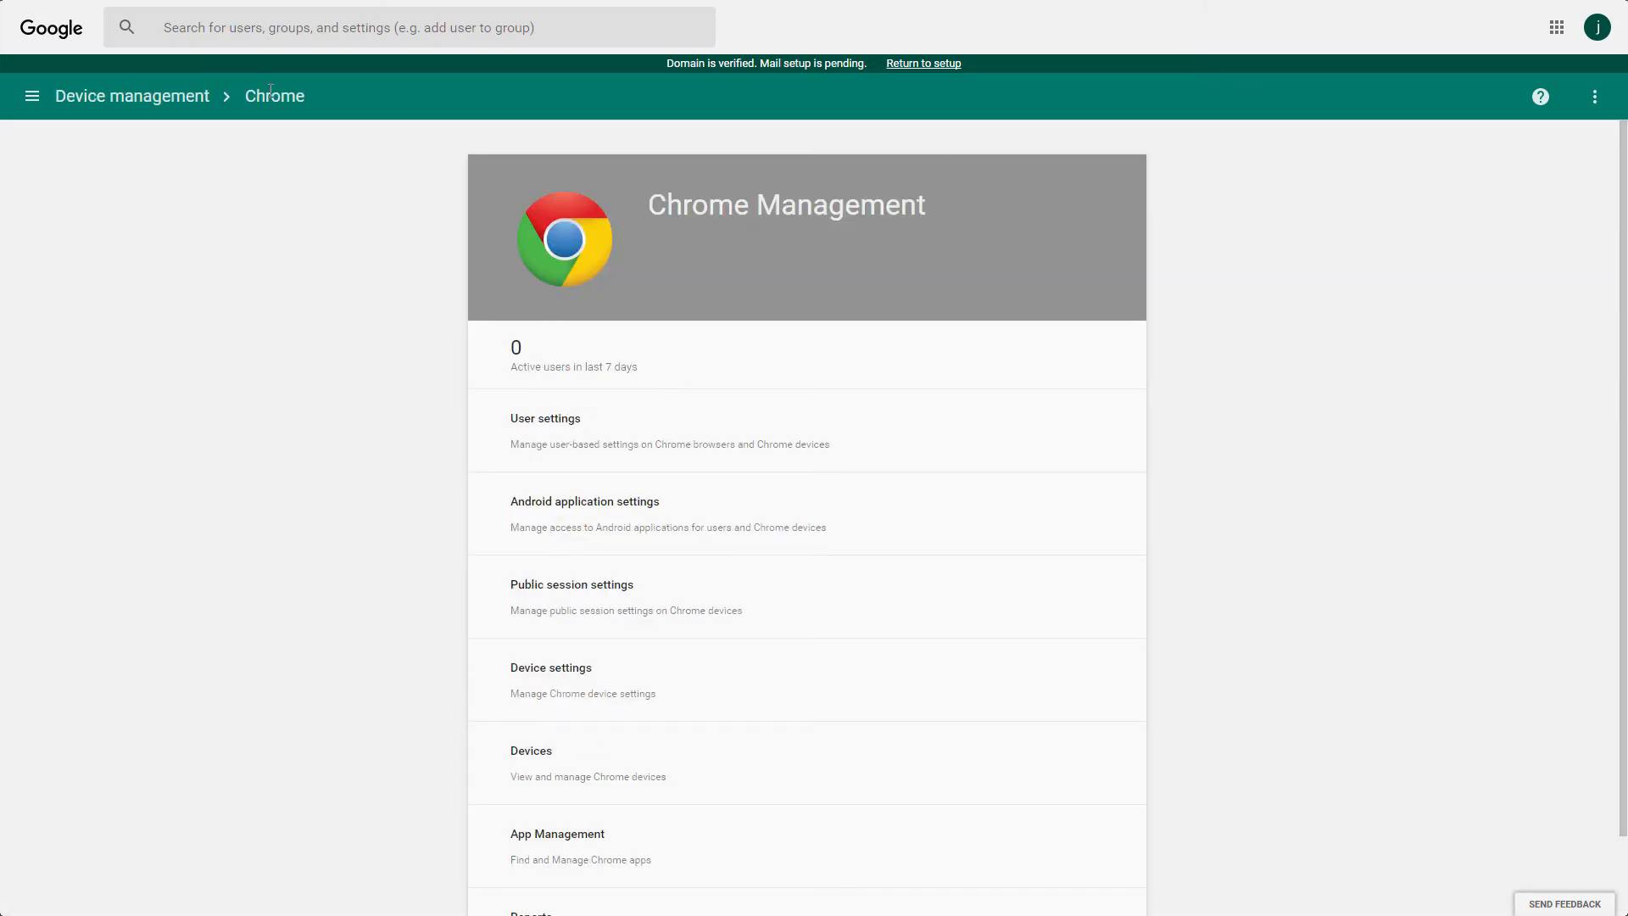
scroll(284, 469, "down", 1)
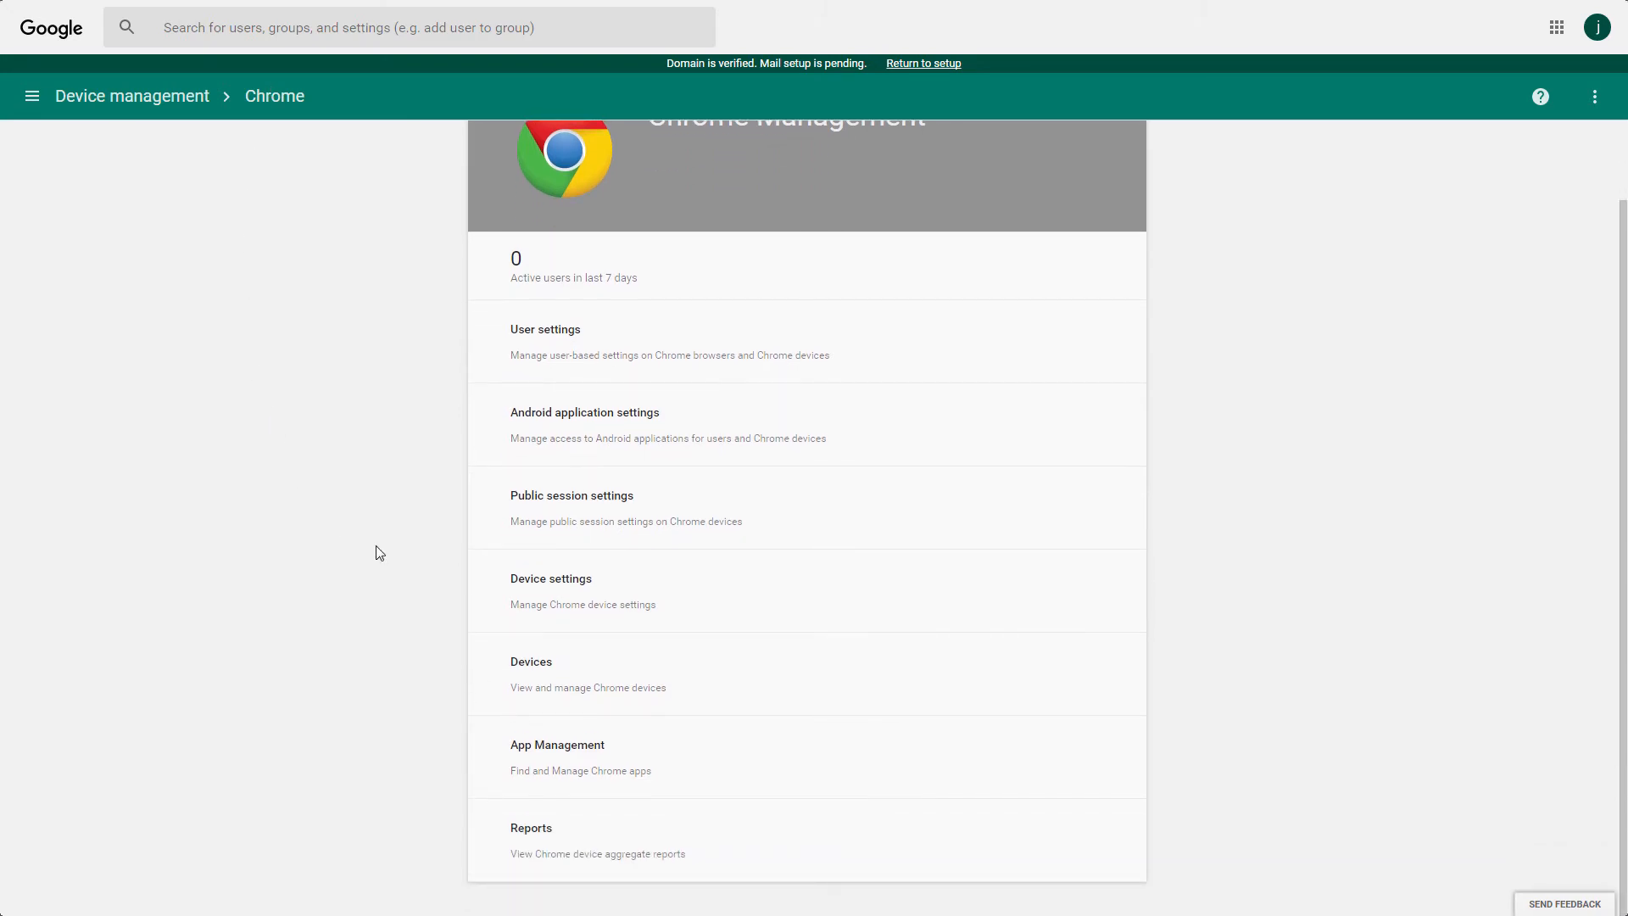
left_click(592, 589)
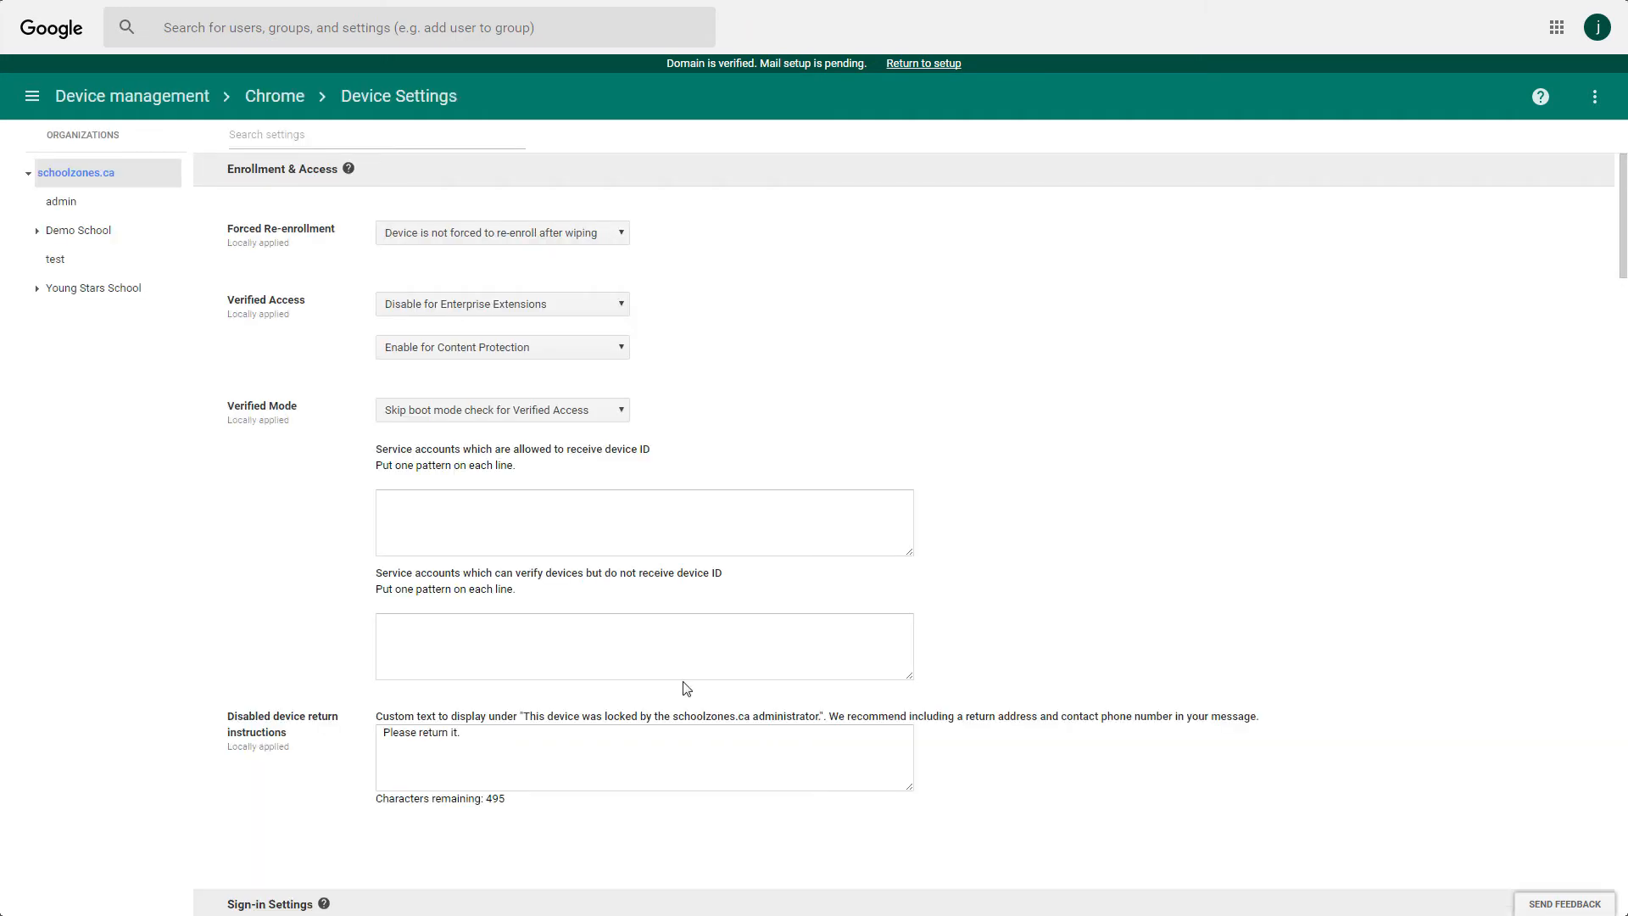
scroll(683, 686, "down", 5)
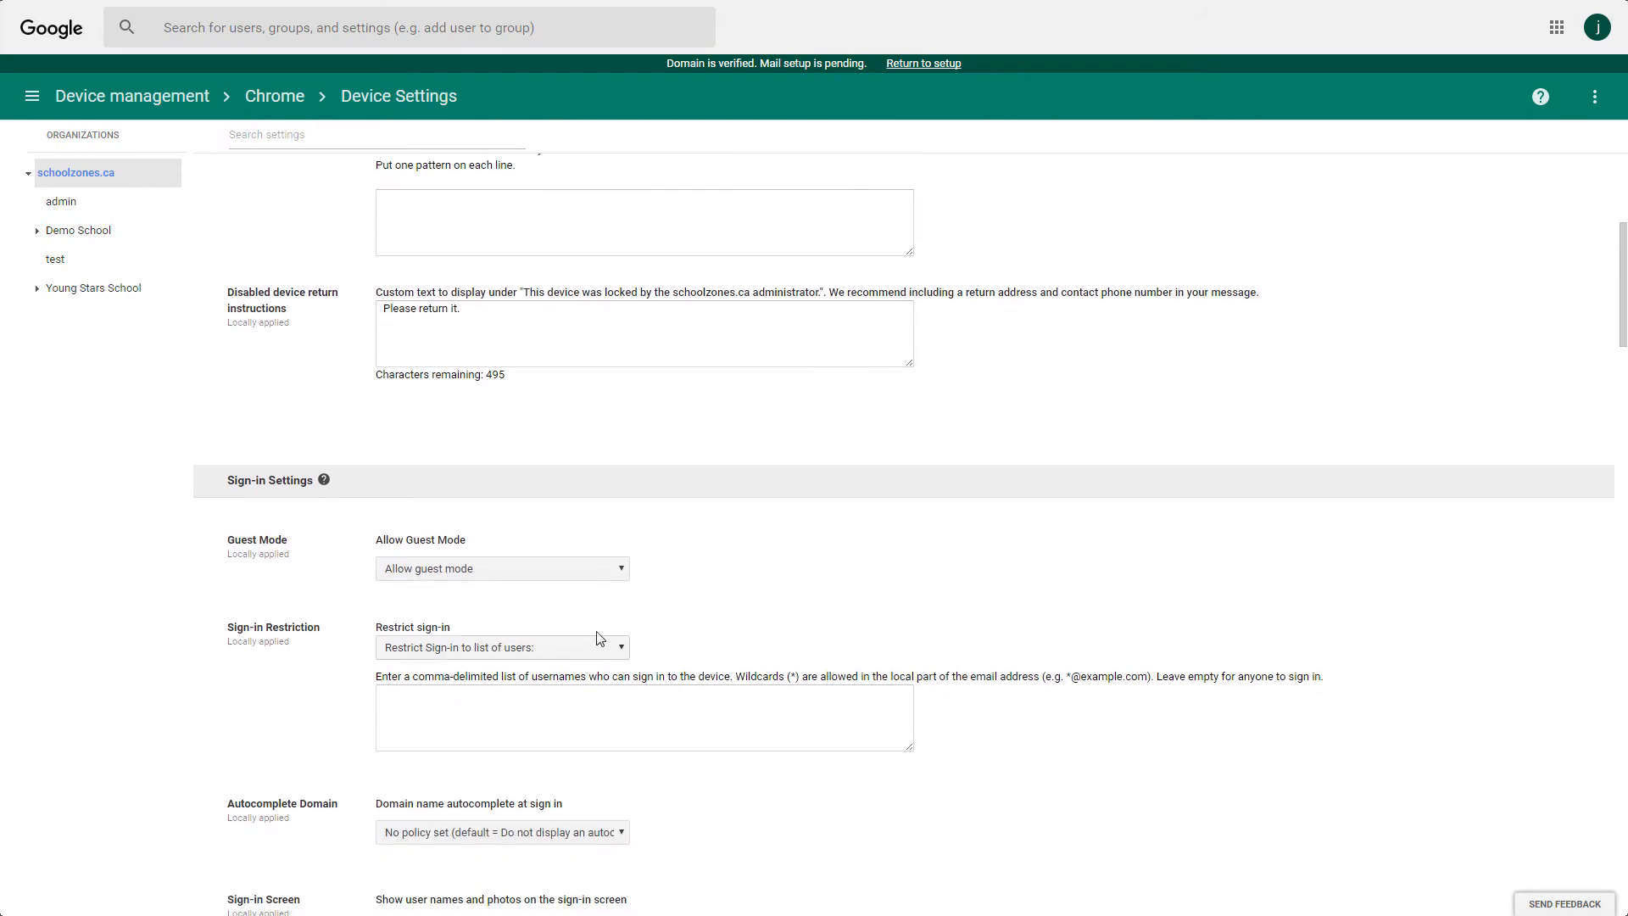
left_click(530, 569)
left_click(526, 603)
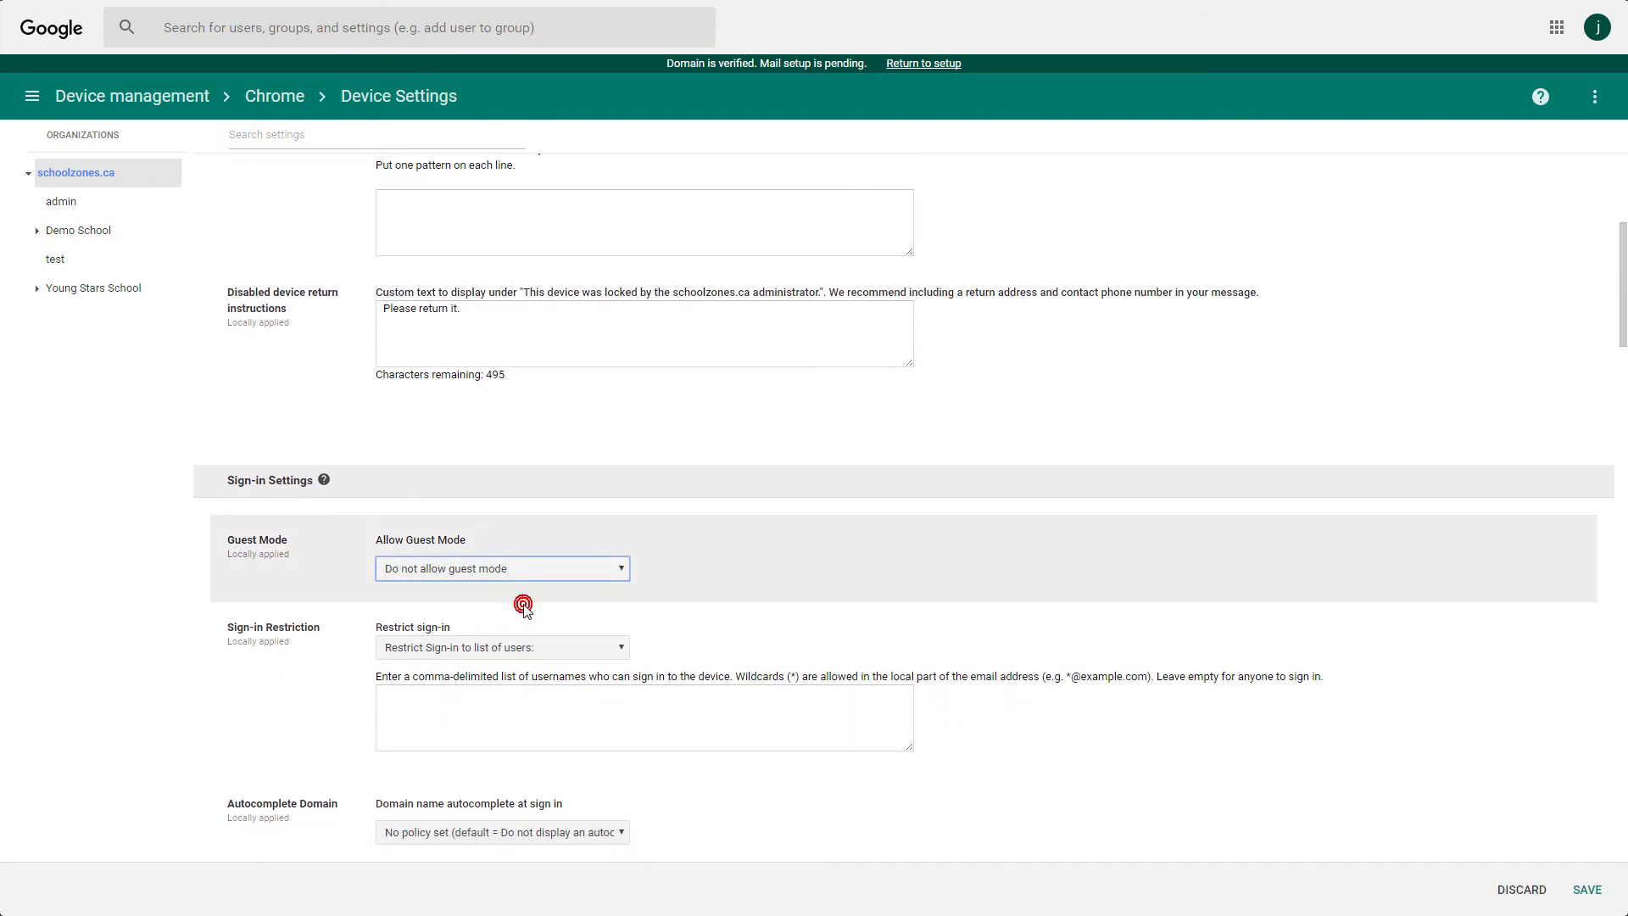
left_click(1610, 886)
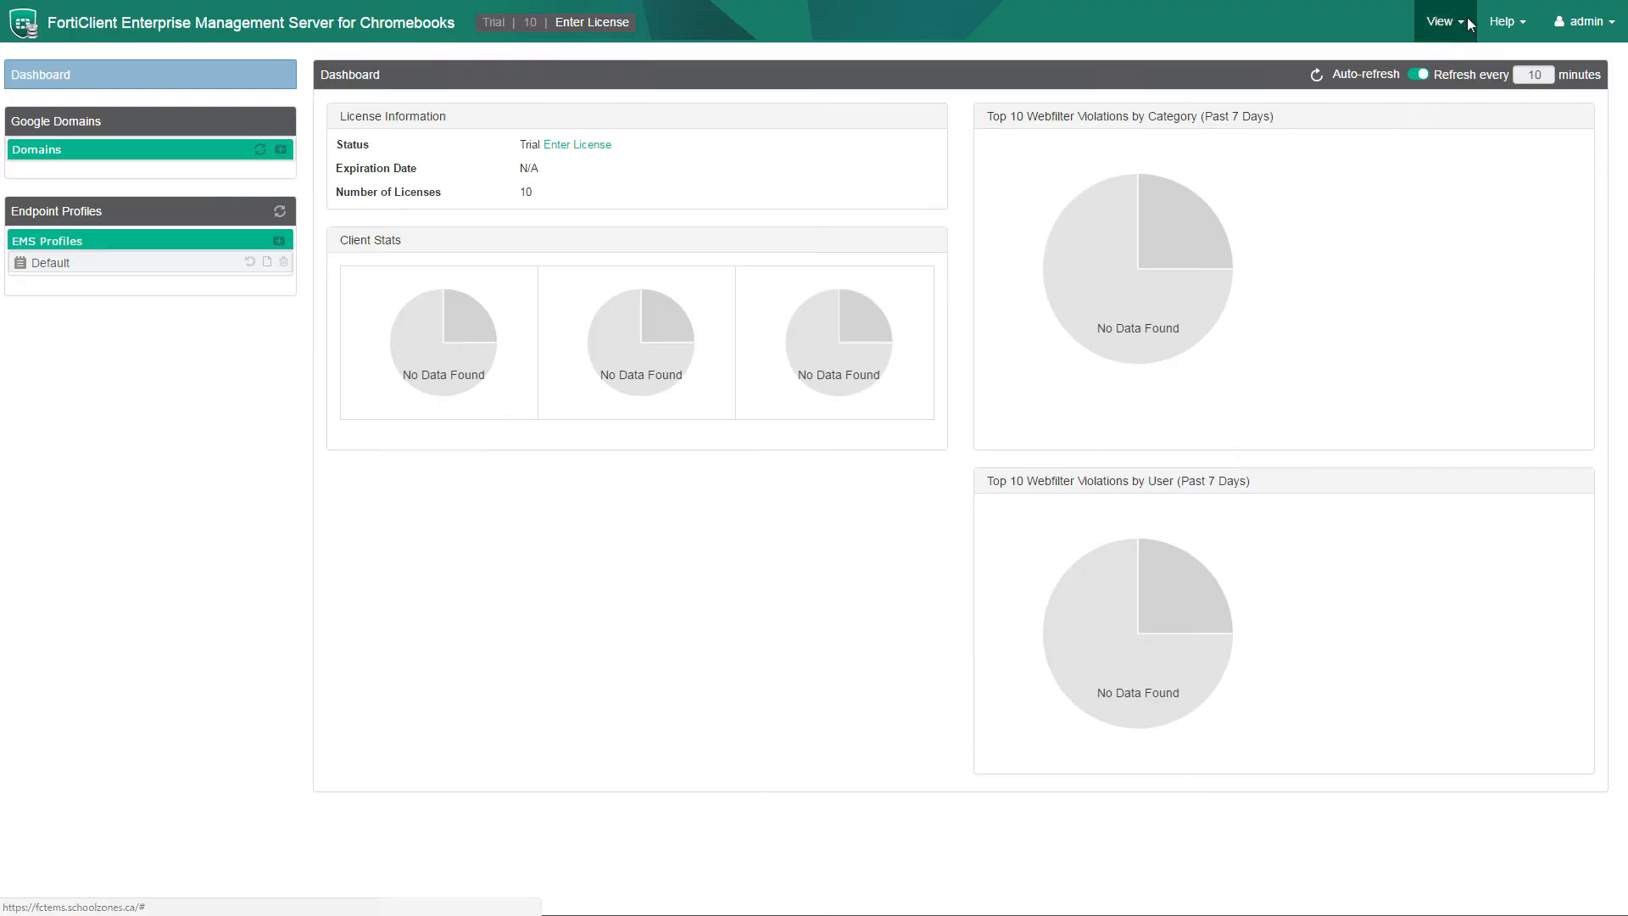
Show the EMS for Chromebook page of the server Settings, listening on port 8443.
left_click(1468, 23)
left_click(1386, 161)
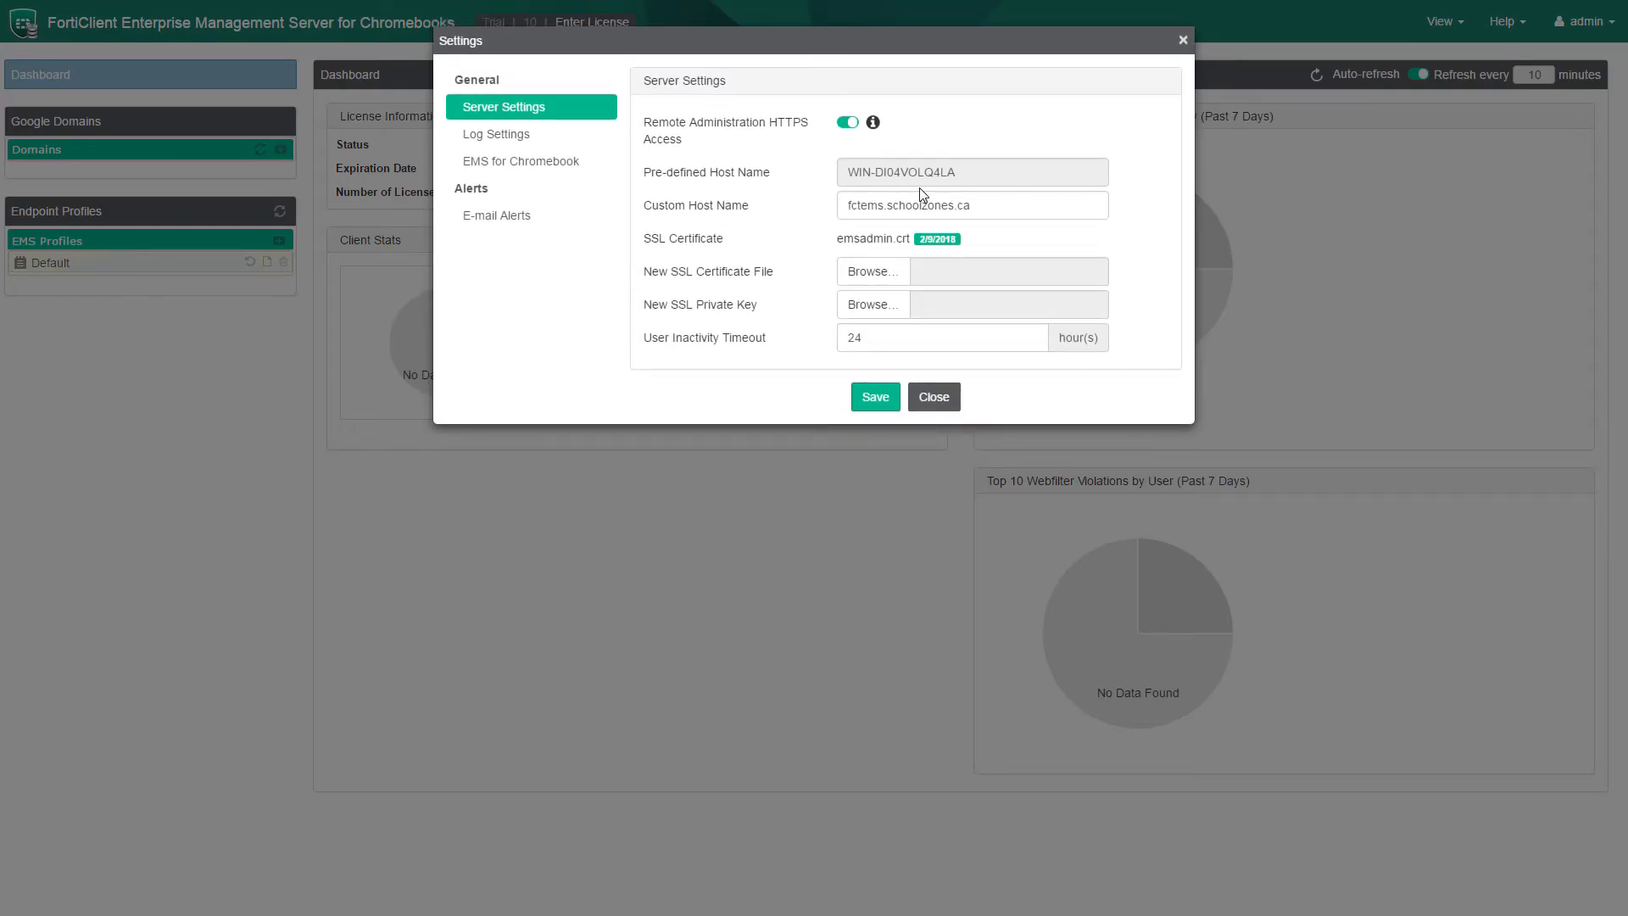
left_click(568, 178)
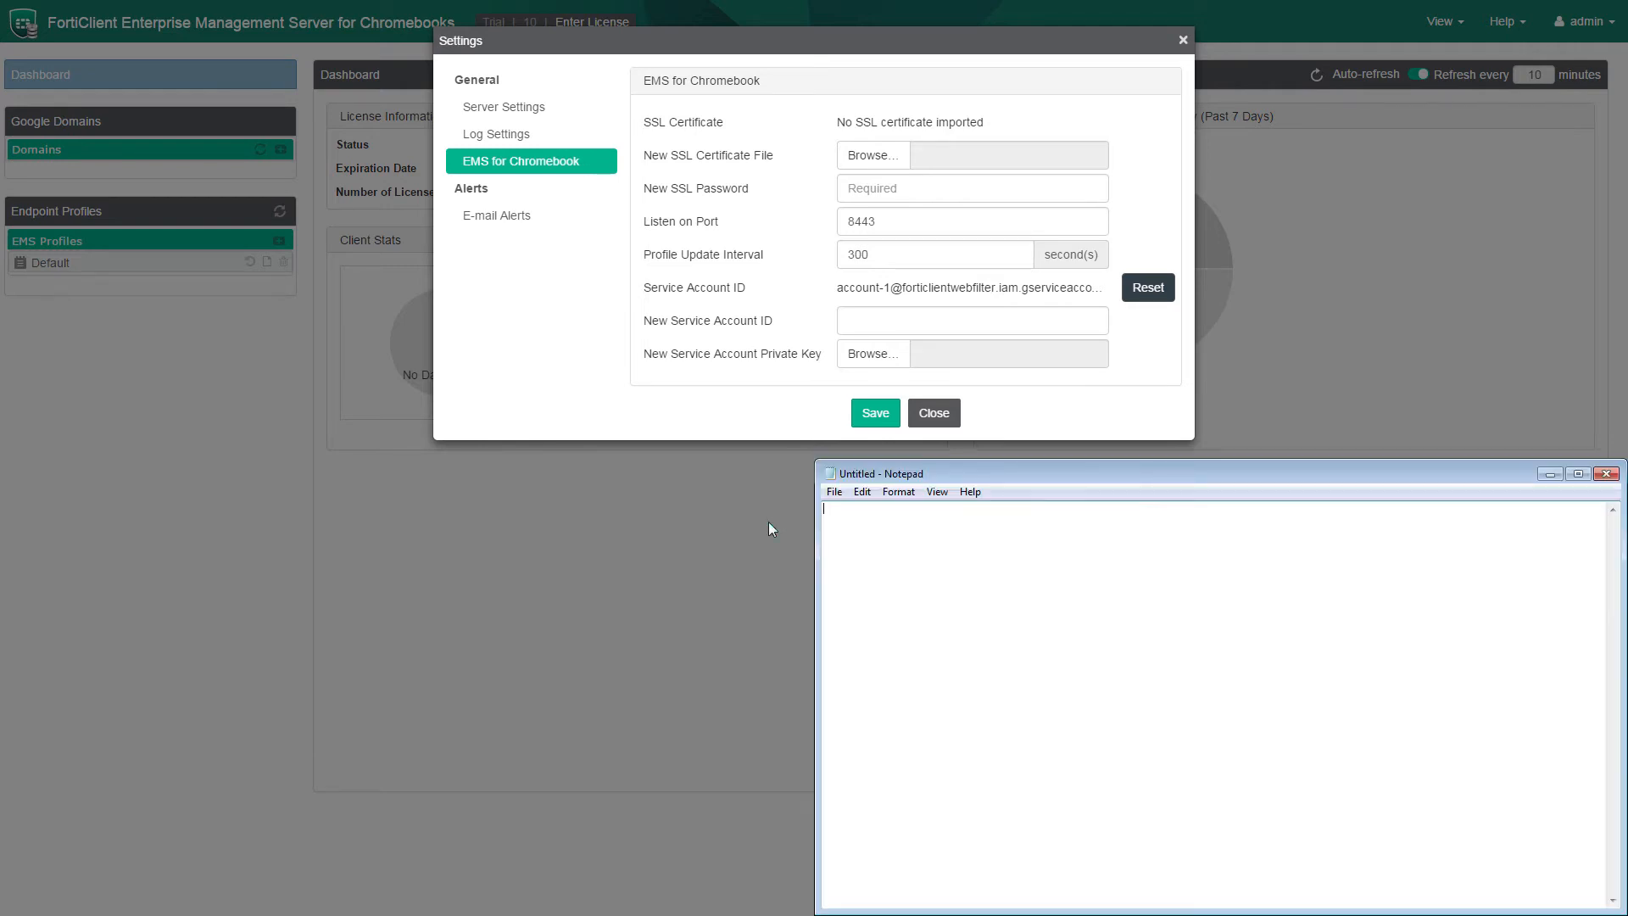
Paste the JSON template, fill in server fctems.schoolzones.ca and port 8443, and select all the text.
type("{ \"ProfileServerUrl\": { \"Value\": \"https://< ProfileServer >:< port for Profile Server >\"} }")
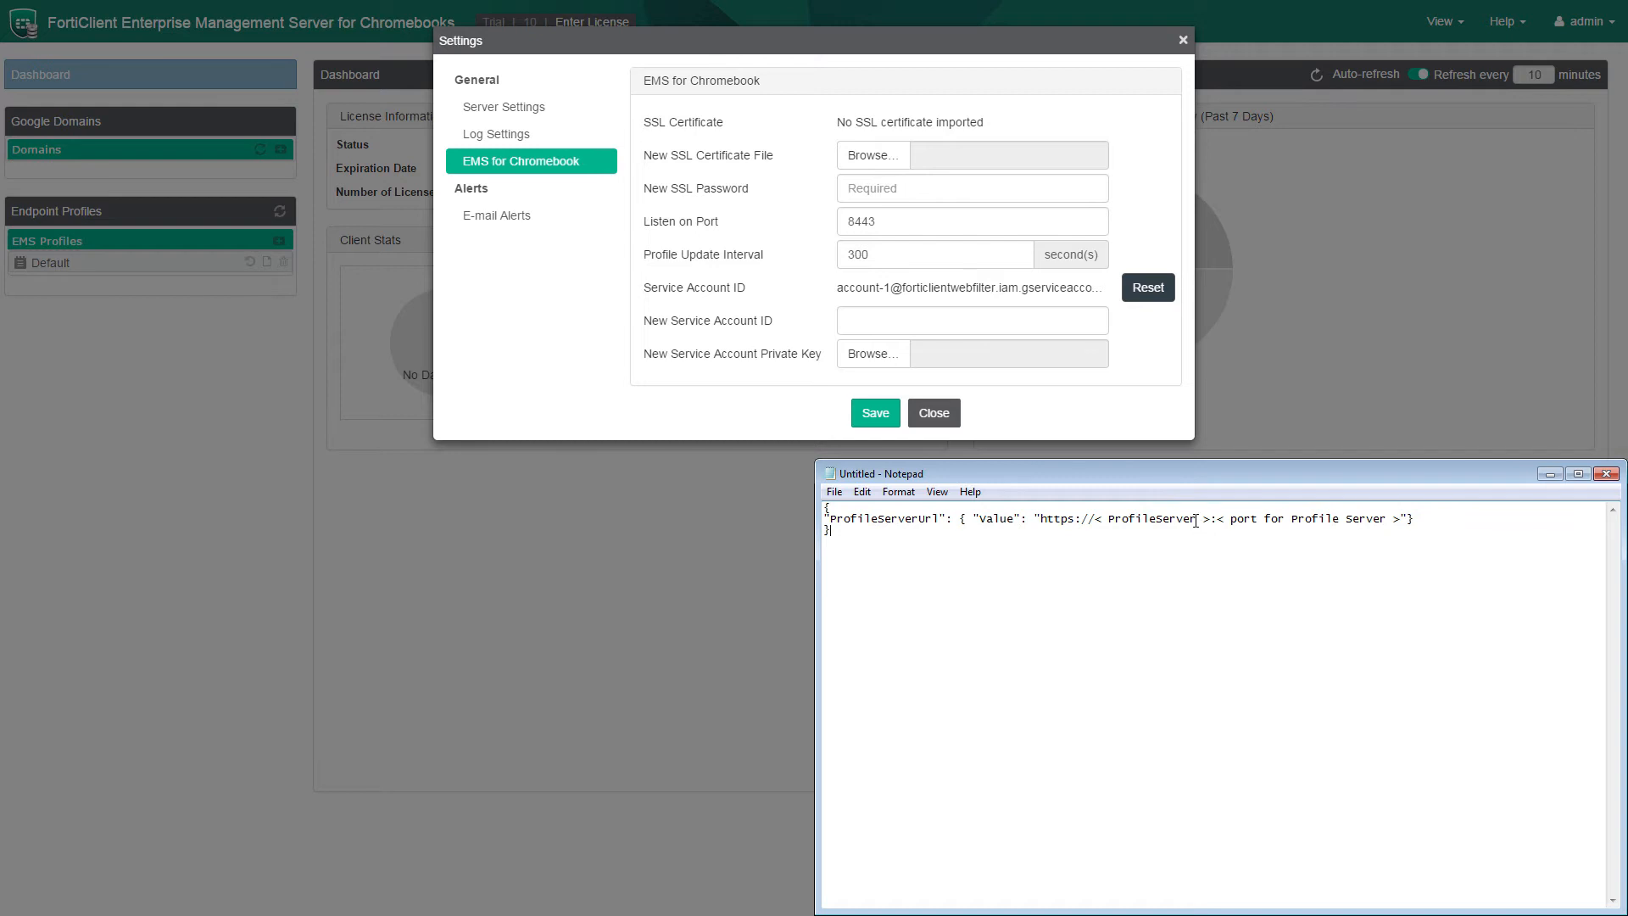
key("Delete")
key("Delete")
key("BackSpace")
key("BackSpace")
key("BackSpace")
key("BackSpace")
key("BackSpace")
key("BackSpace")
key("BackSpace")
key("BackSpace")
key("BackSpace")
key("BackSpace")
key("BackSpace")
key("BackSpace")
key("BackSpace")
key("BackSpace")
key("BackSpace")
type("fctems.schoolzones.ca")
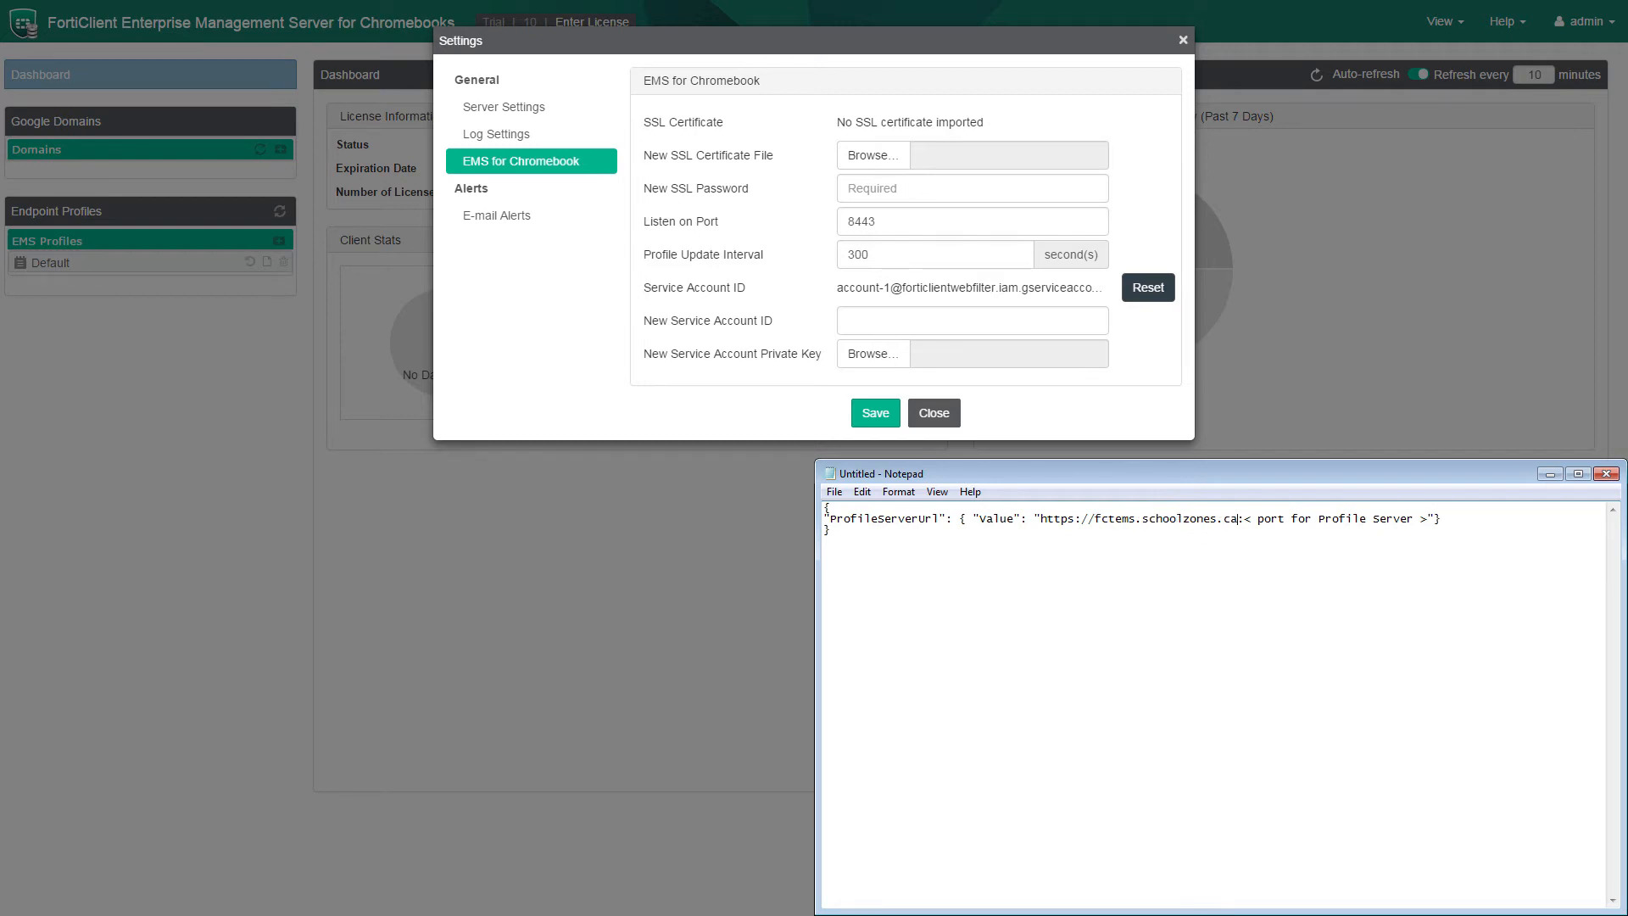
key("Right")
key("shift+Right")
key("shift+Right")
key("shift+Right")
key("shift+Right")
key("shift+Right")
key("shift+Right")
key("shift+Right")
key("shift+Right")
key("shift+Right")
key("shift+Right")
key("shift+Right")
key("shift+Right")
key("shift+Right")
key("shift+Right")
key("shift+Right")
key("shift+Right")
key("shift+Right")
key("shift+Right")
key("shift+Right")
key("shift+Right")
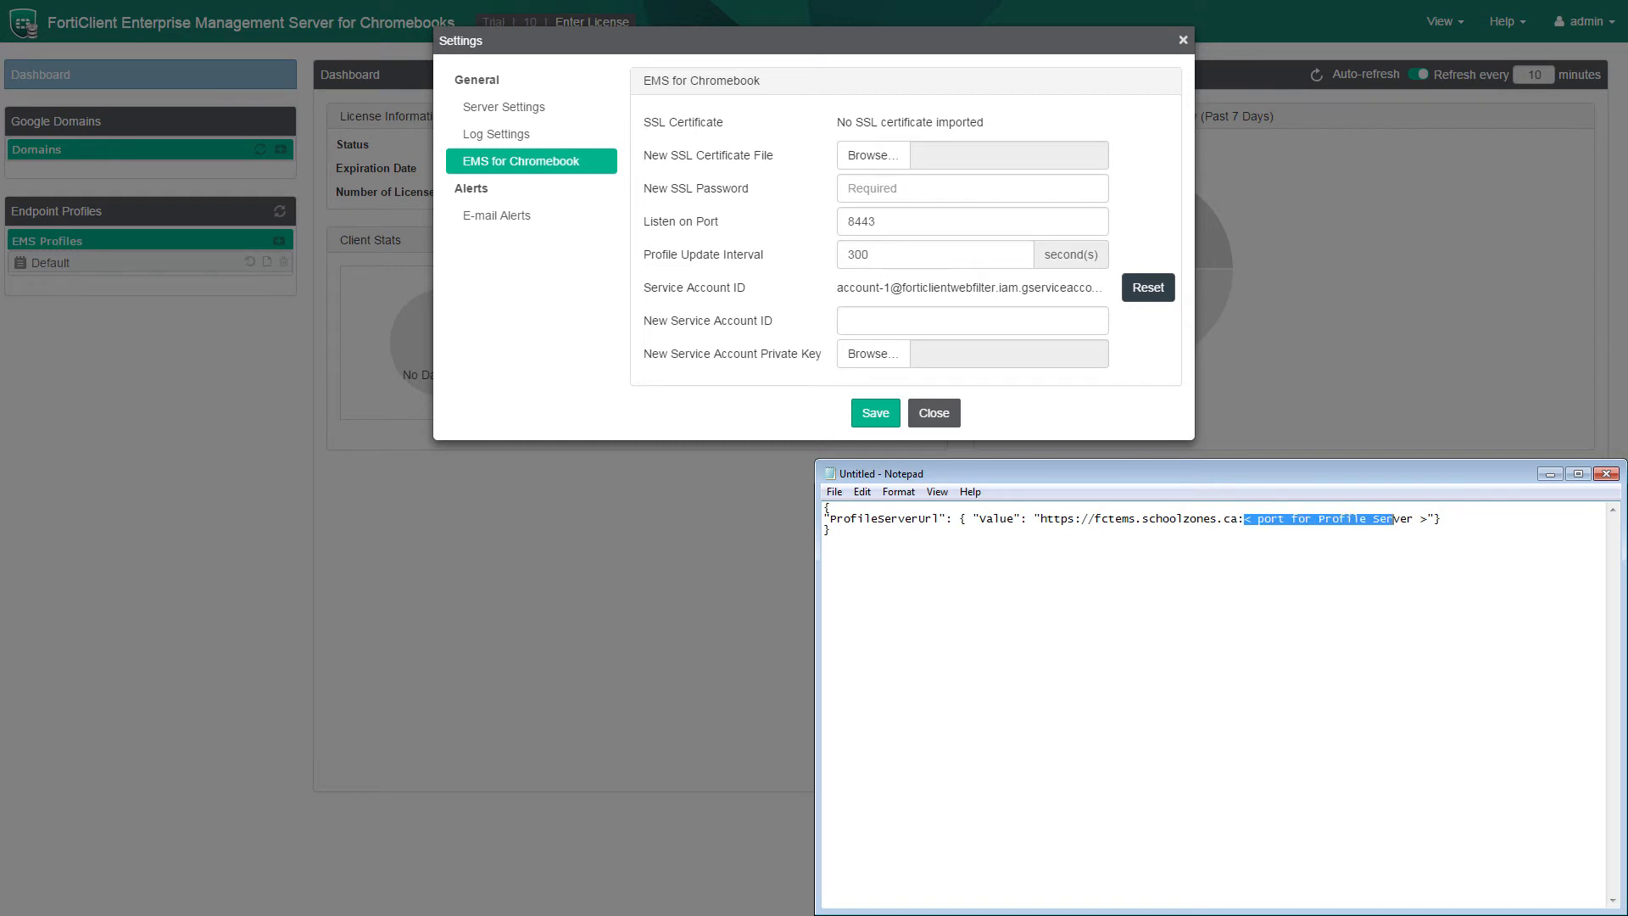
key("Delete")
type("8443")
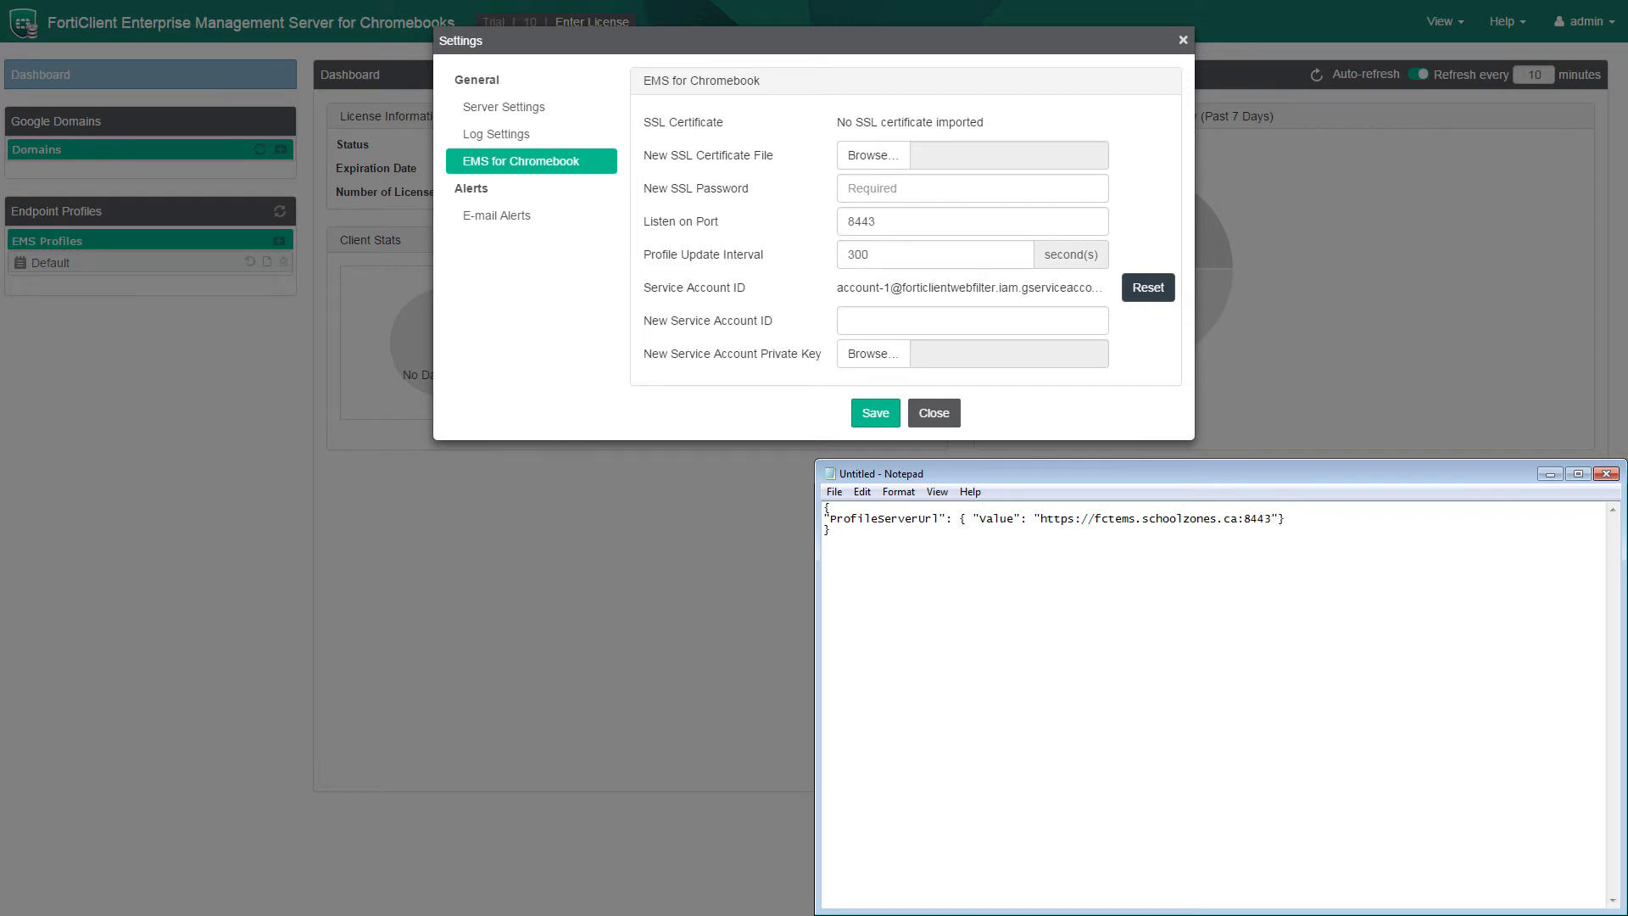
key("ctrl+a")
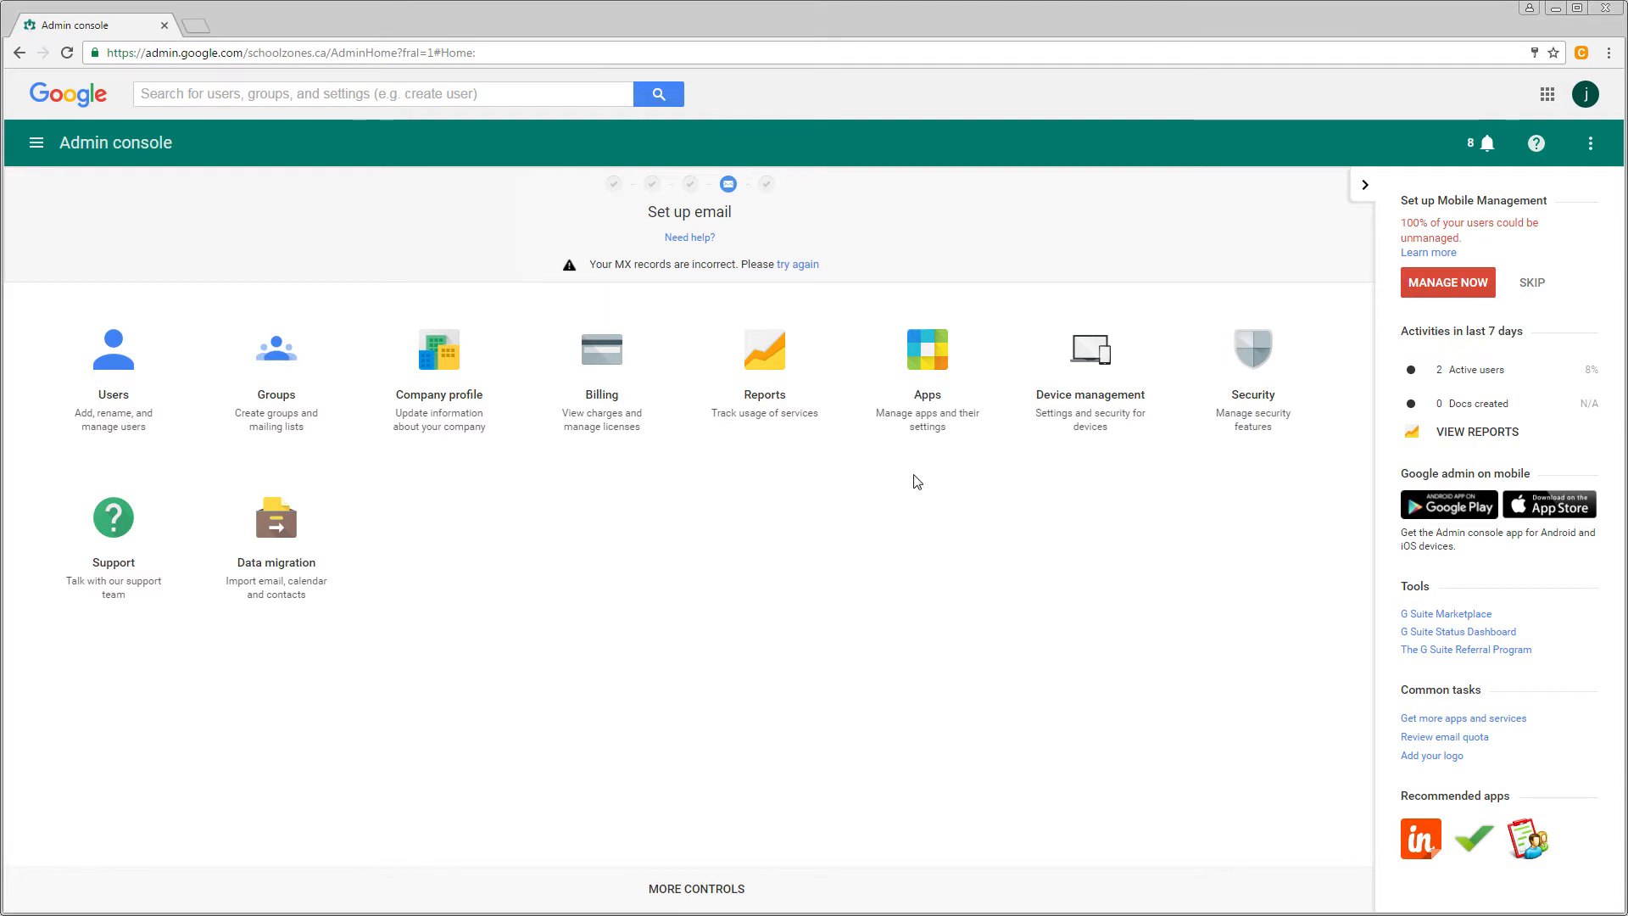
Go to the FortiClient Chromebook WebFilter Extension's settings for schoolzones.ca in Chrome management.
left_click(1090, 360)
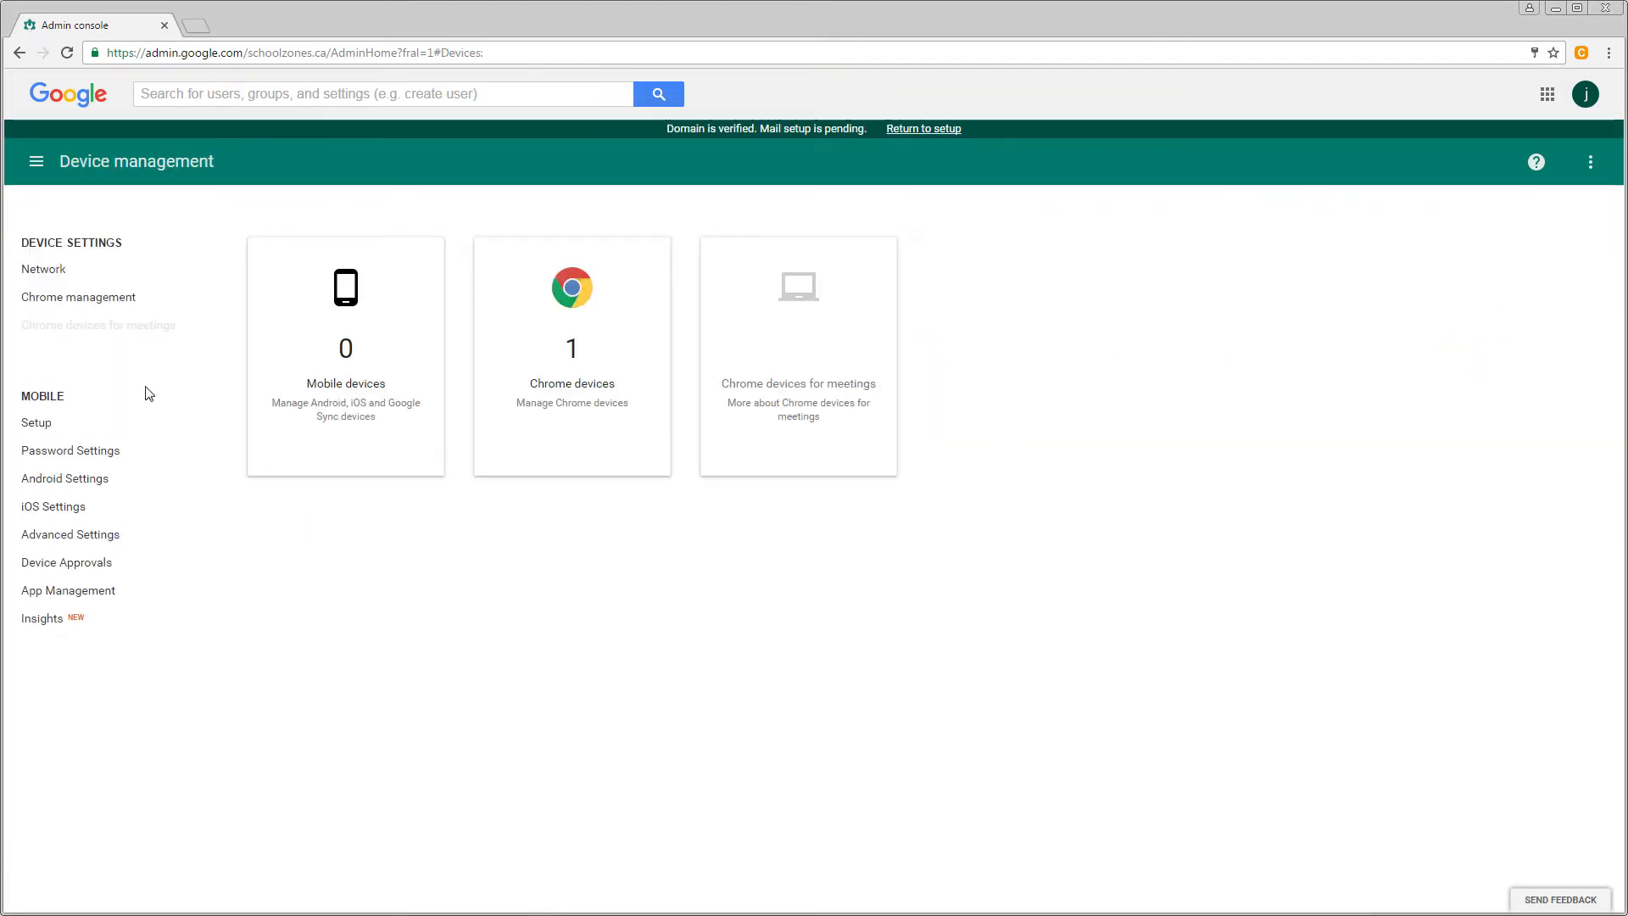
left_click(102, 299)
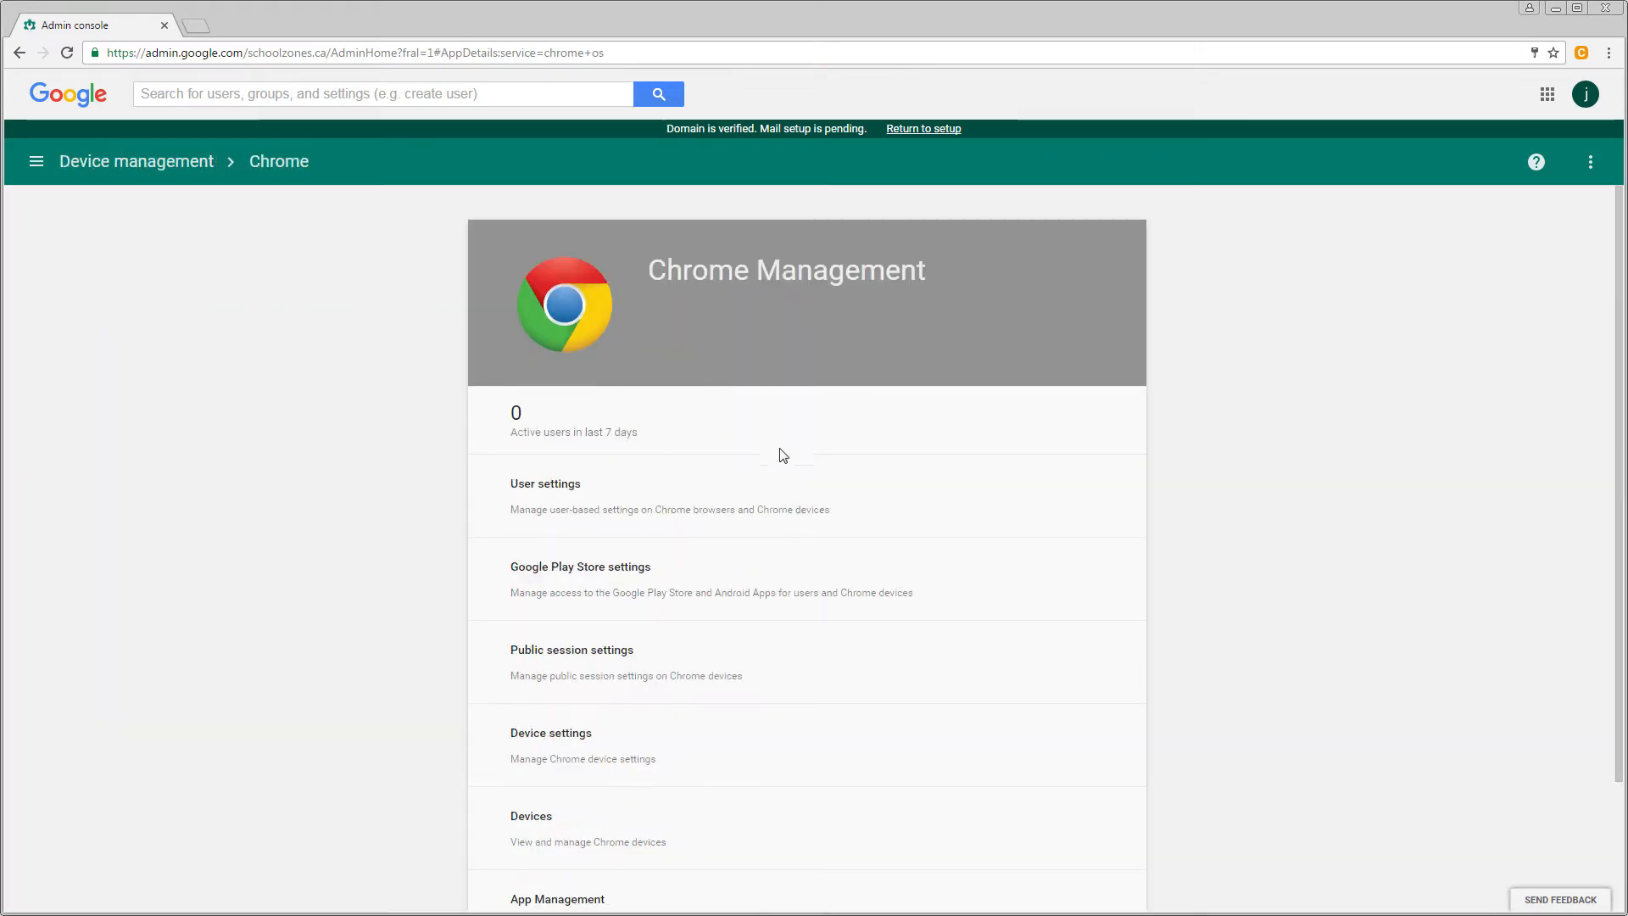
scroll(771, 443, "down", 2)
left_click(805, 739)
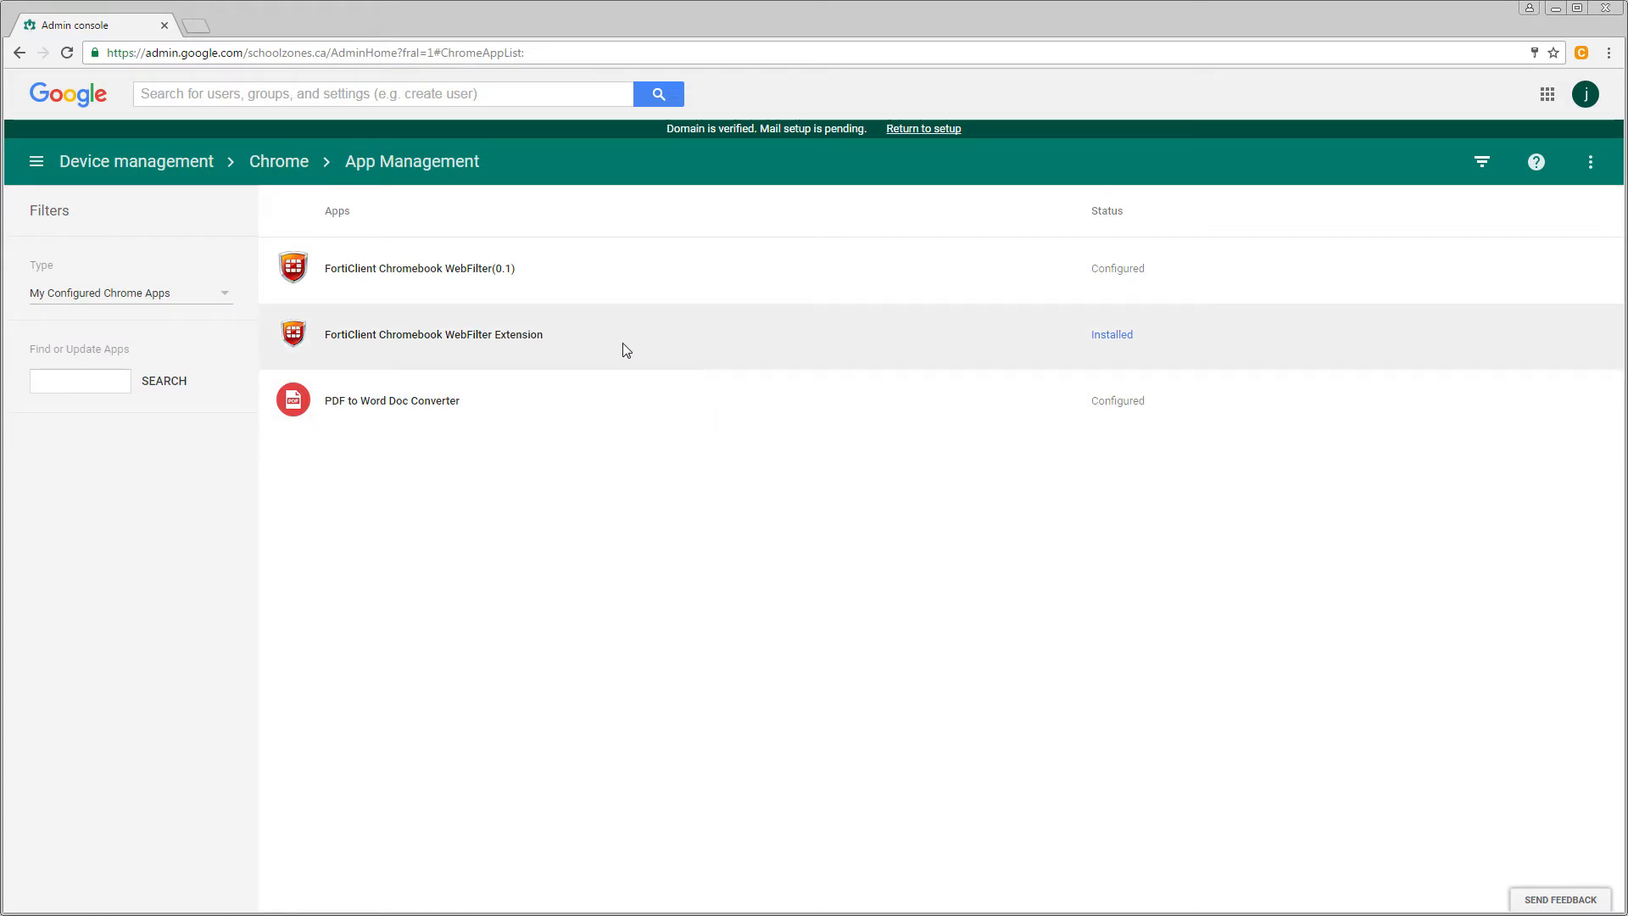
key("F11")
left_click(367, 270)
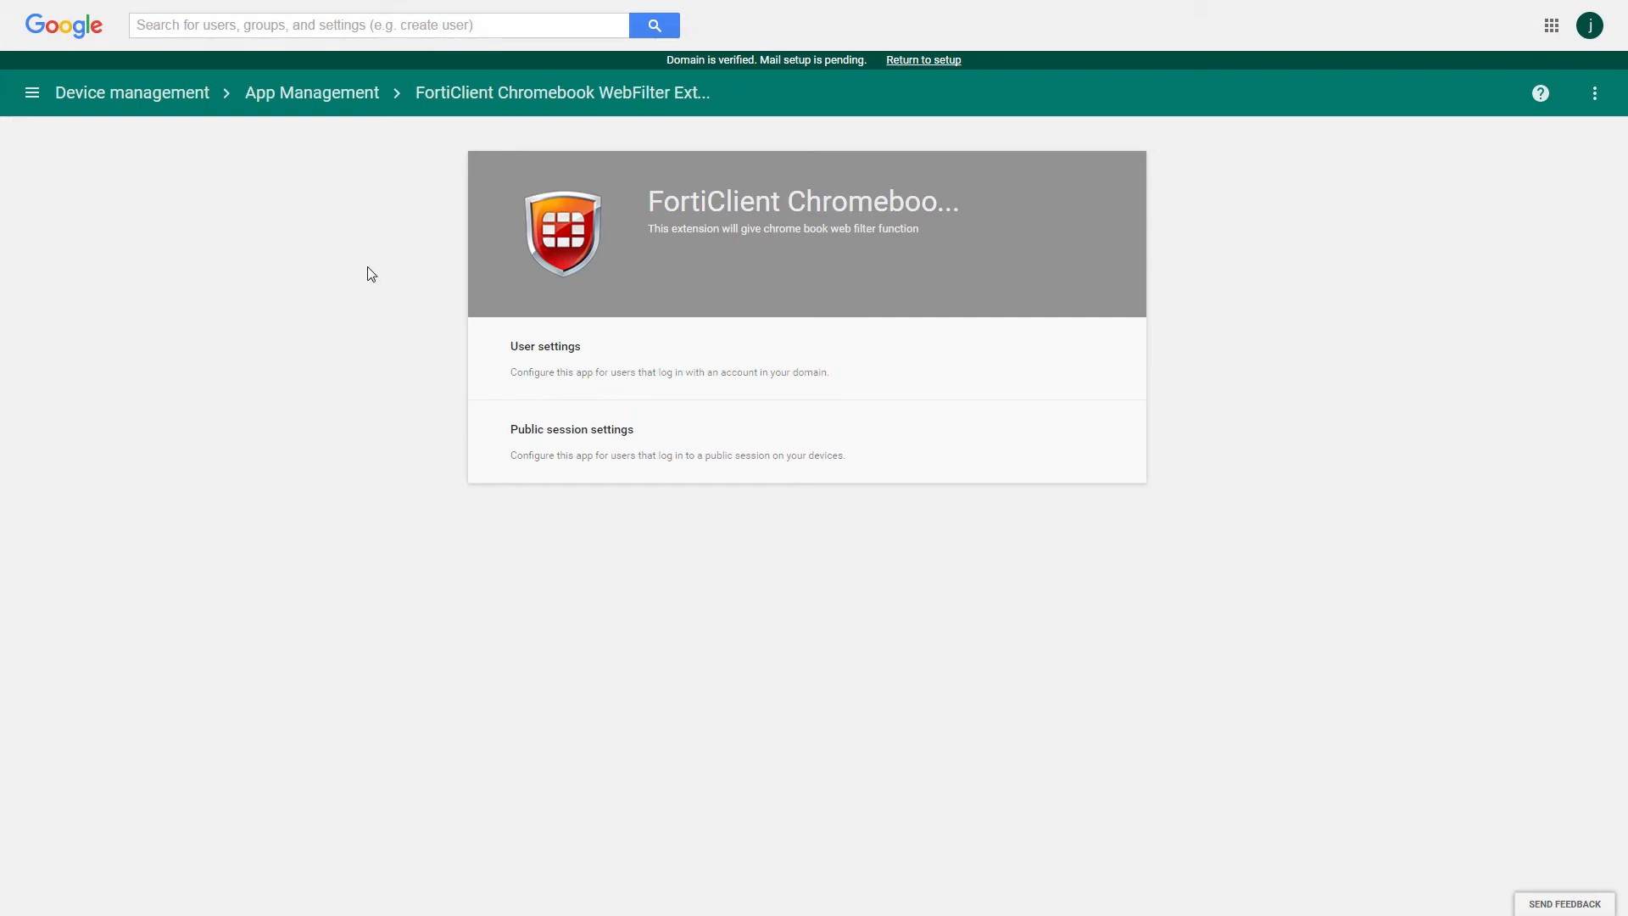
left_click(768, 367)
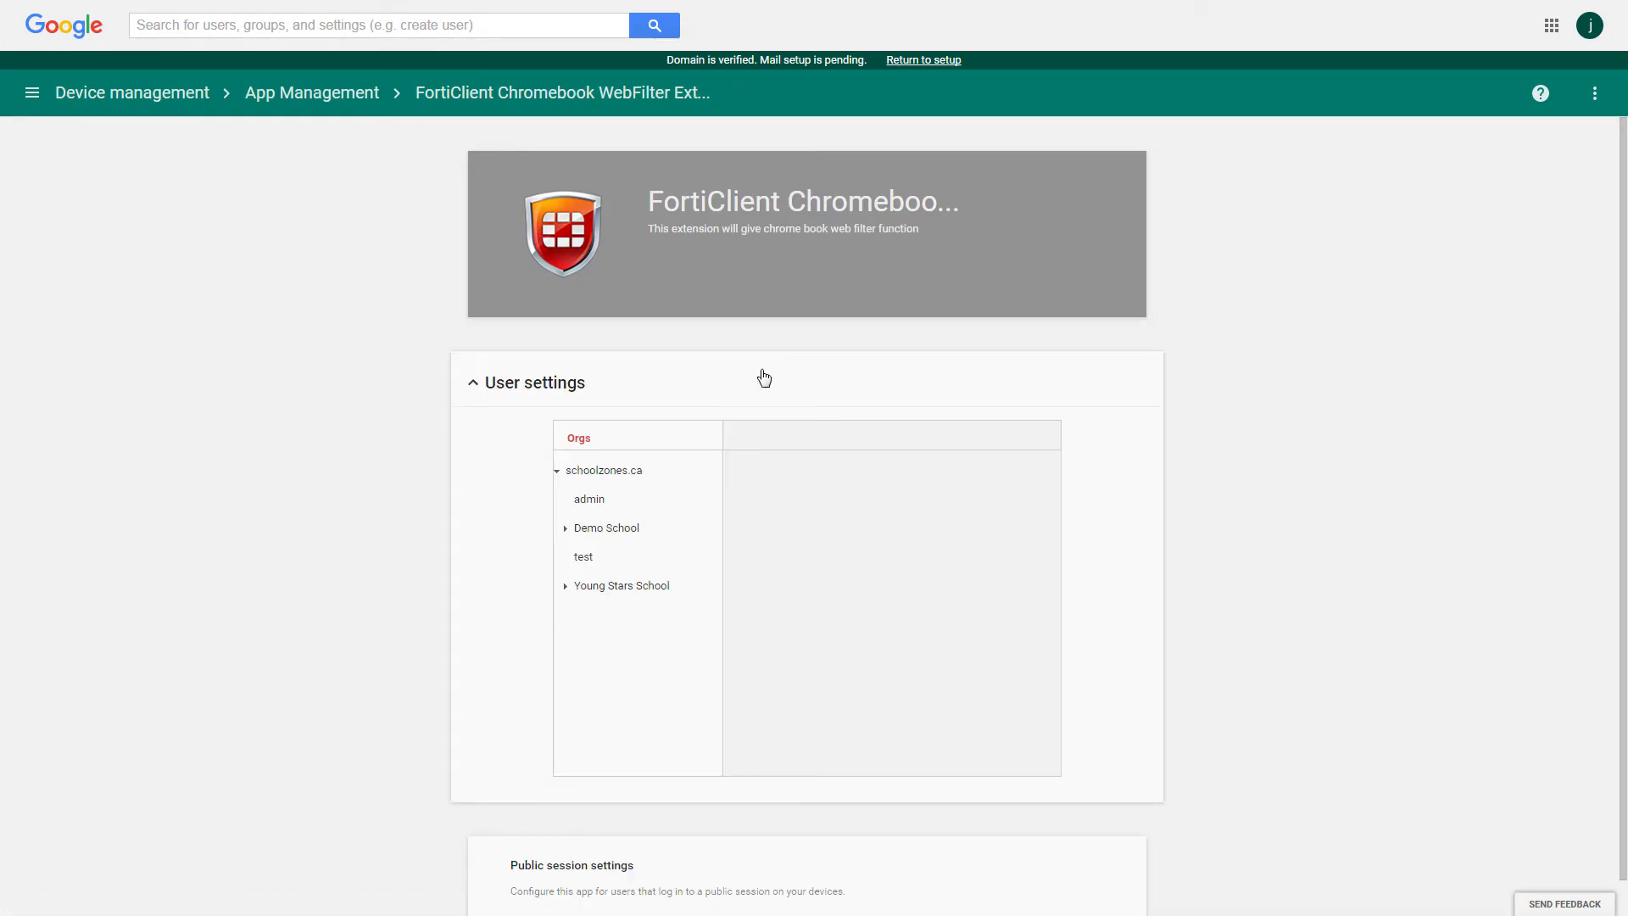
left_click(612, 475)
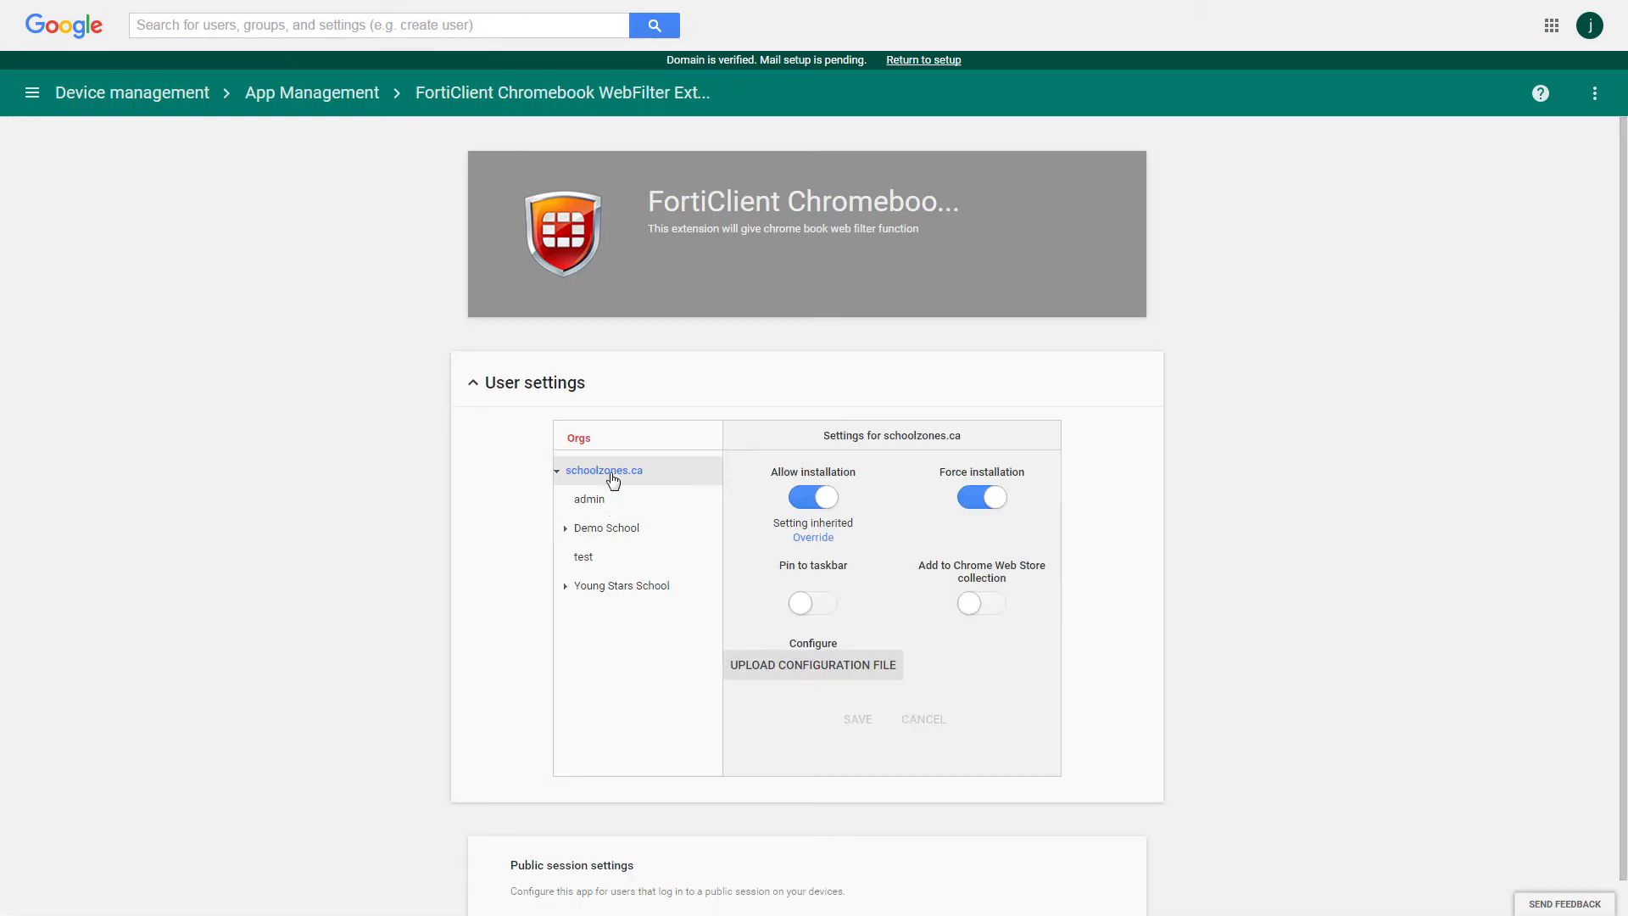
Upload config.txt as the extension's configuration file, save, and view its contents.
left_click(806, 667)
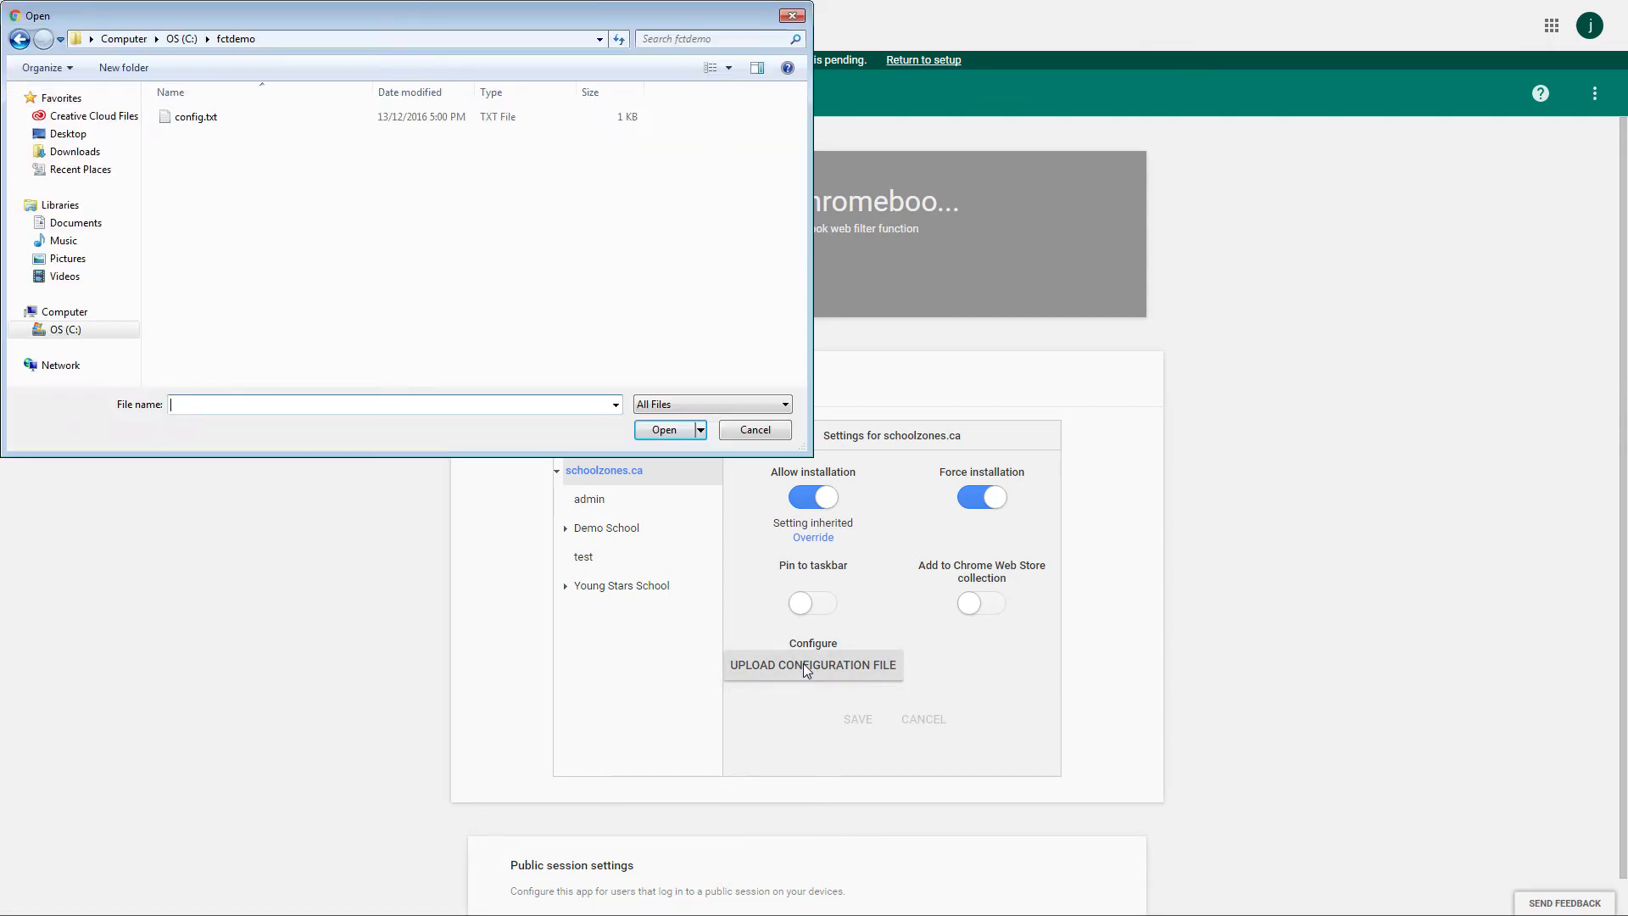
left_click(195, 119)
left_click(664, 430)
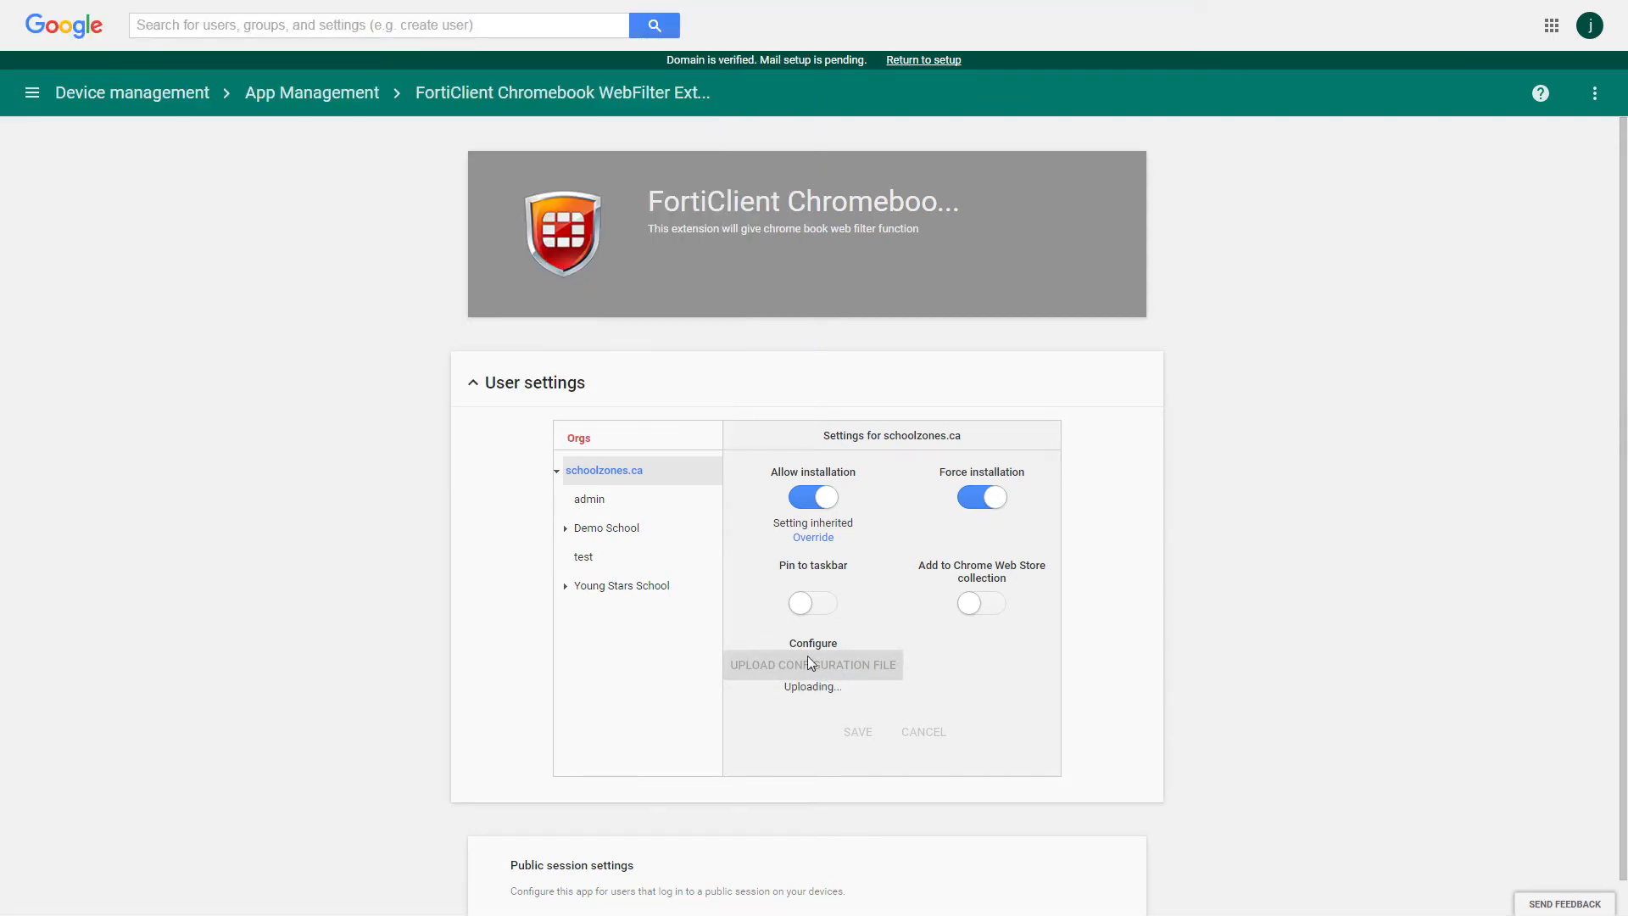
left_click(858, 702)
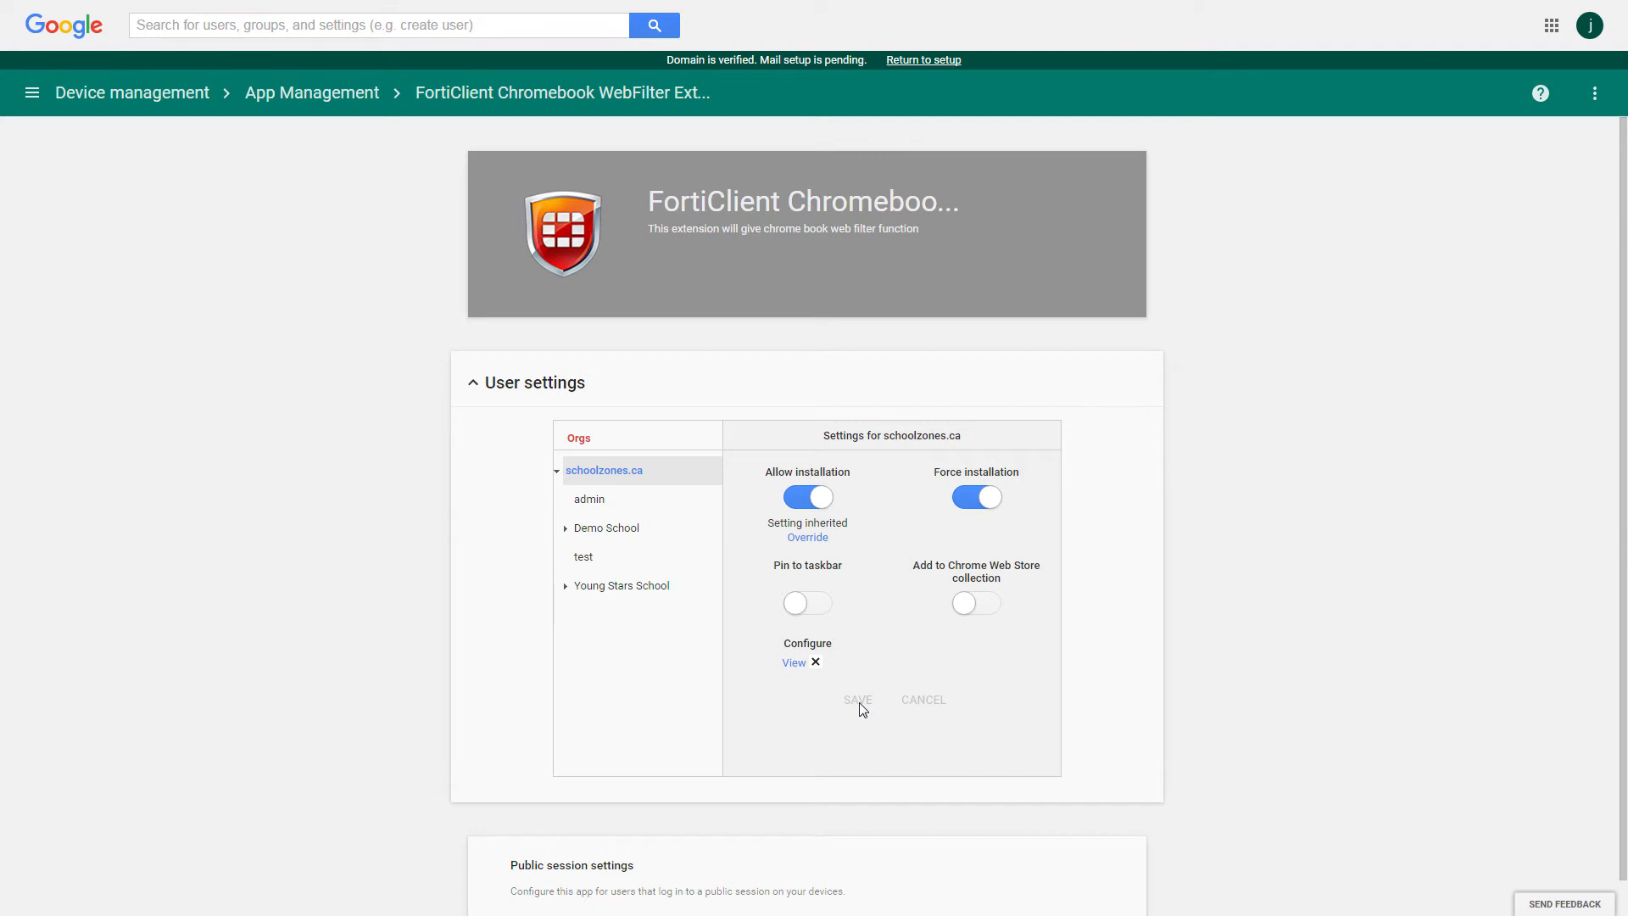
left_click(796, 663)
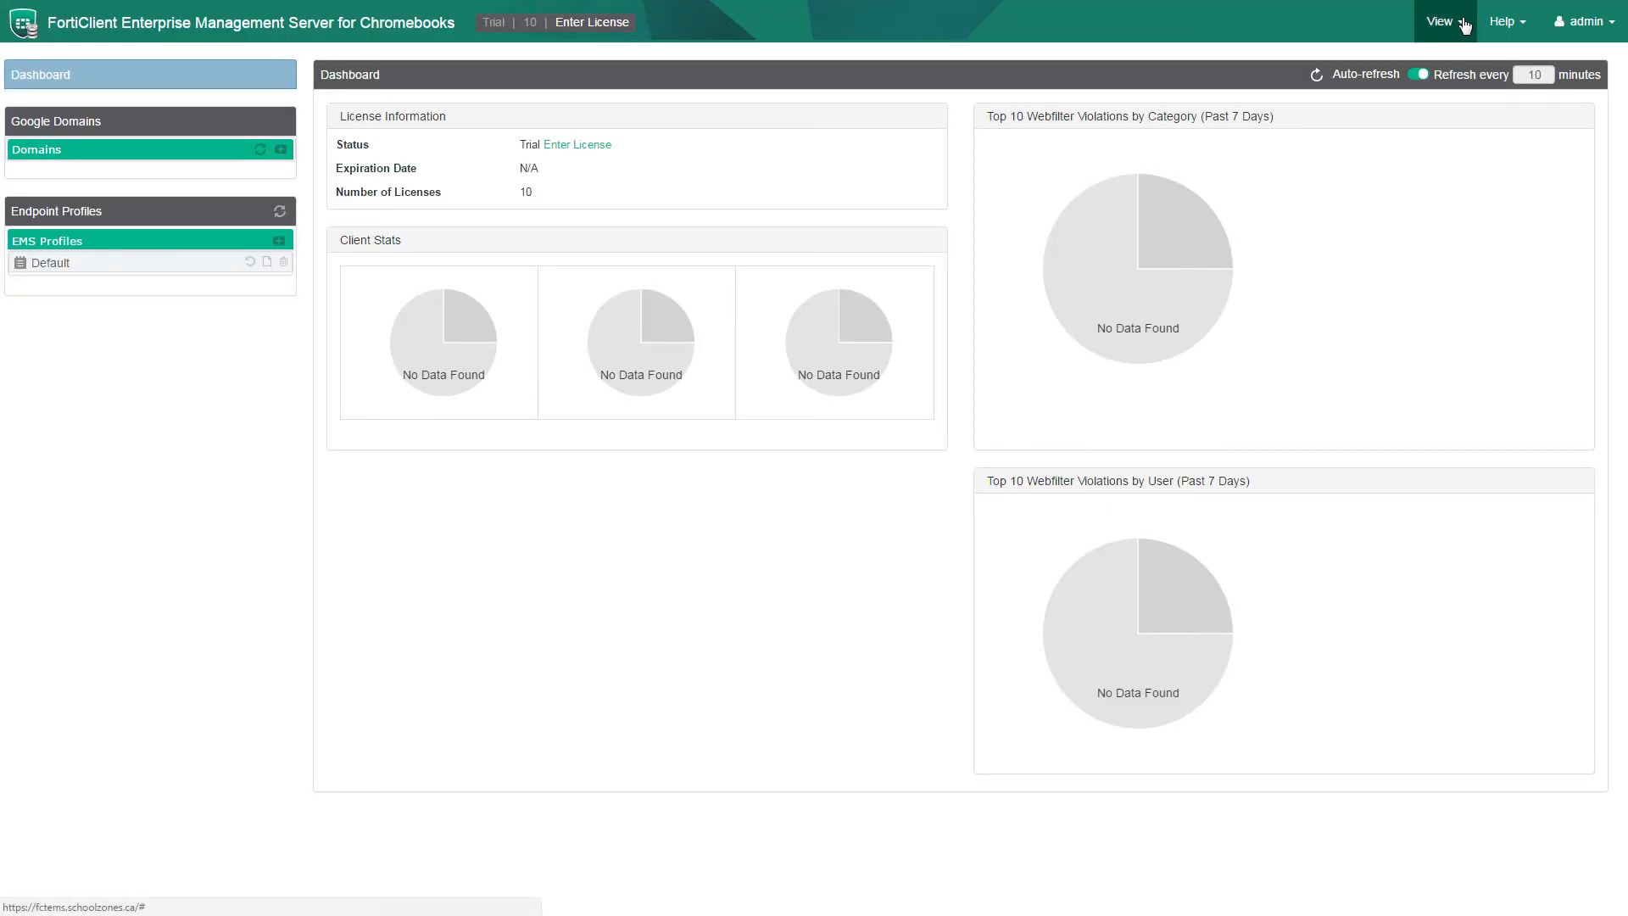
In EMS for Chromebook settings, load emsadmin.pfx with its password, test it, and save.
left_click(1465, 25)
left_click(1386, 165)
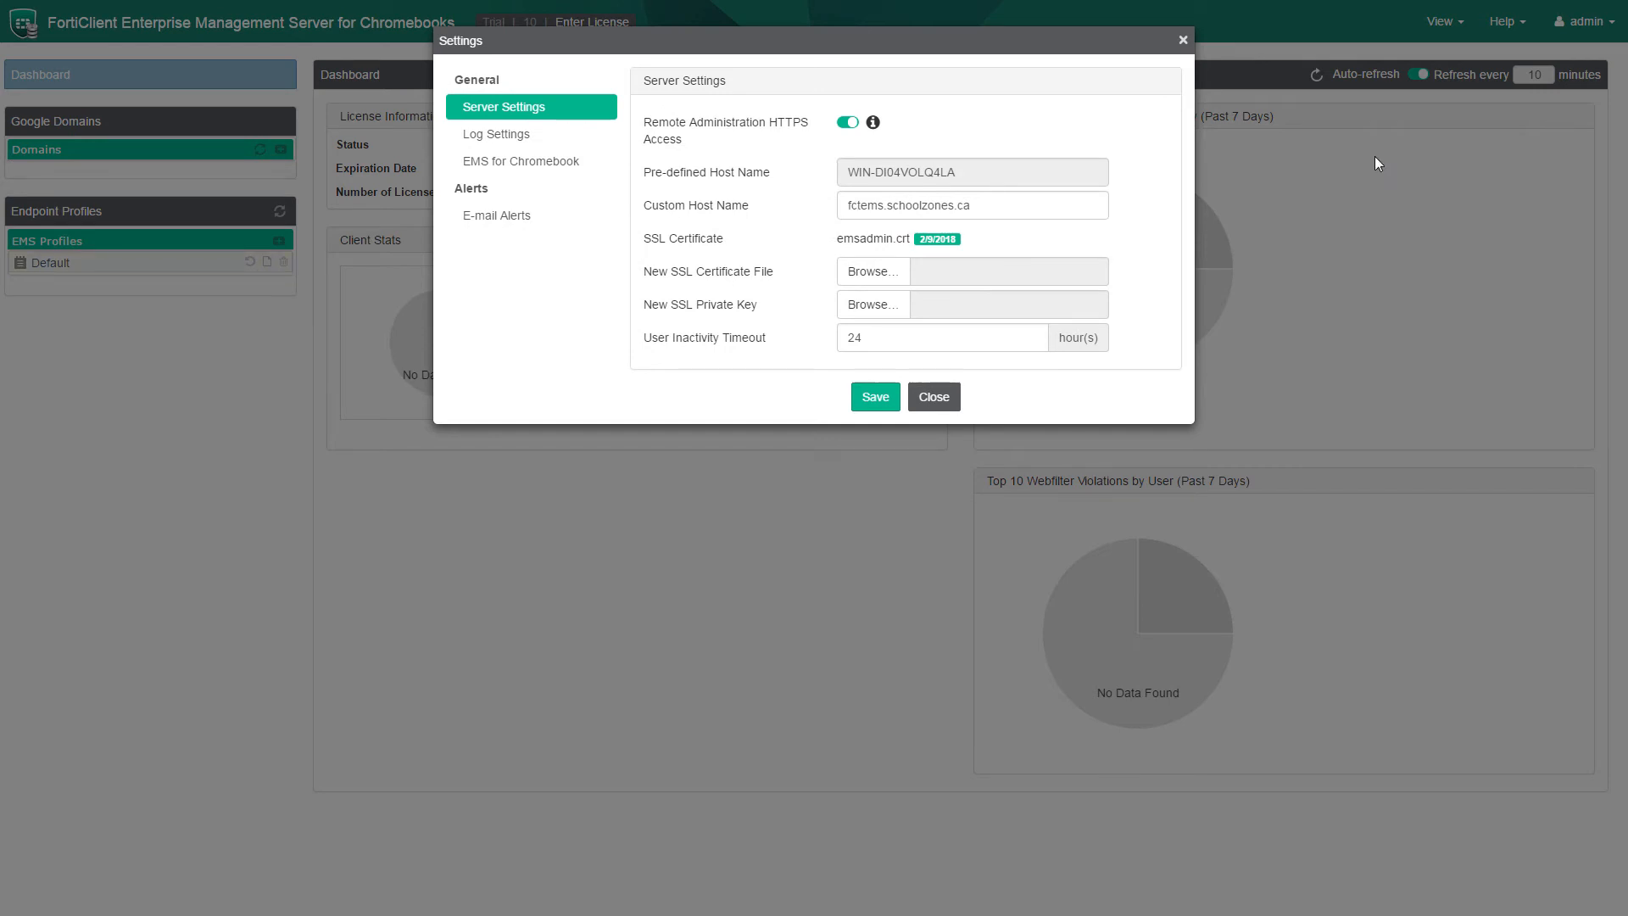
left_click(560, 161)
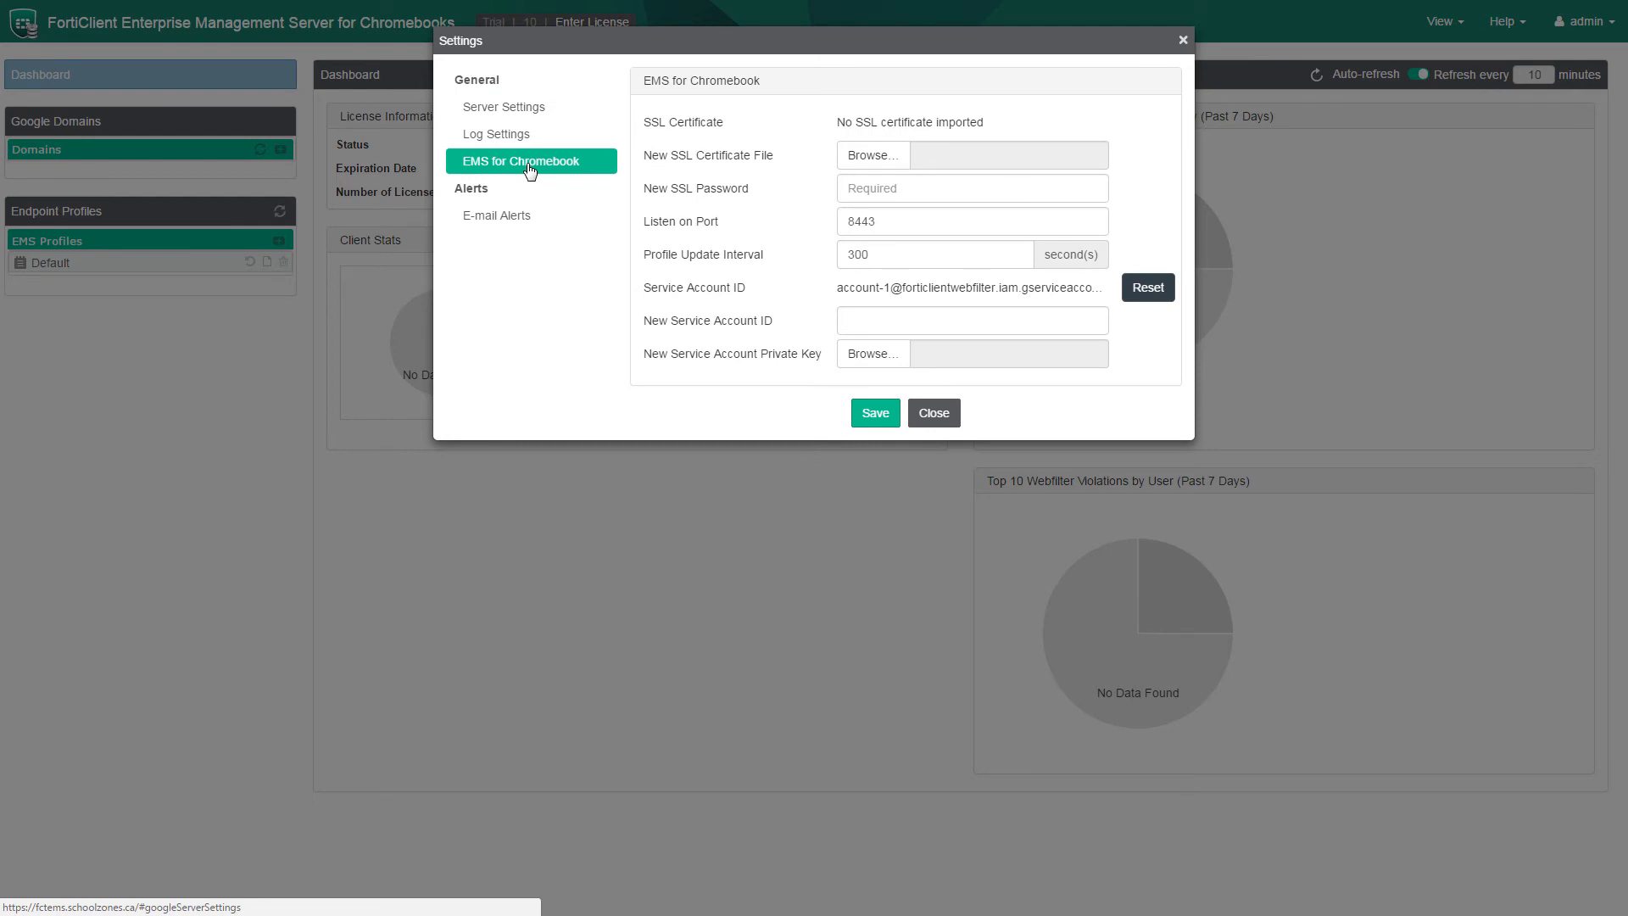
left_click(878, 161)
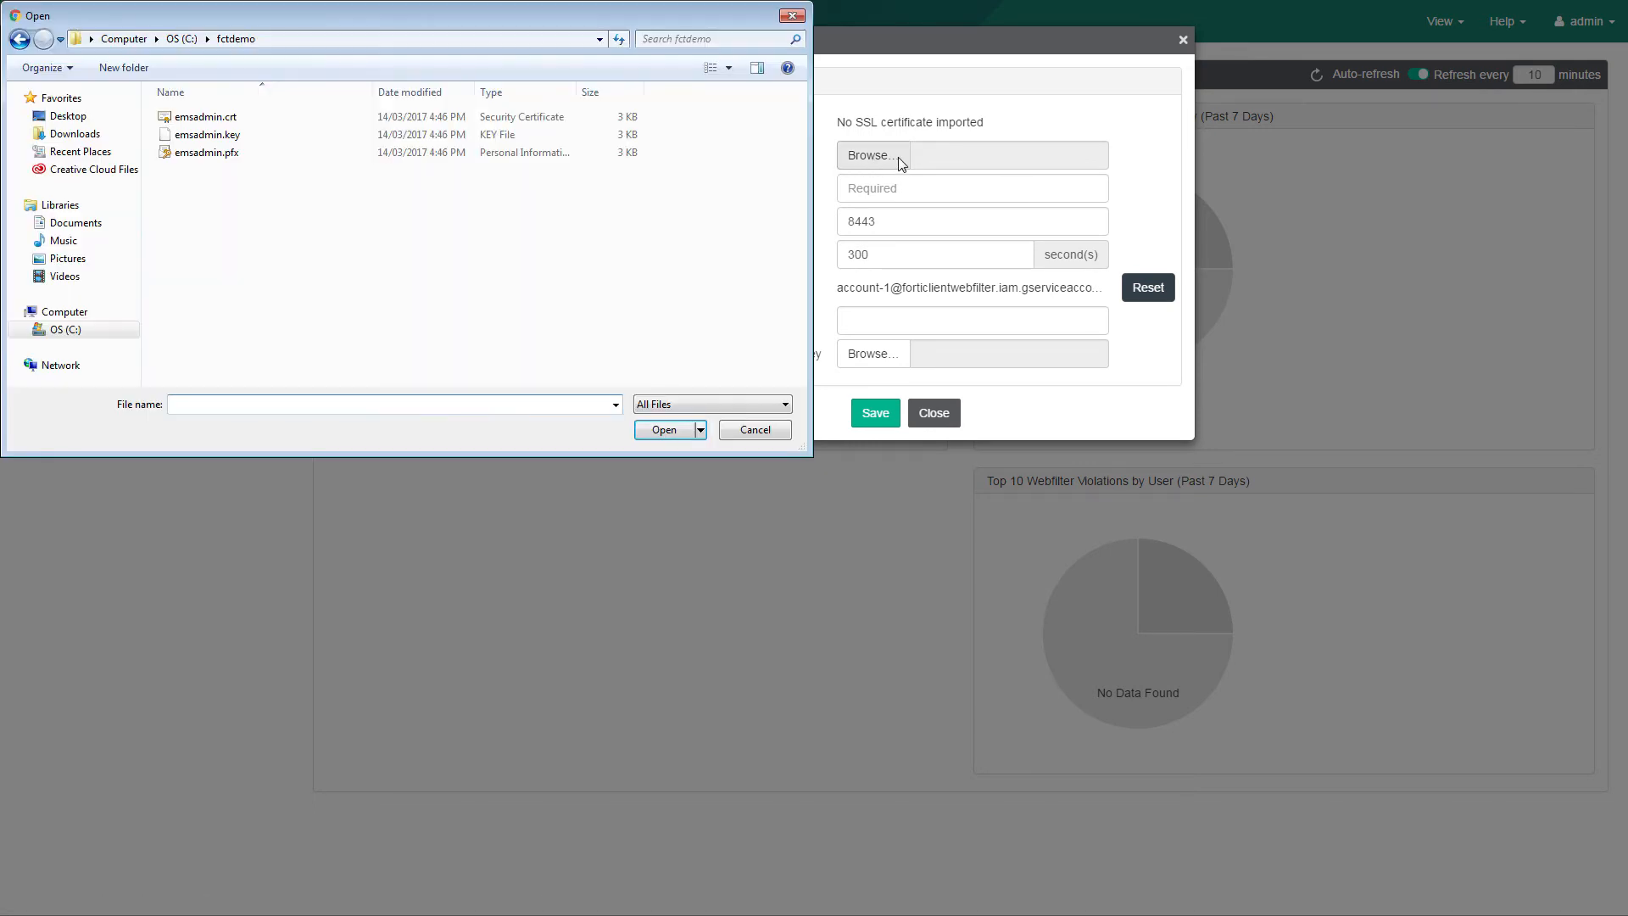
double_click(218, 154)
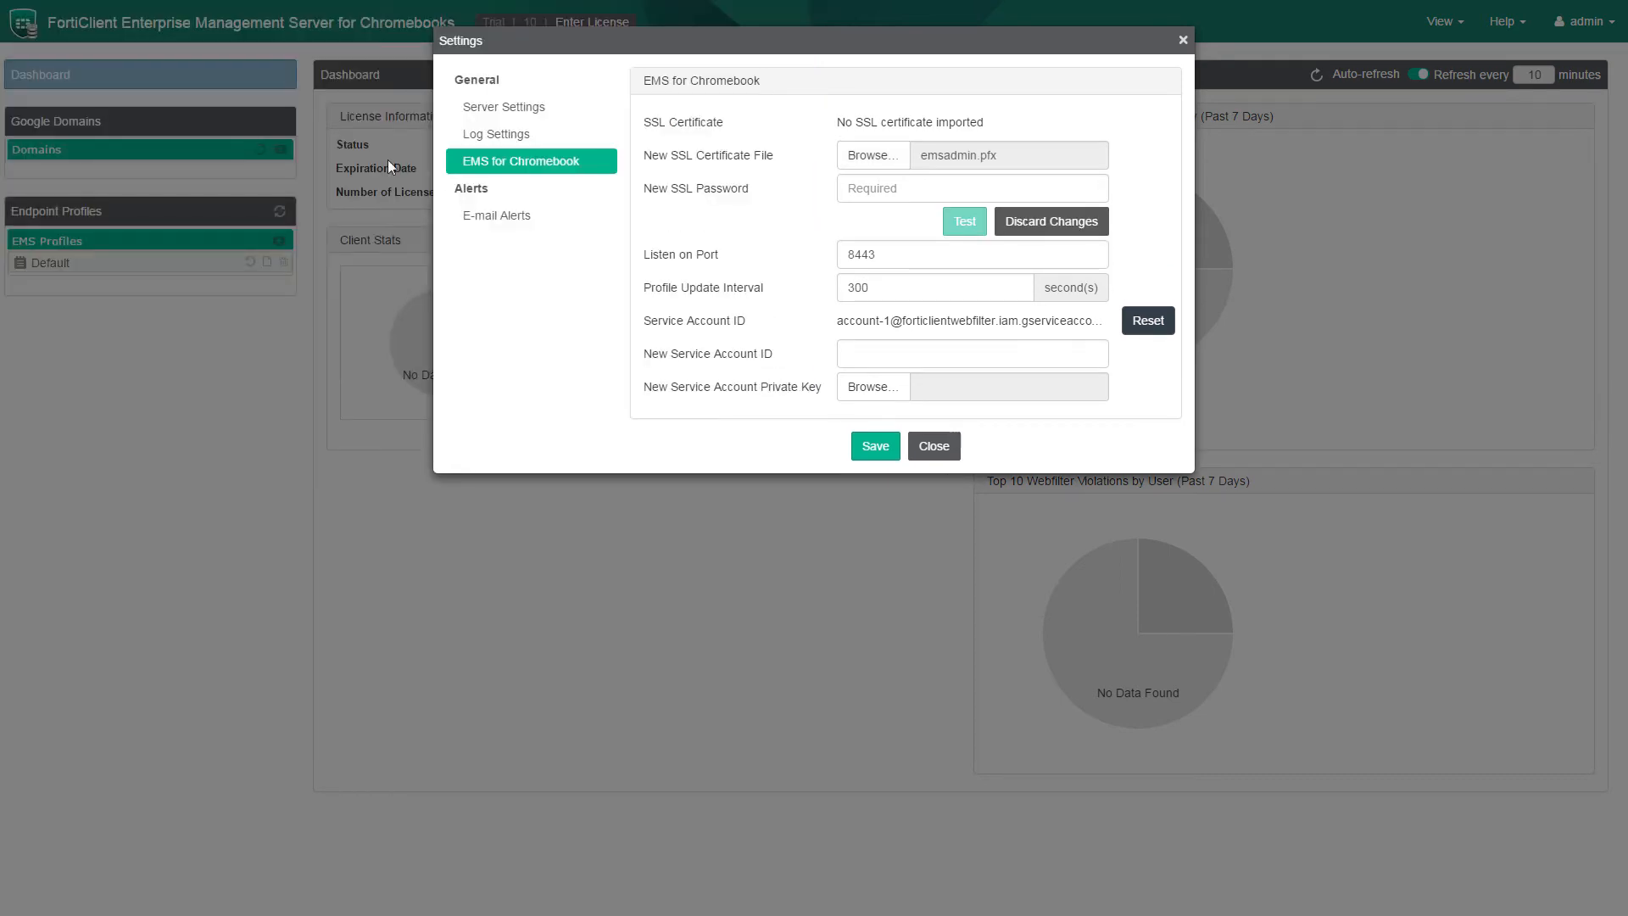
left_click(882, 189)
type("********")
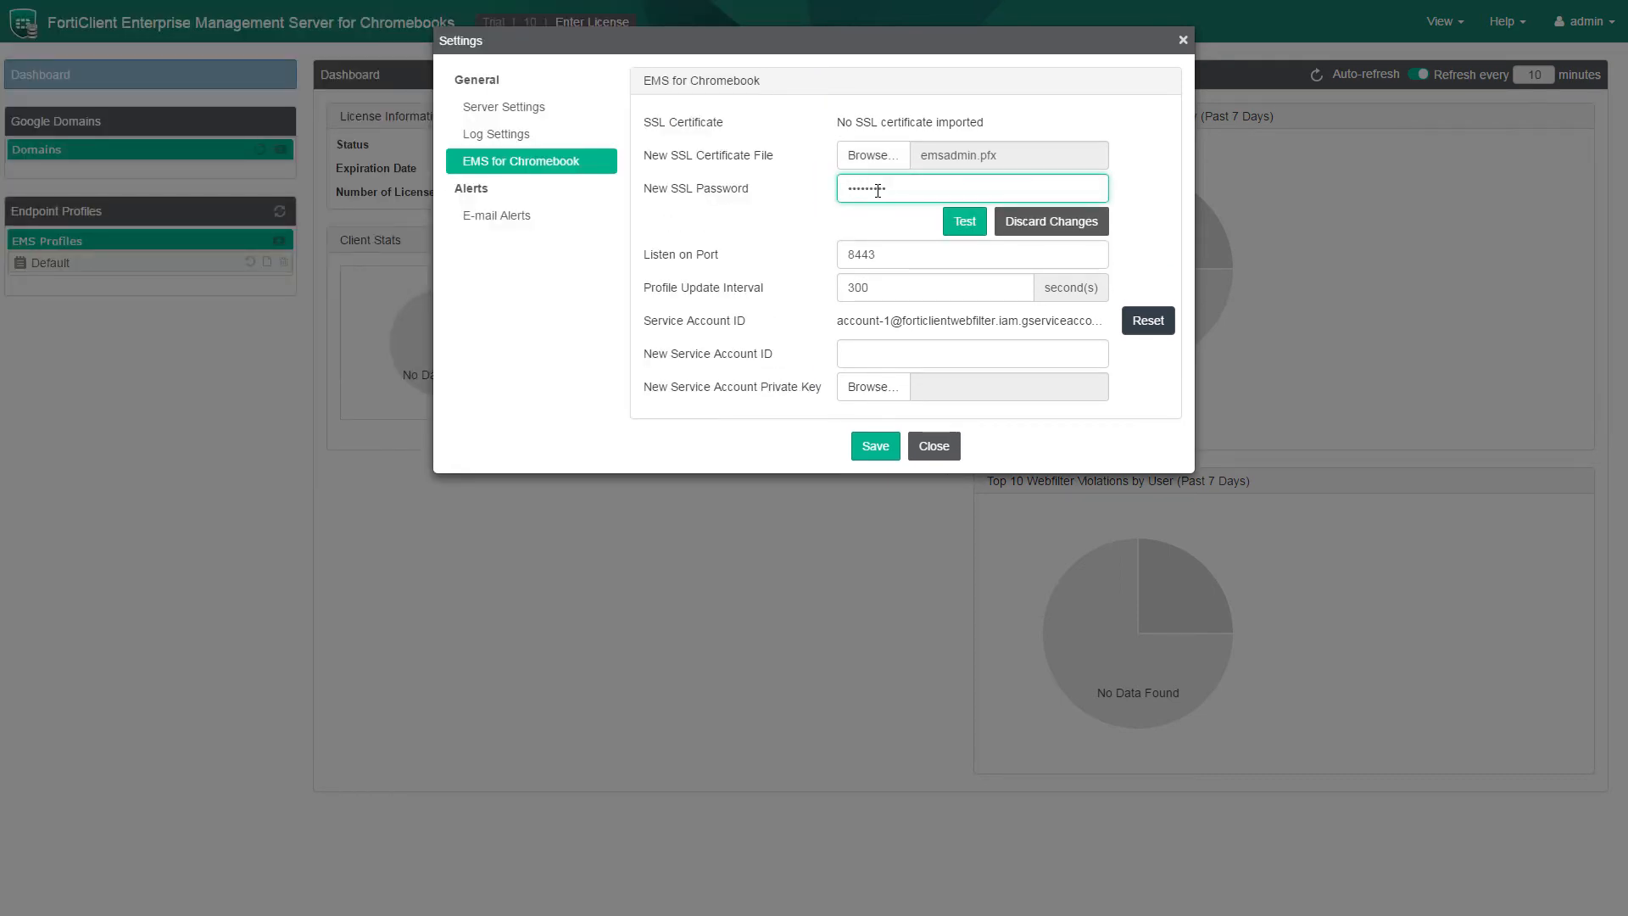
left_click(965, 227)
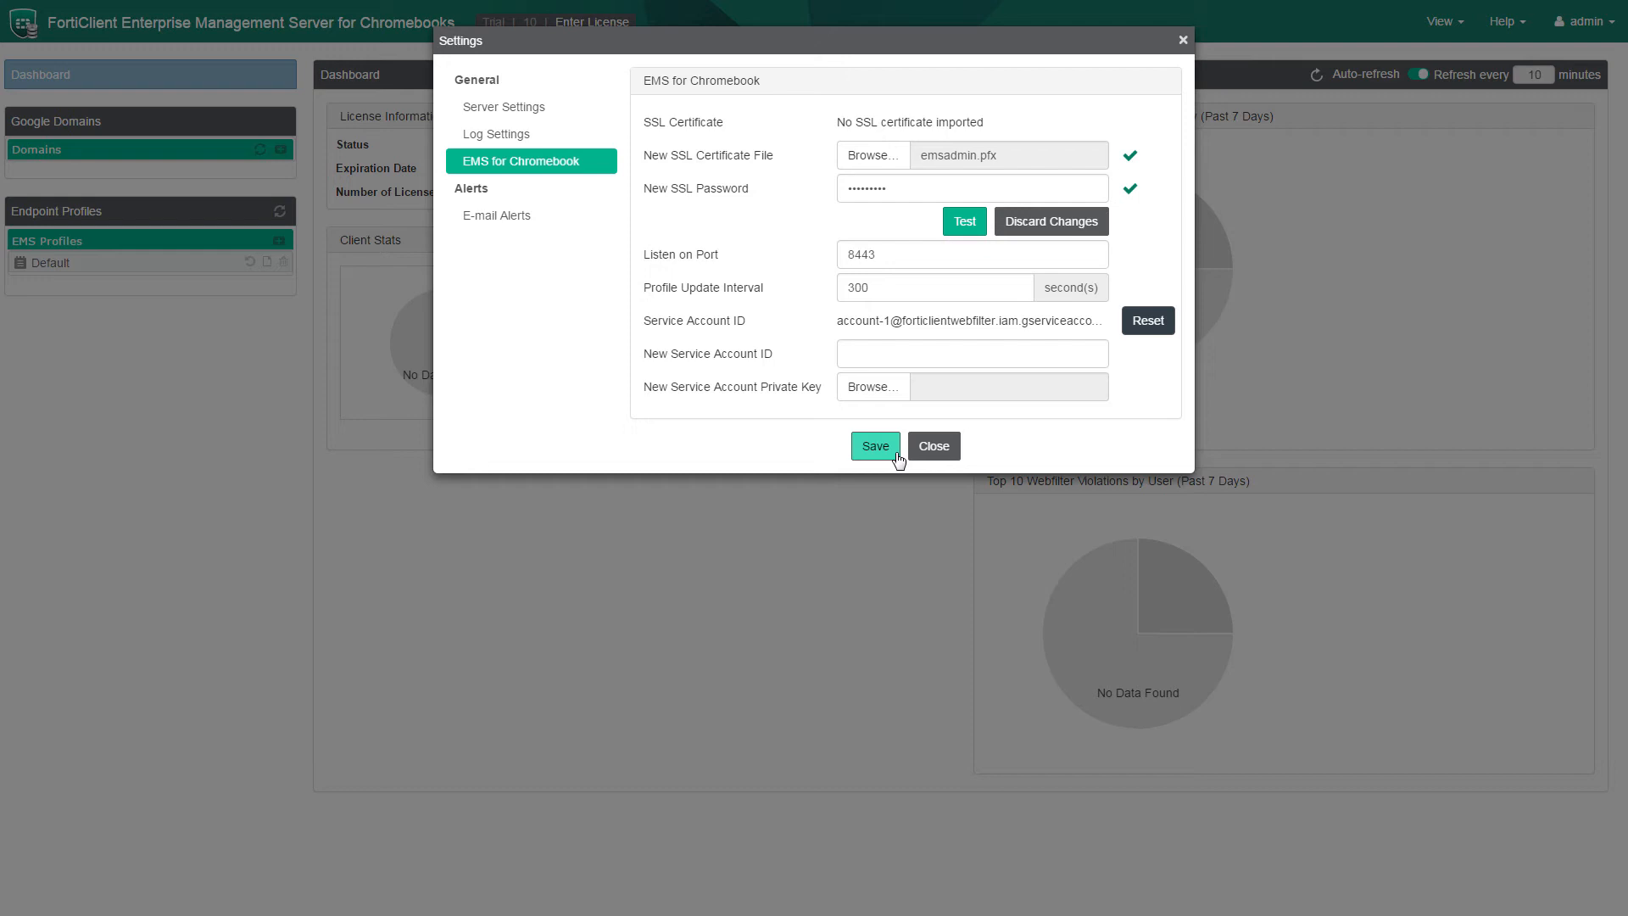
left_click(870, 459)
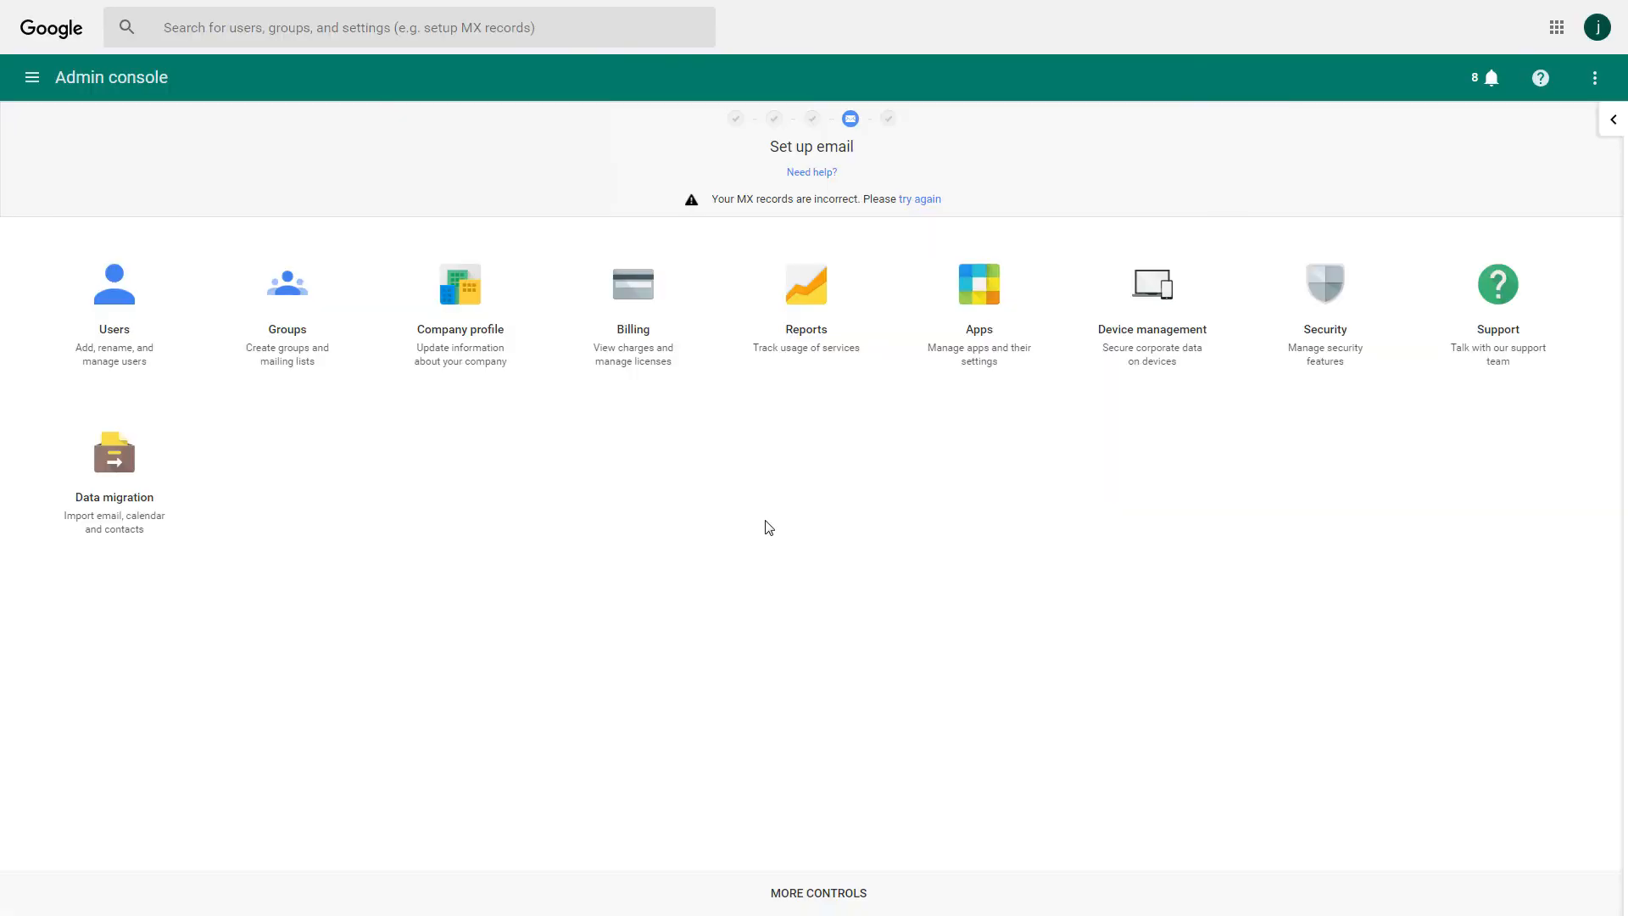
Go to Security > Advanced settings > Manage API client access.
left_click(1314, 350)
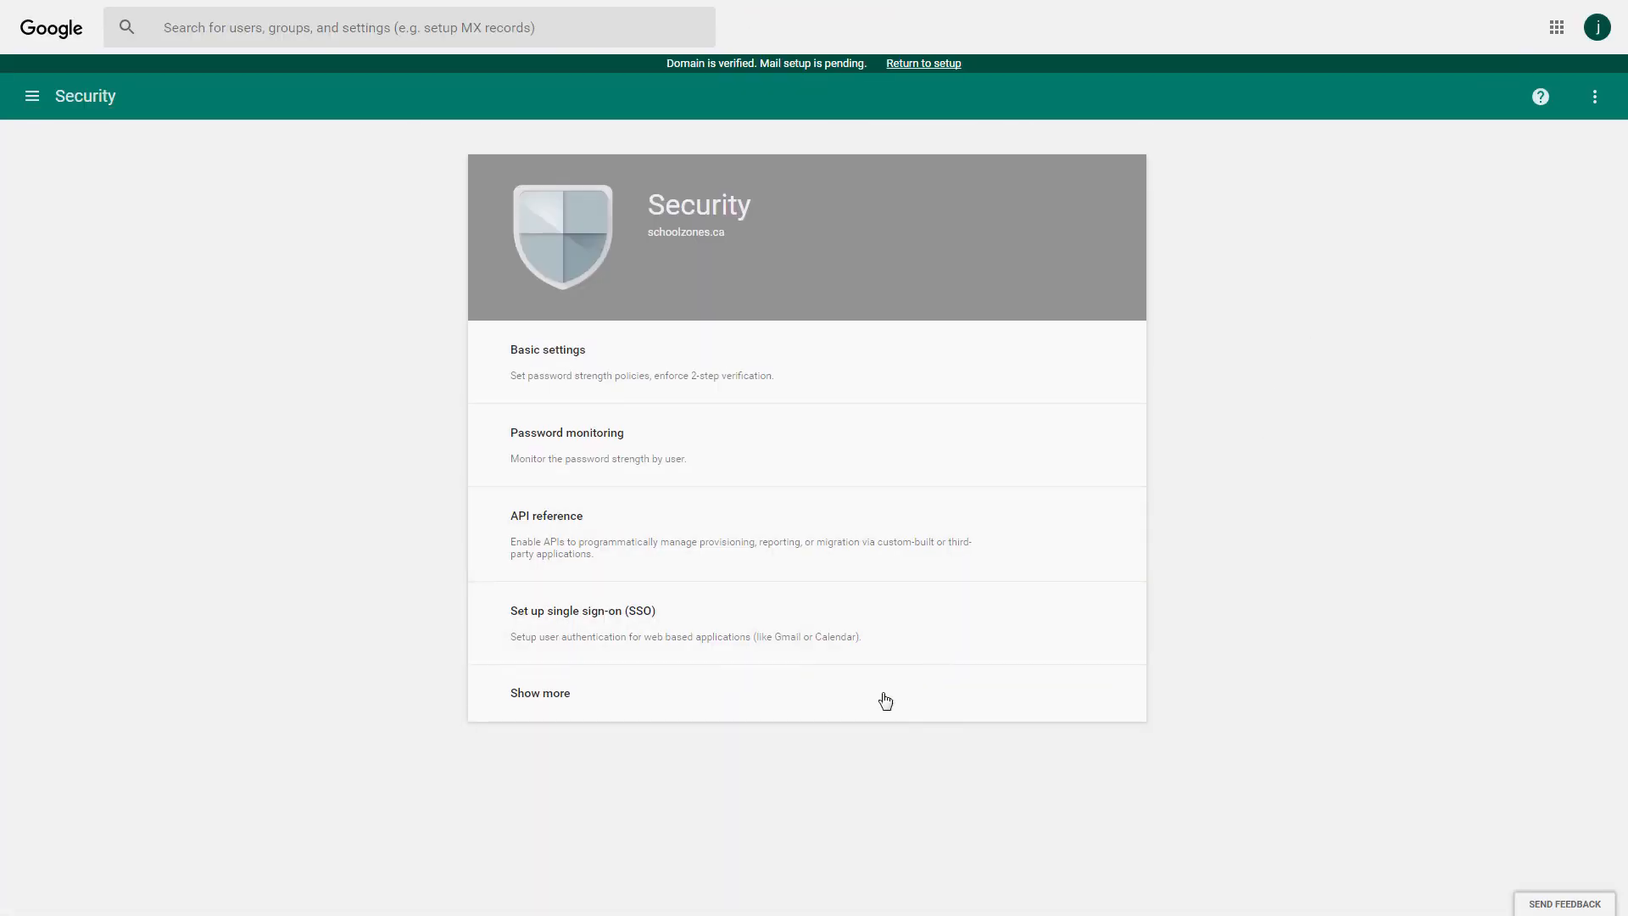
left_click(852, 703)
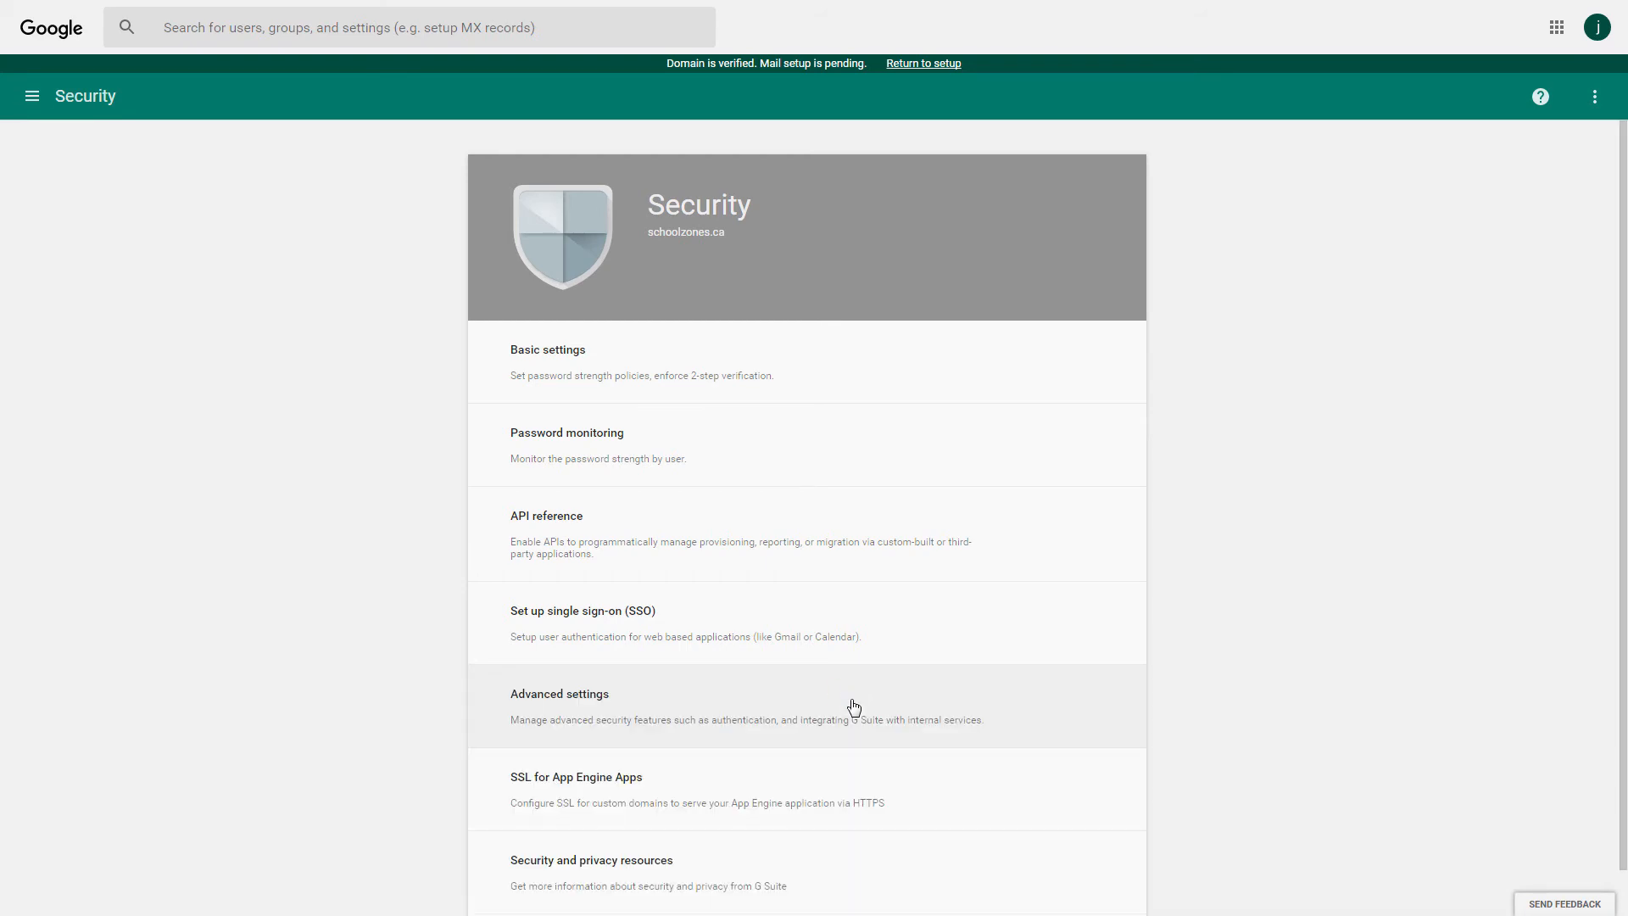
left_click(854, 706)
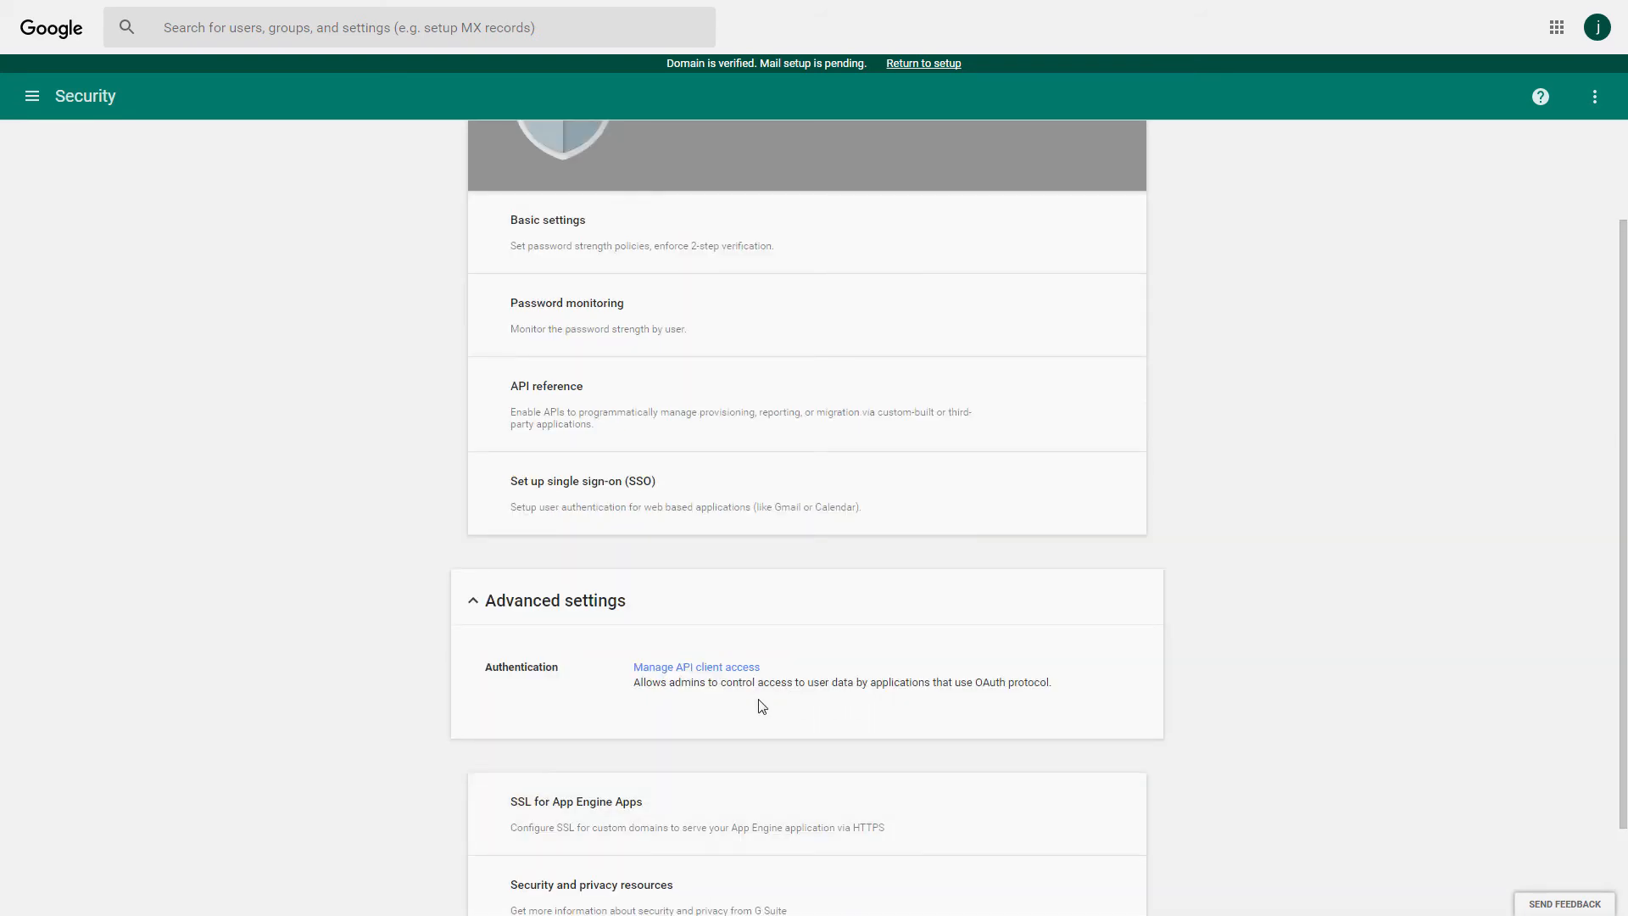
left_click(702, 670)
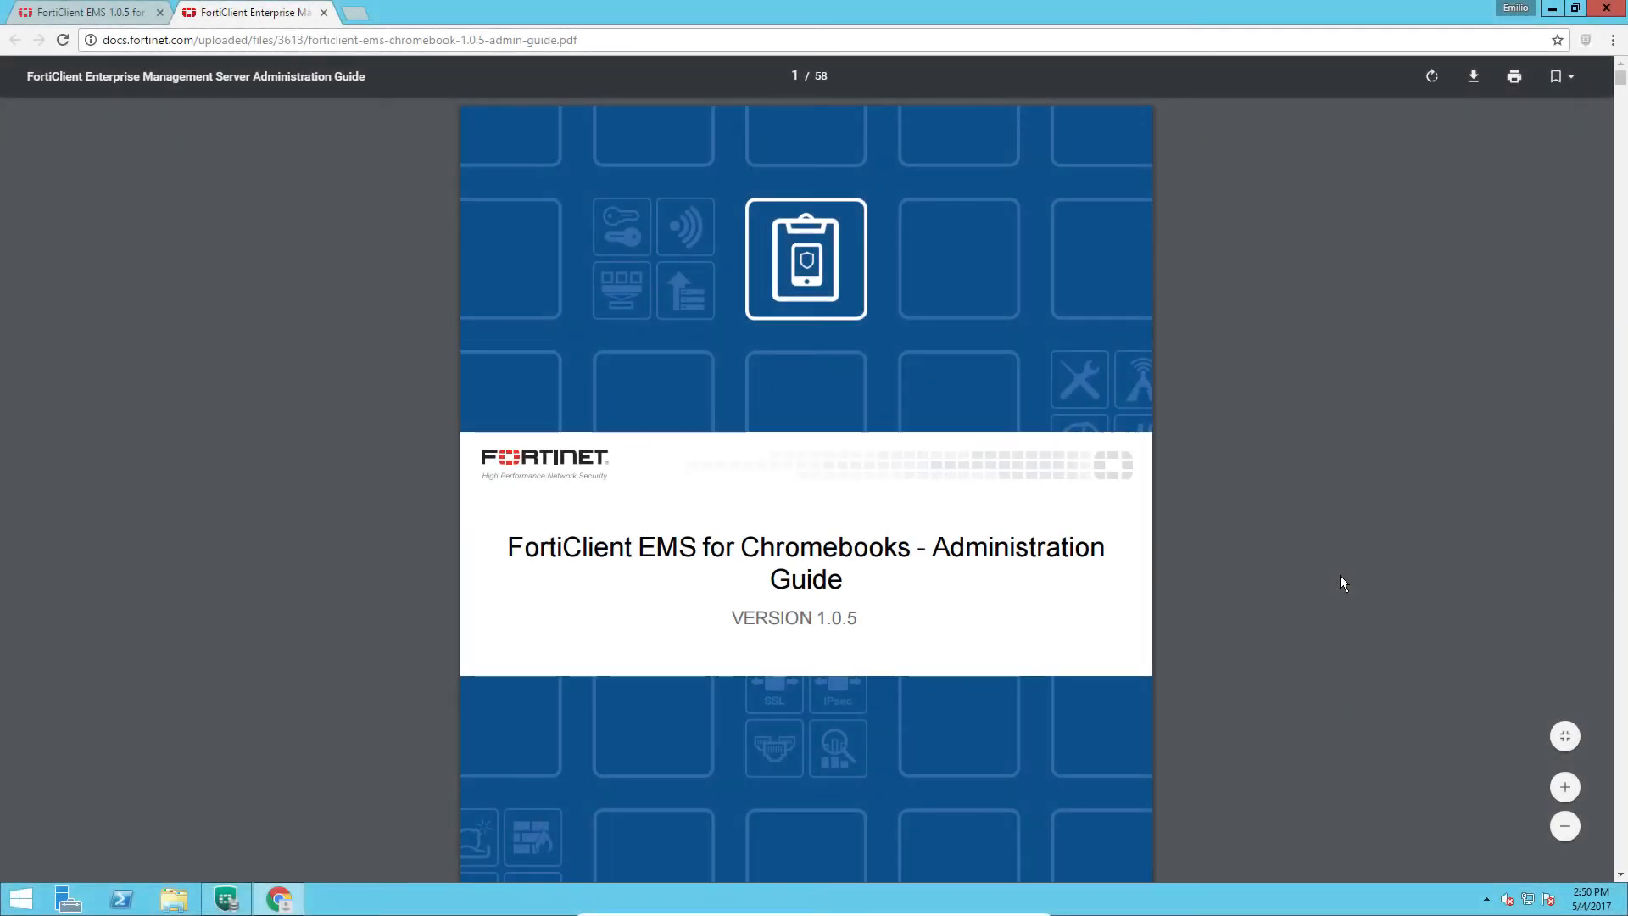
Copy the guide's default service account Client ID into Client Name, then select the API scope URLs.
scroll(1341, 576, "down", 15)
scroll(1340, 576, "down", 6)
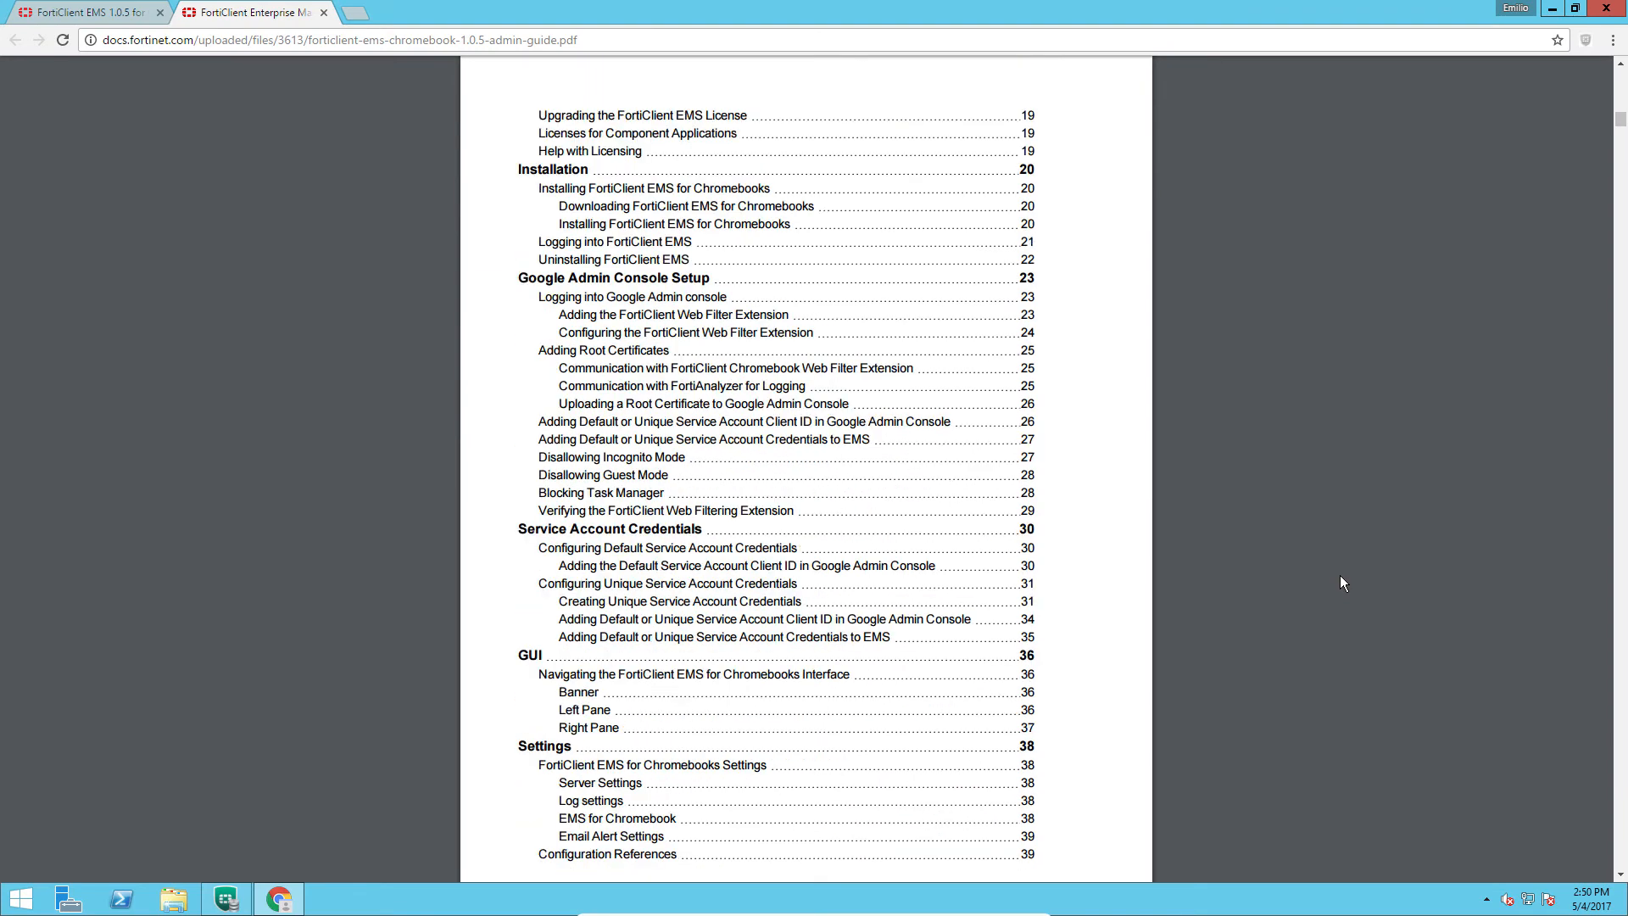
left_click(763, 556)
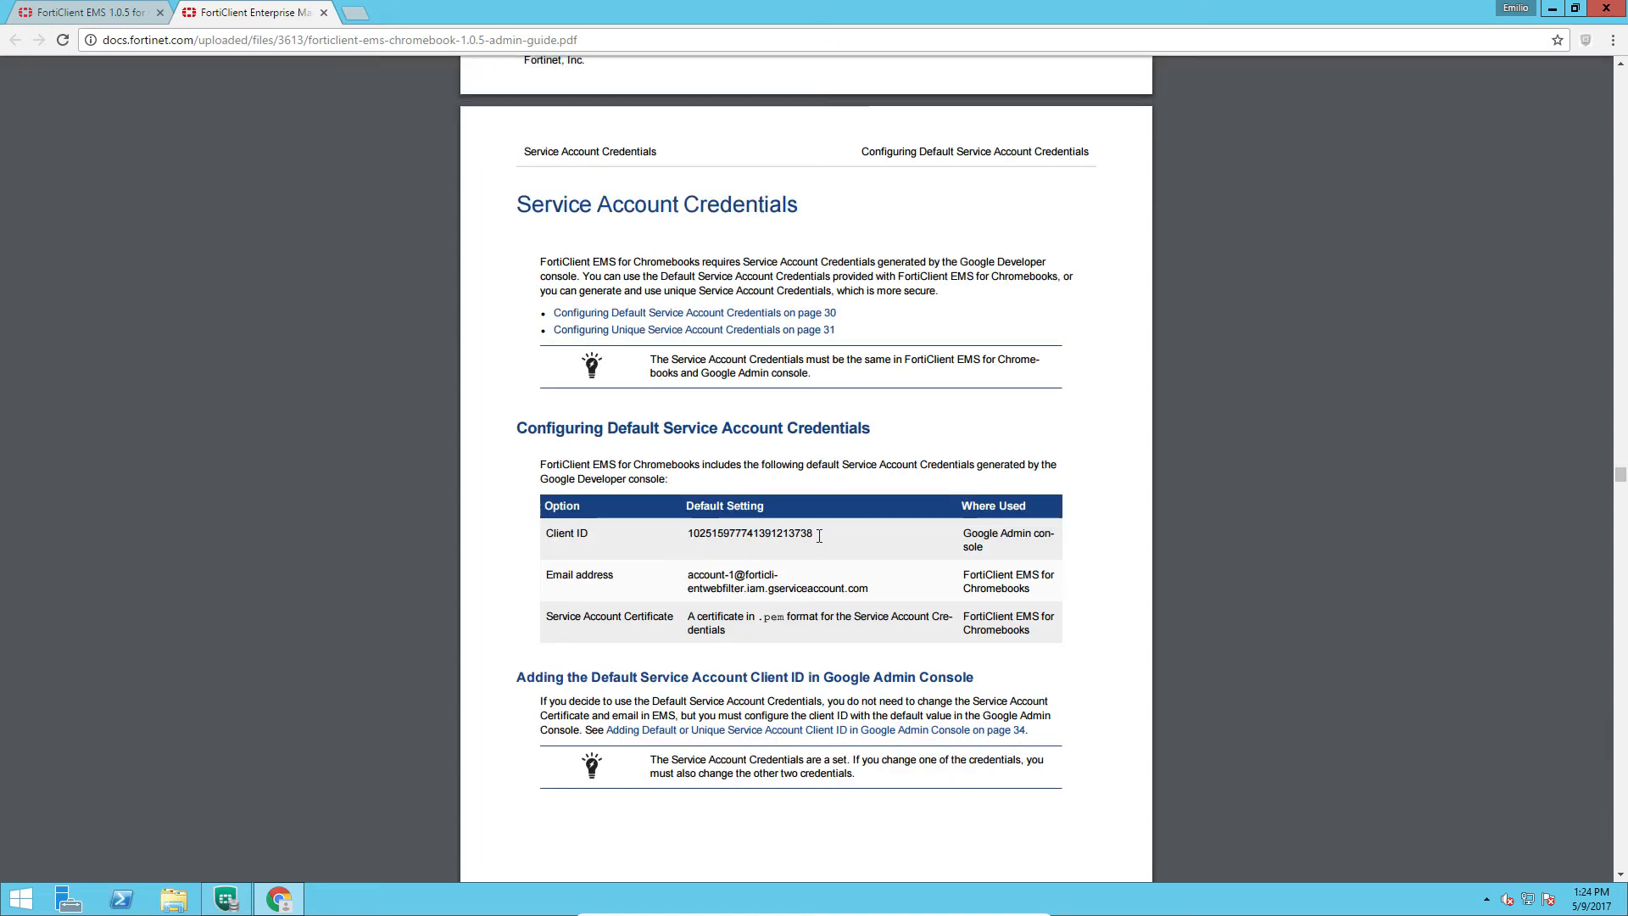
left_click_drag(814, 534, 685, 541)
key("ctrl+c")
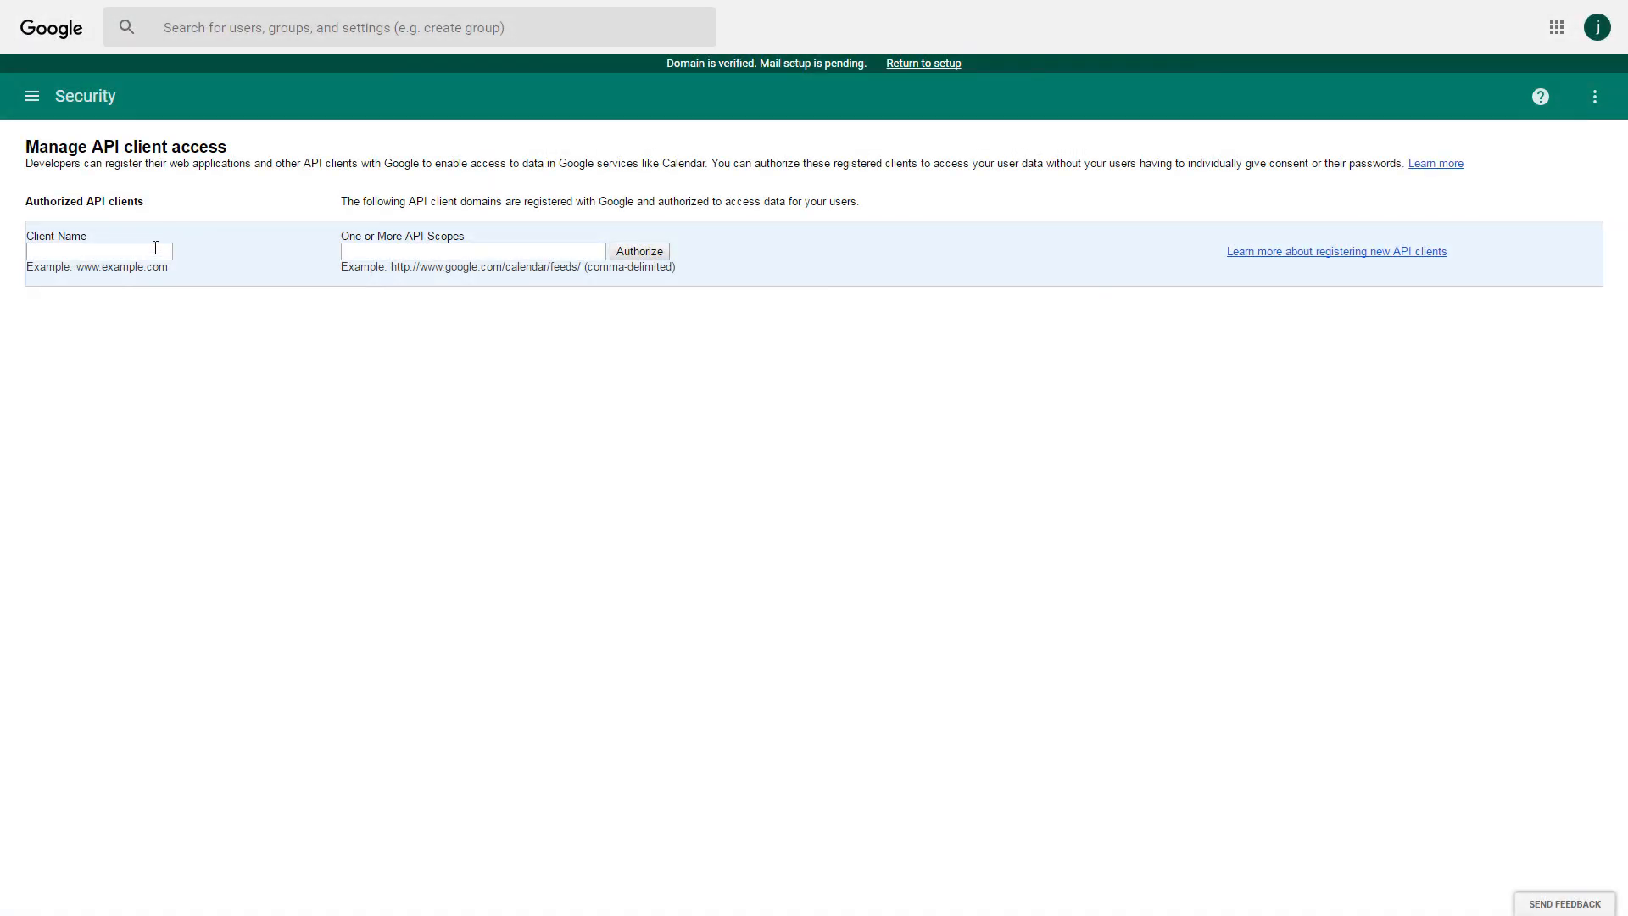
left_click(155, 252)
key("ctrl+v")
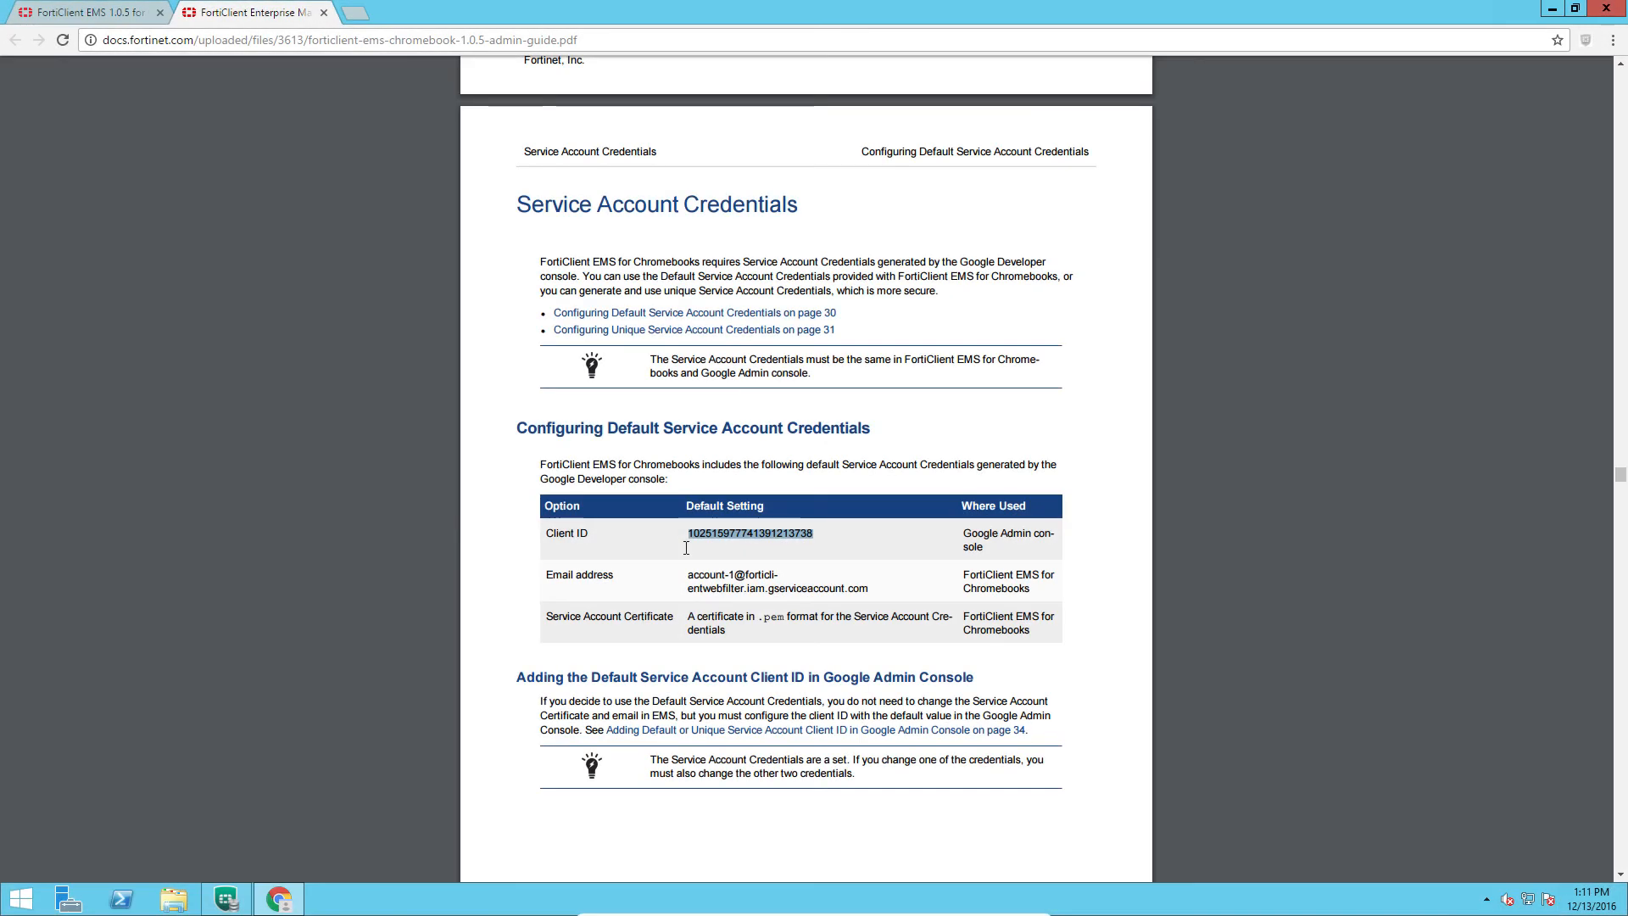
scroll(686, 547, "down", 20)
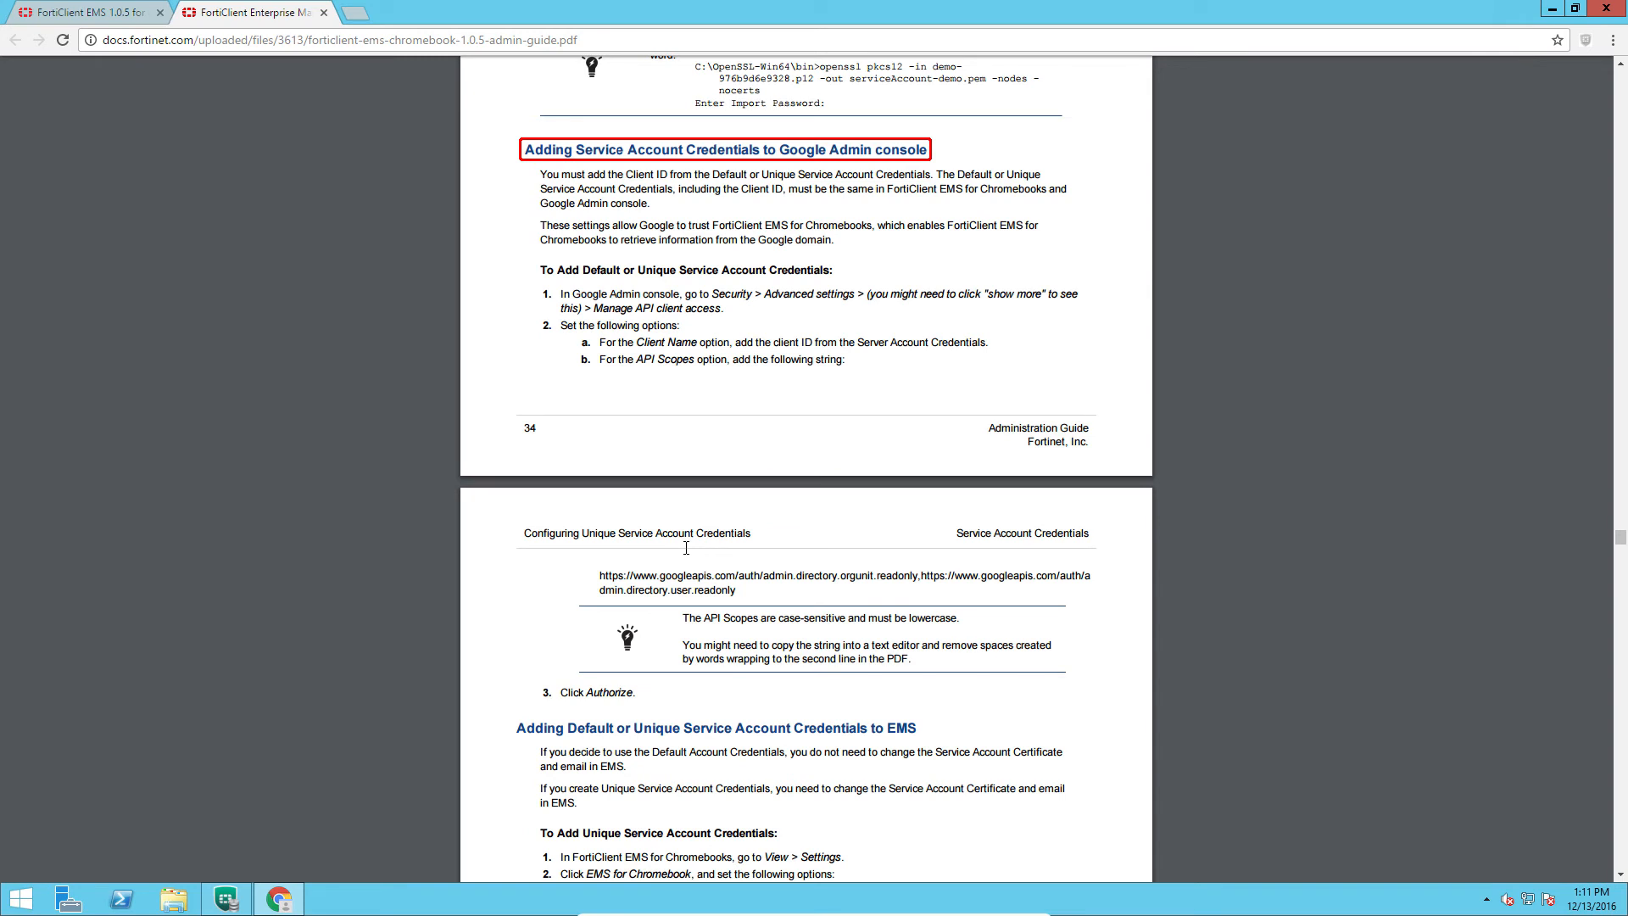
left_click_drag(742, 590, 588, 584)
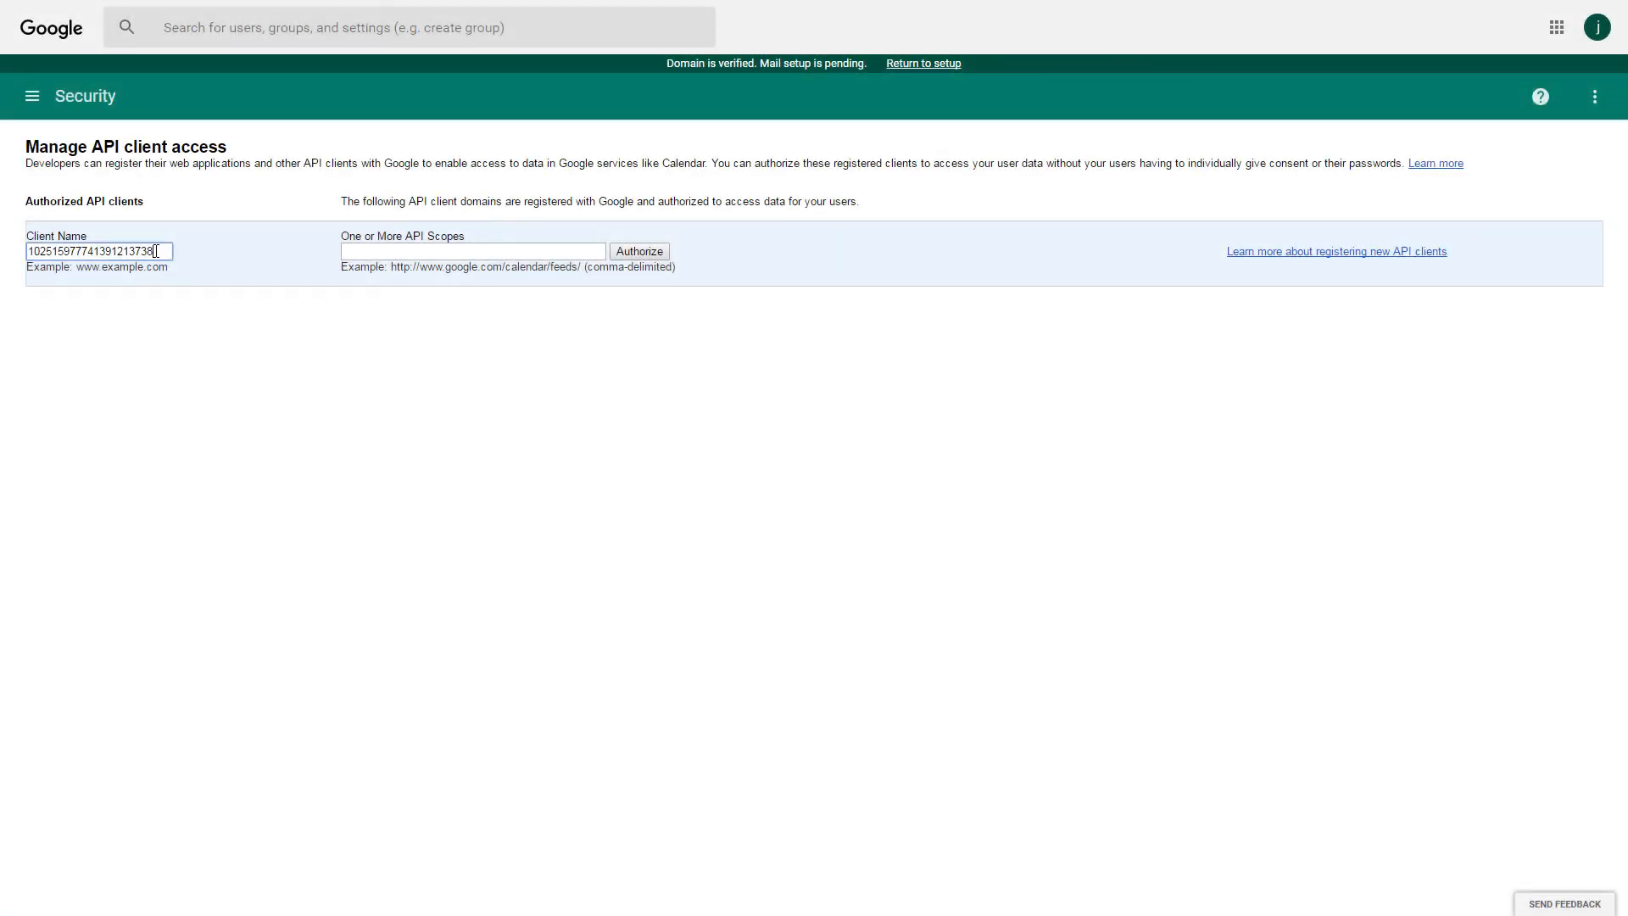
Paste the read-only directory API scope URLs and authorize the default Client ID.
left_click(371, 252)
key("ctrl+v")
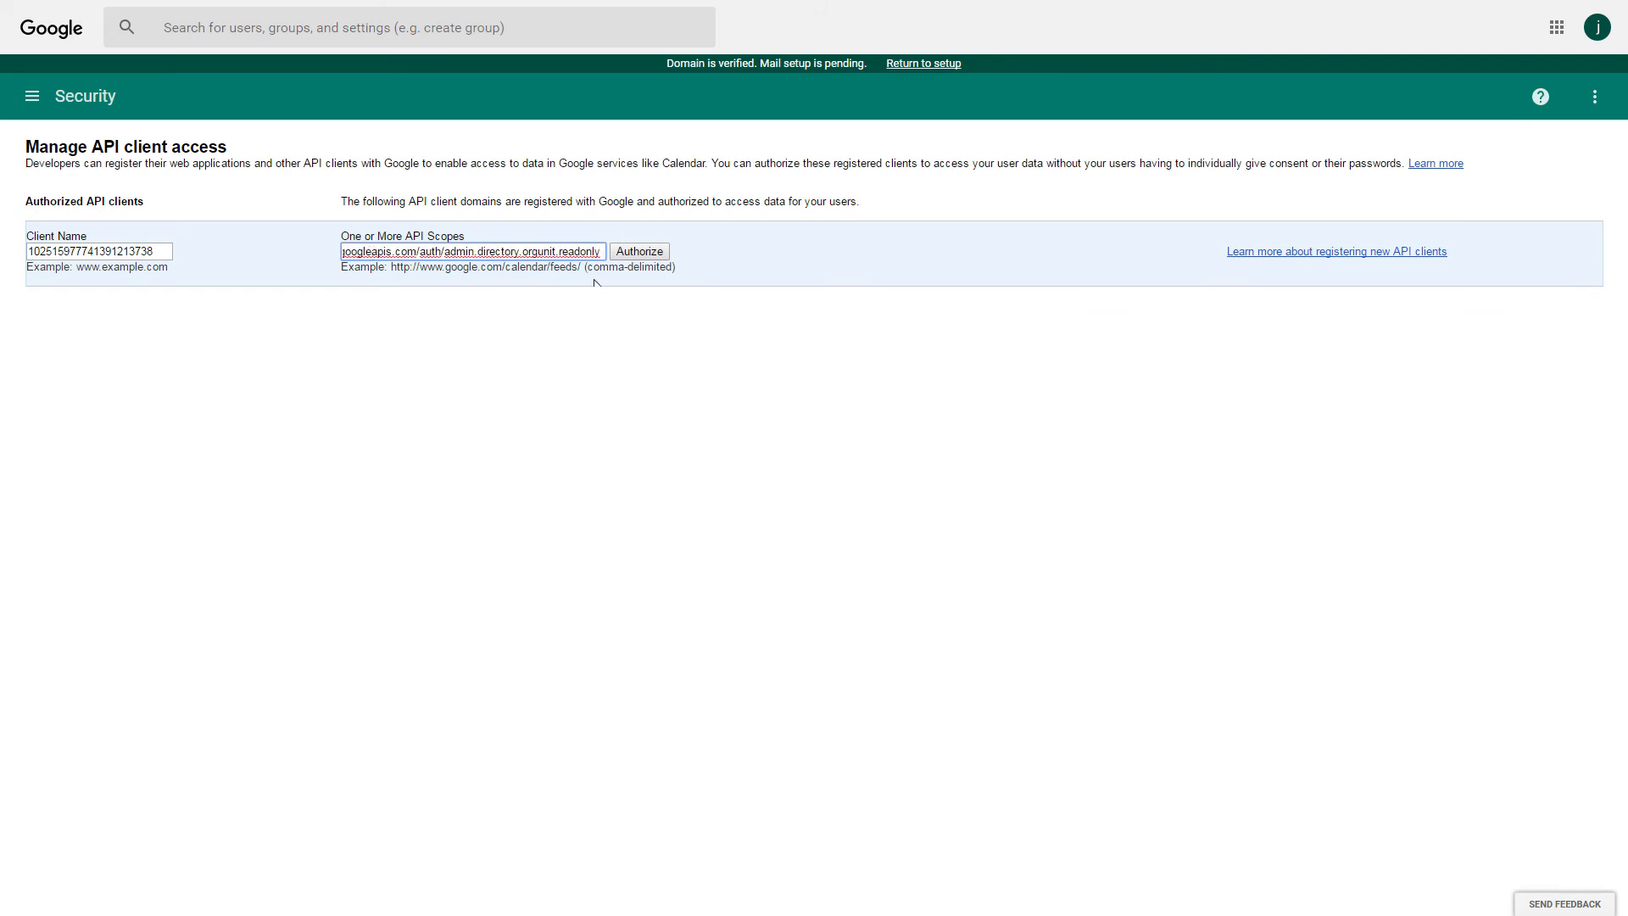
left_click(647, 257)
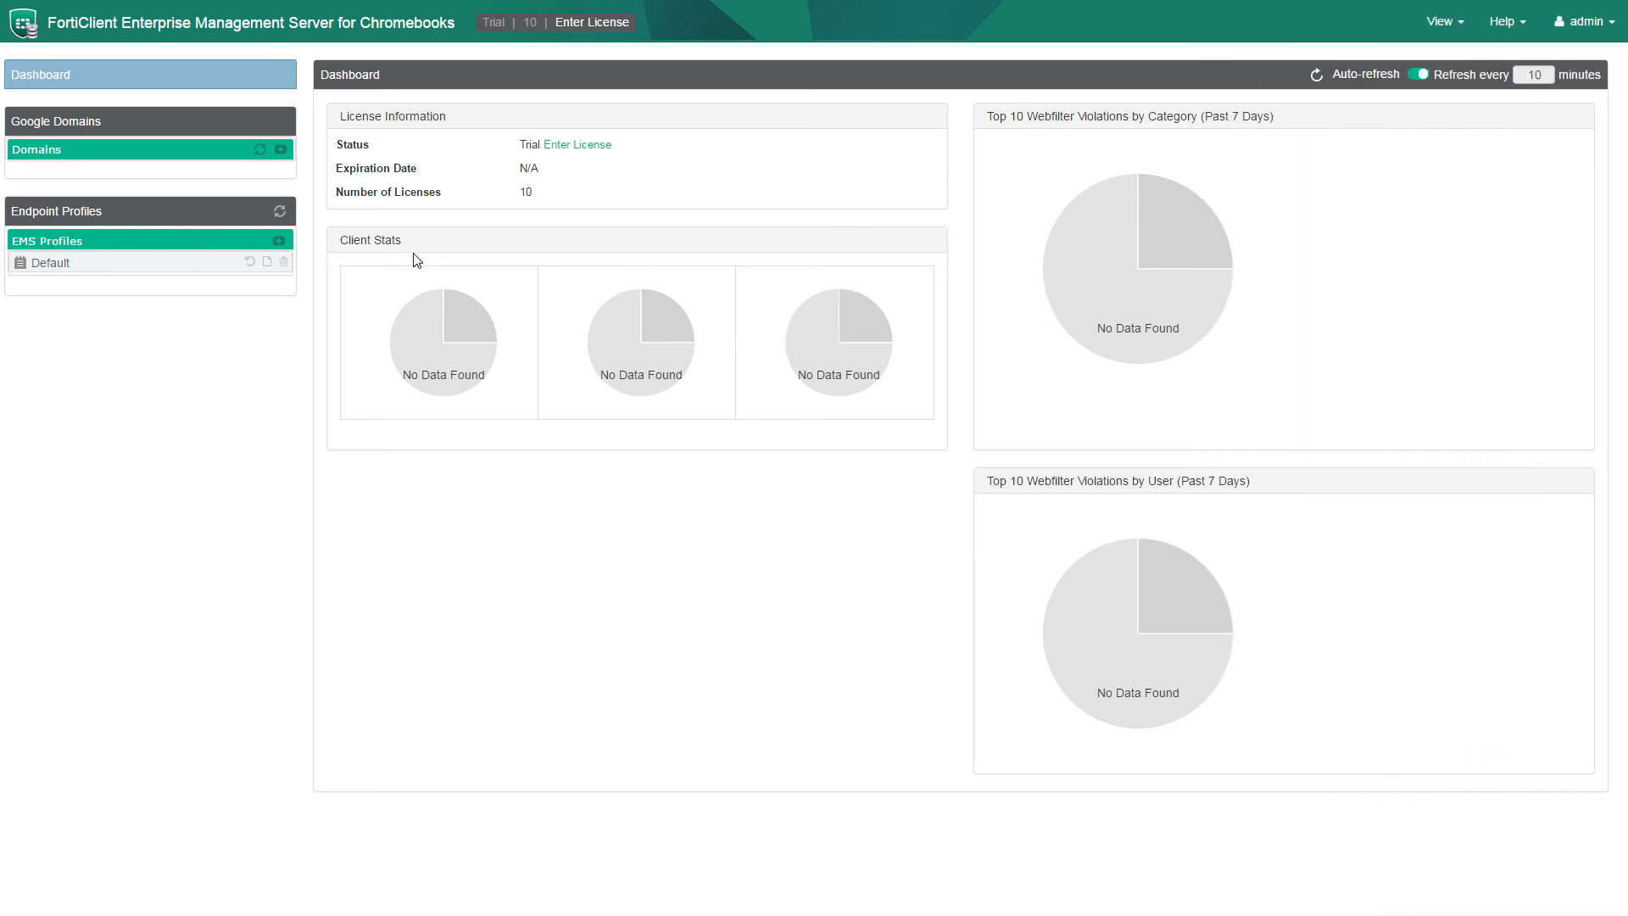
Add the schoolzones.ca domain with the domain admin's e-mail and list its 25 users.
left_click(281, 150)
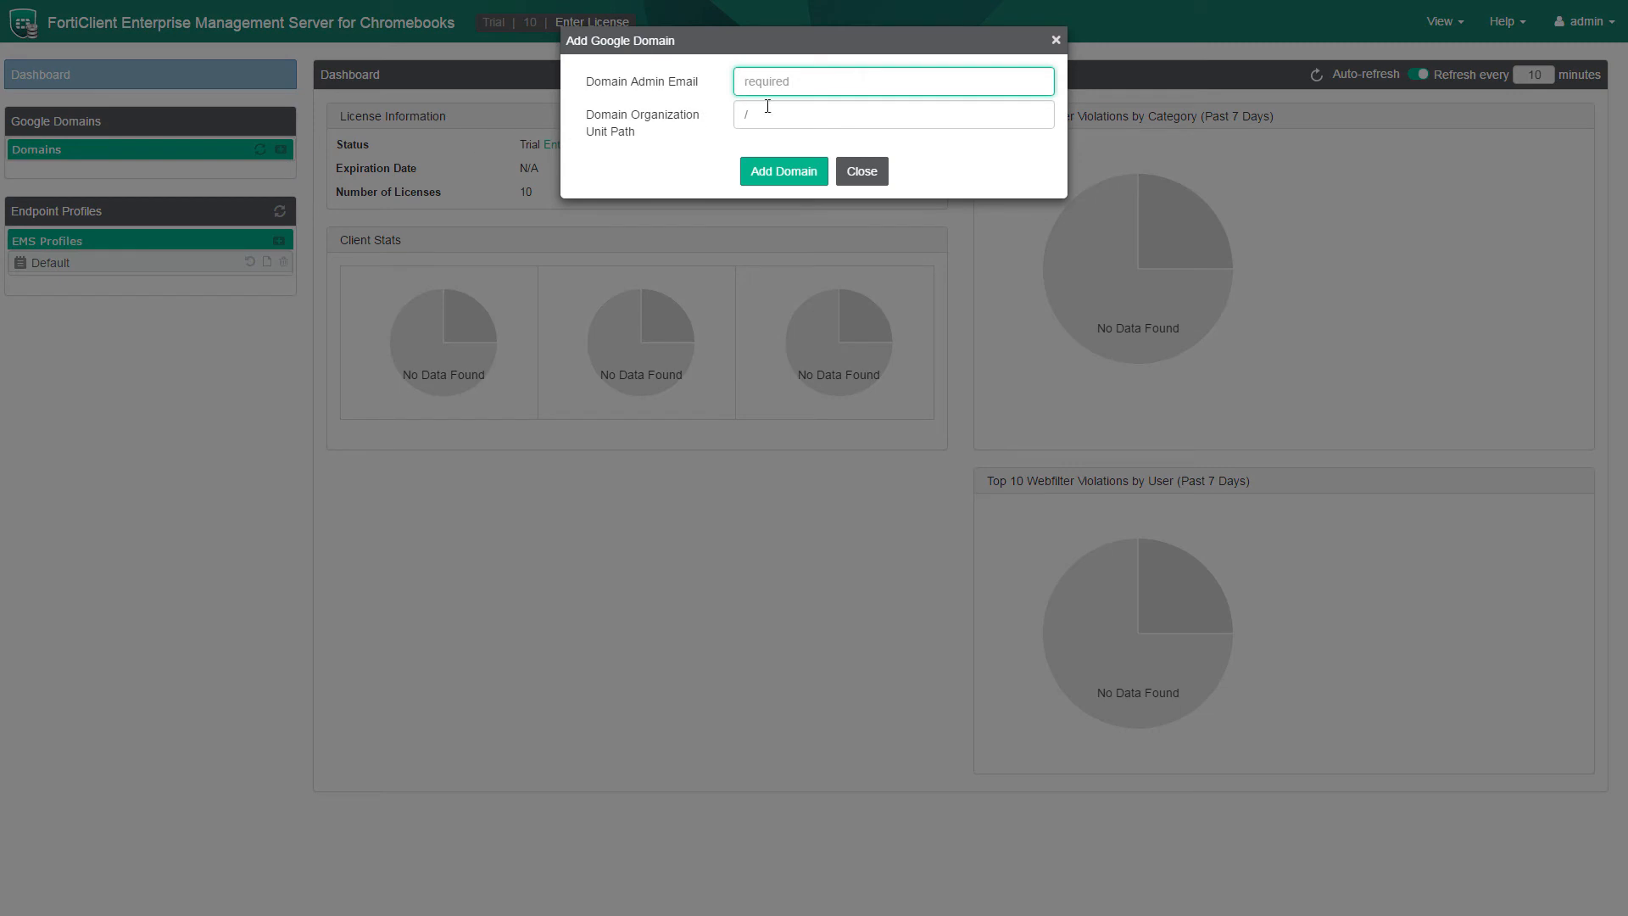
left_click(789, 173)
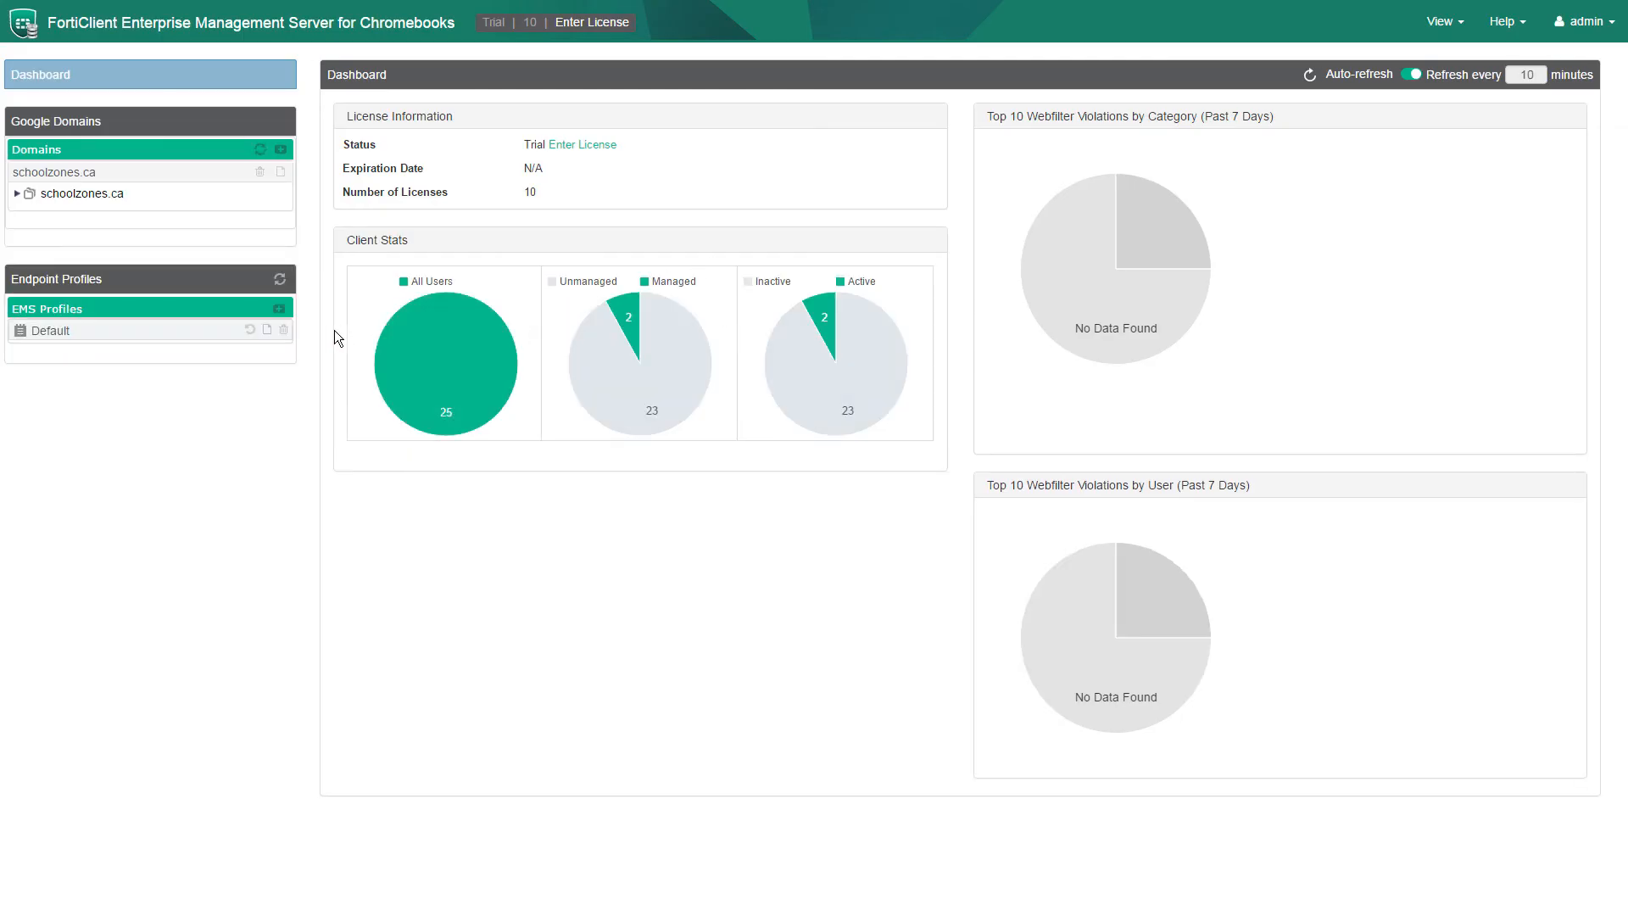
left_click(51, 201)
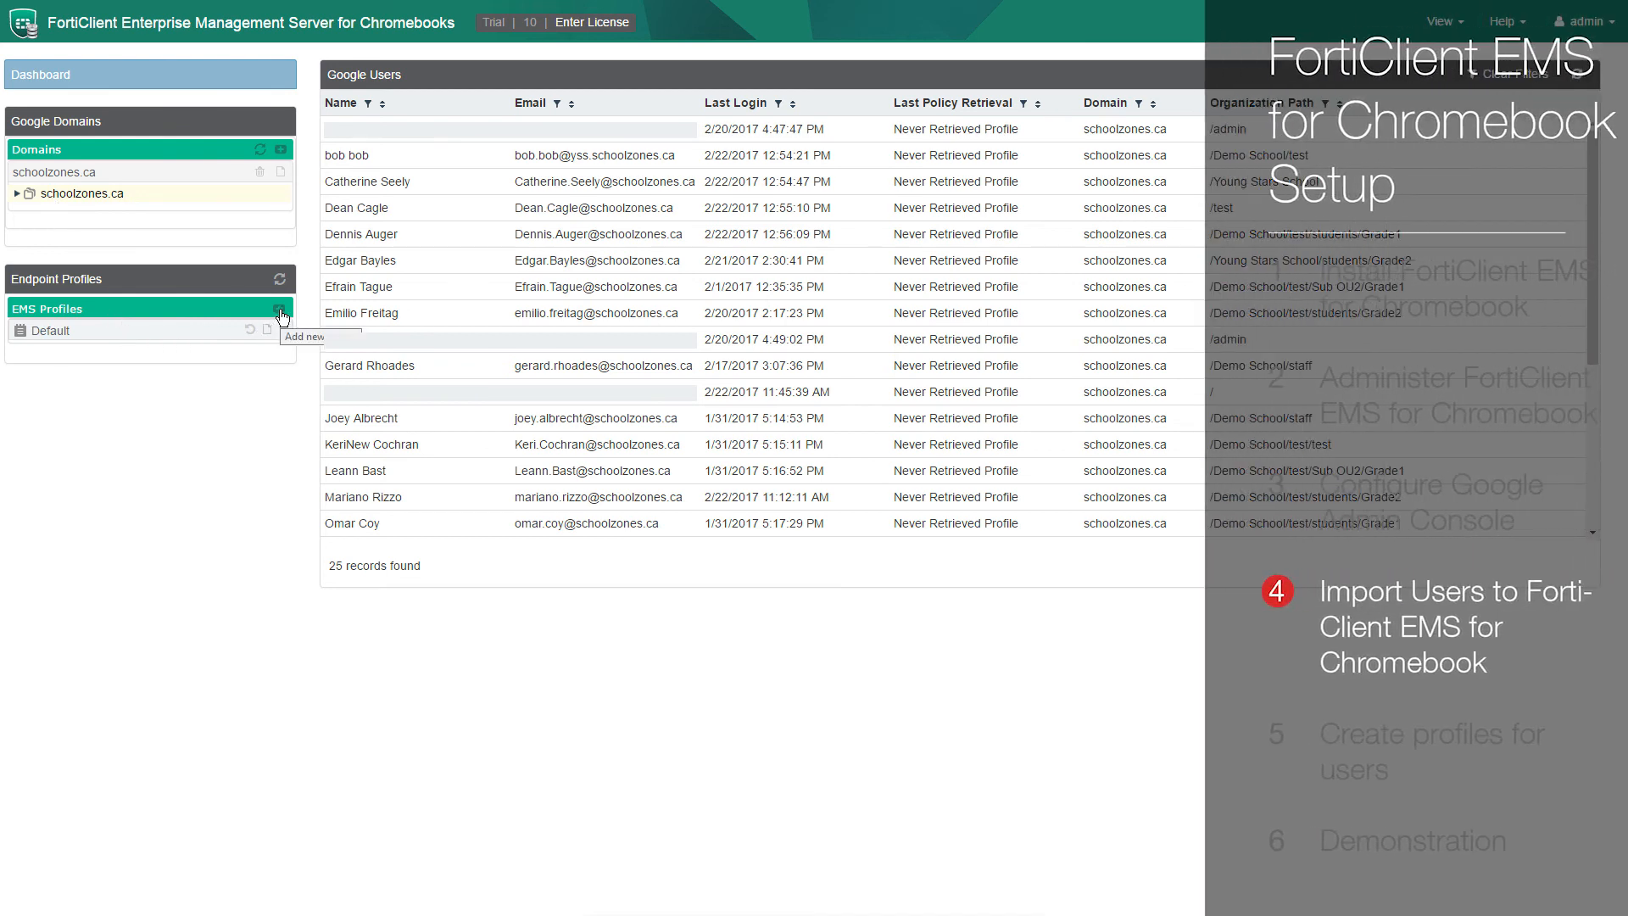
Start a new endpoint profile named 'Demo Profile' and inspect the General Interest - Personal subcategories.
left_click(279, 309)
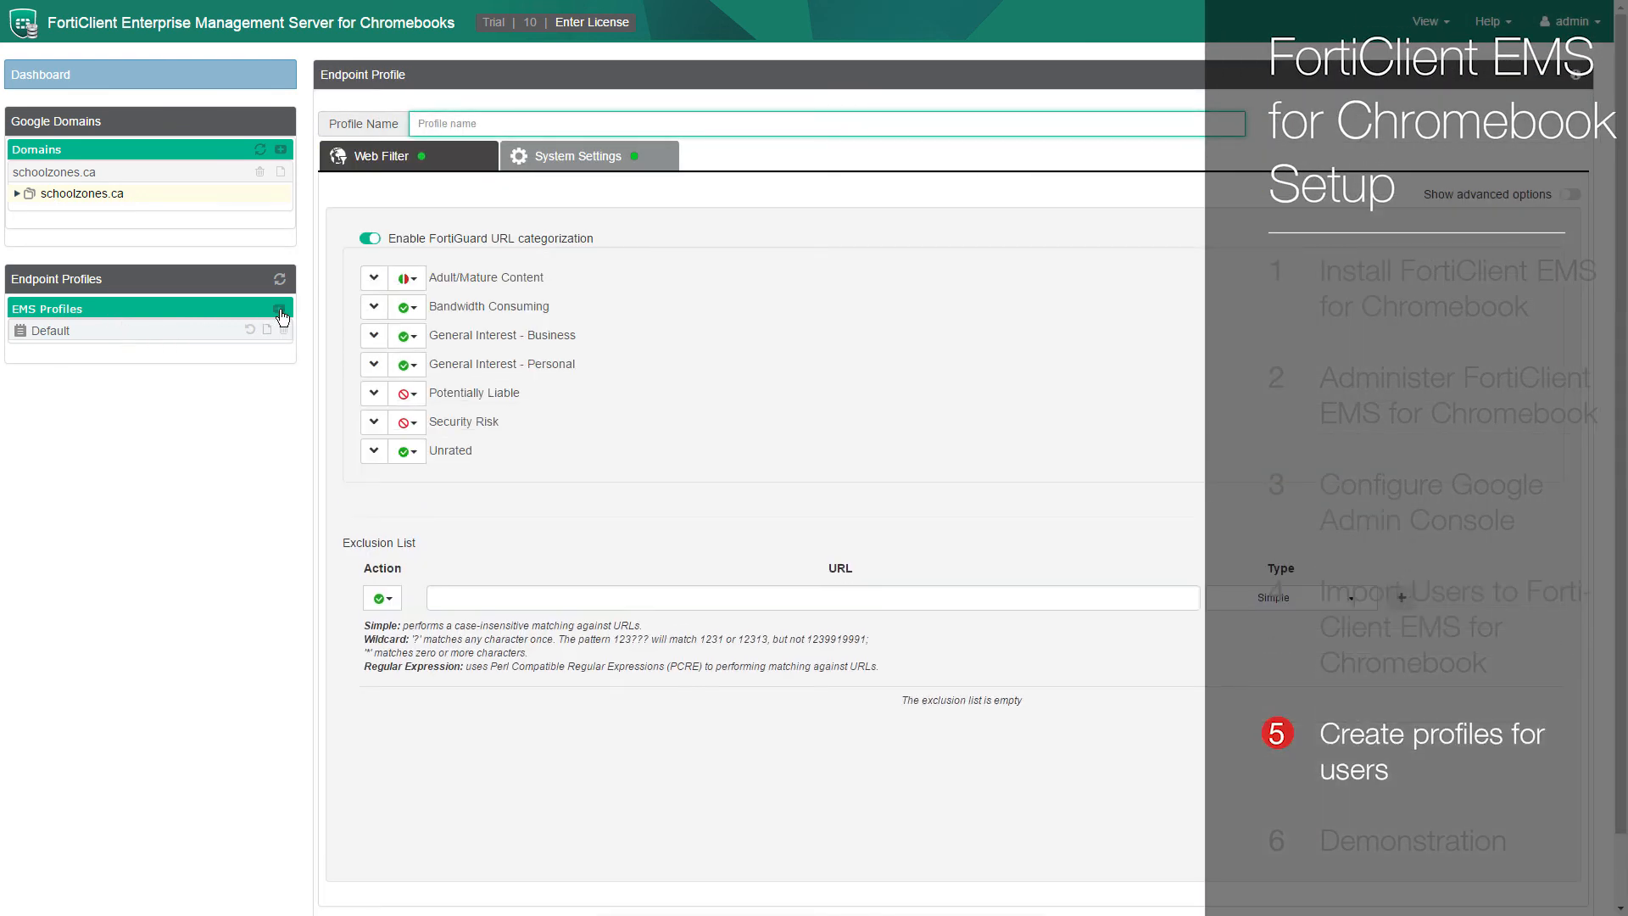
type("Demo Profile")
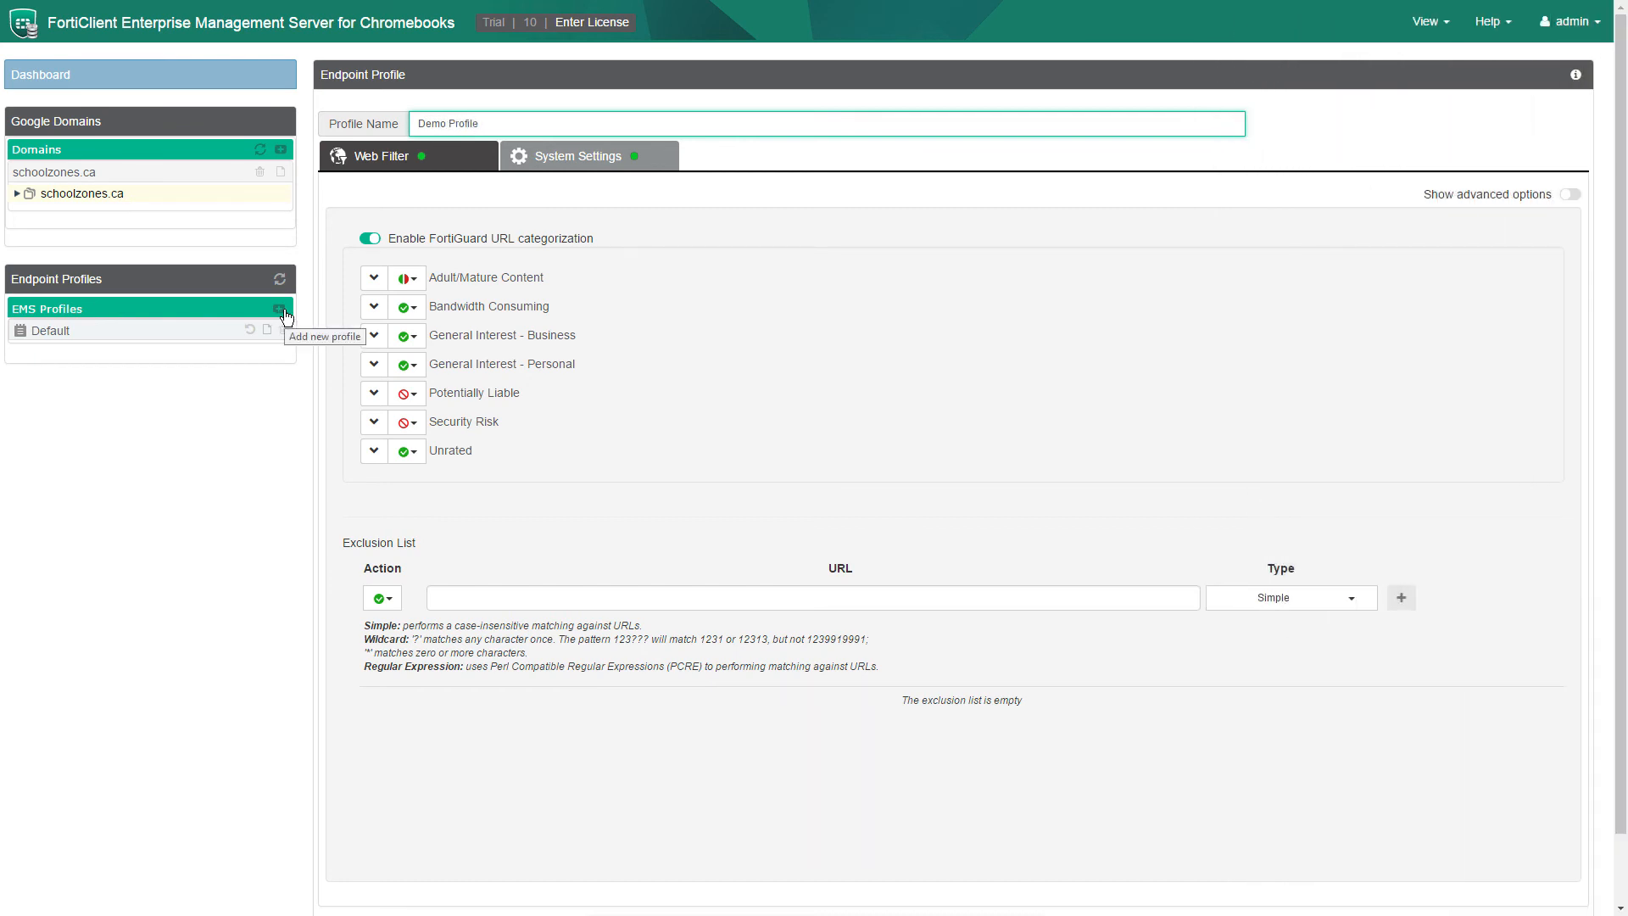
left_click(408, 365)
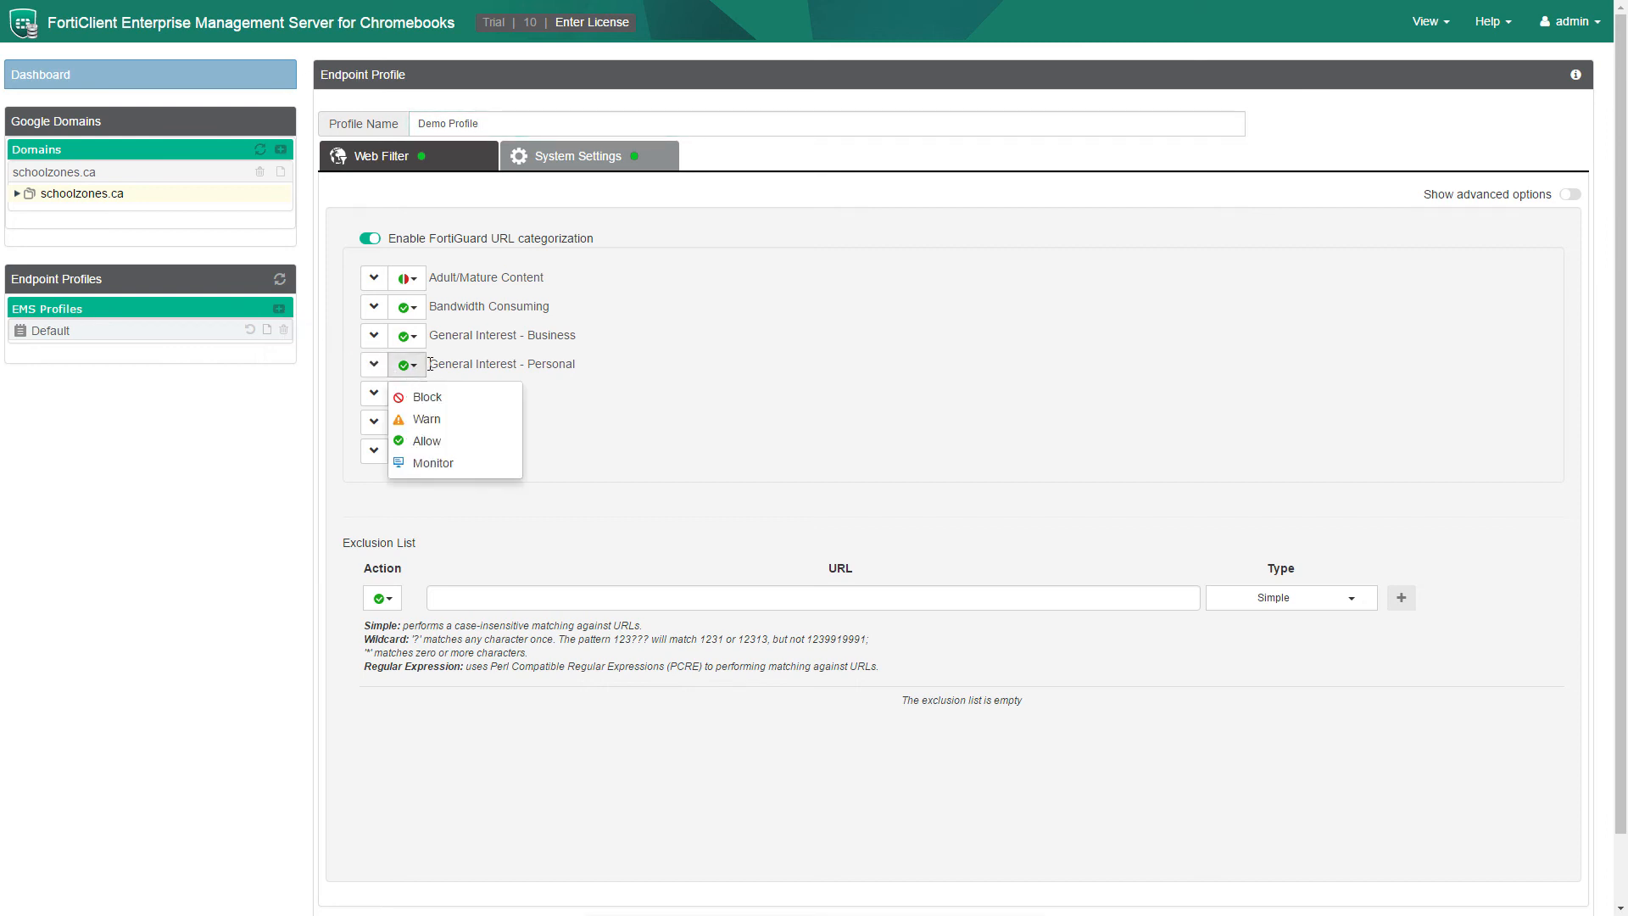
left_click(408, 364)
left_click(374, 364)
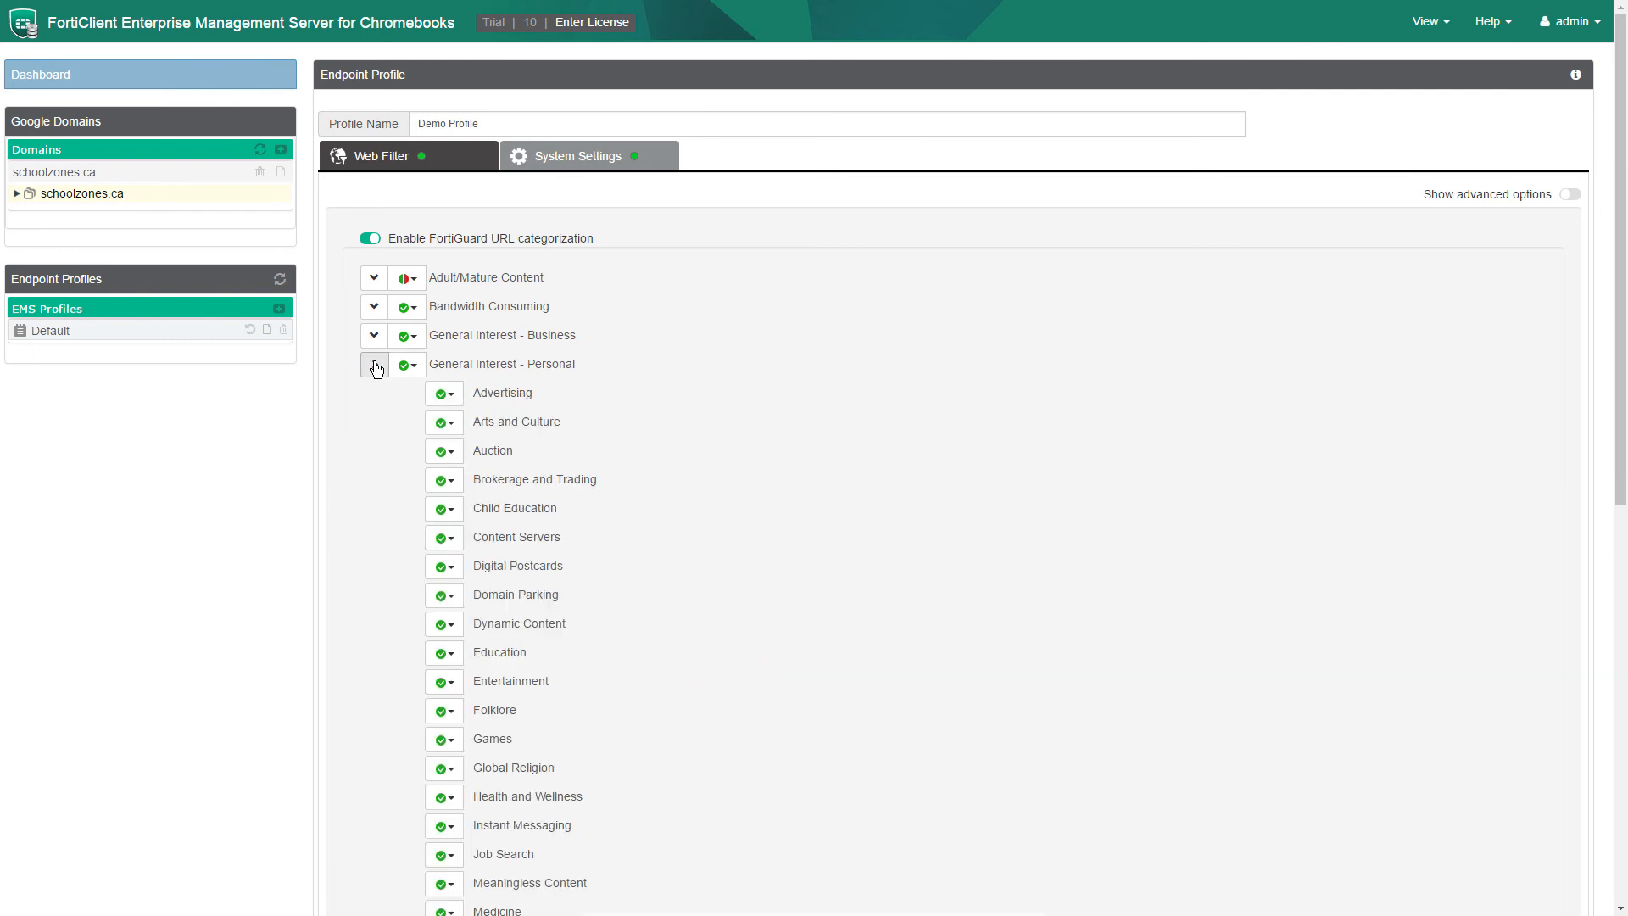
scroll(375, 368, "down", 7)
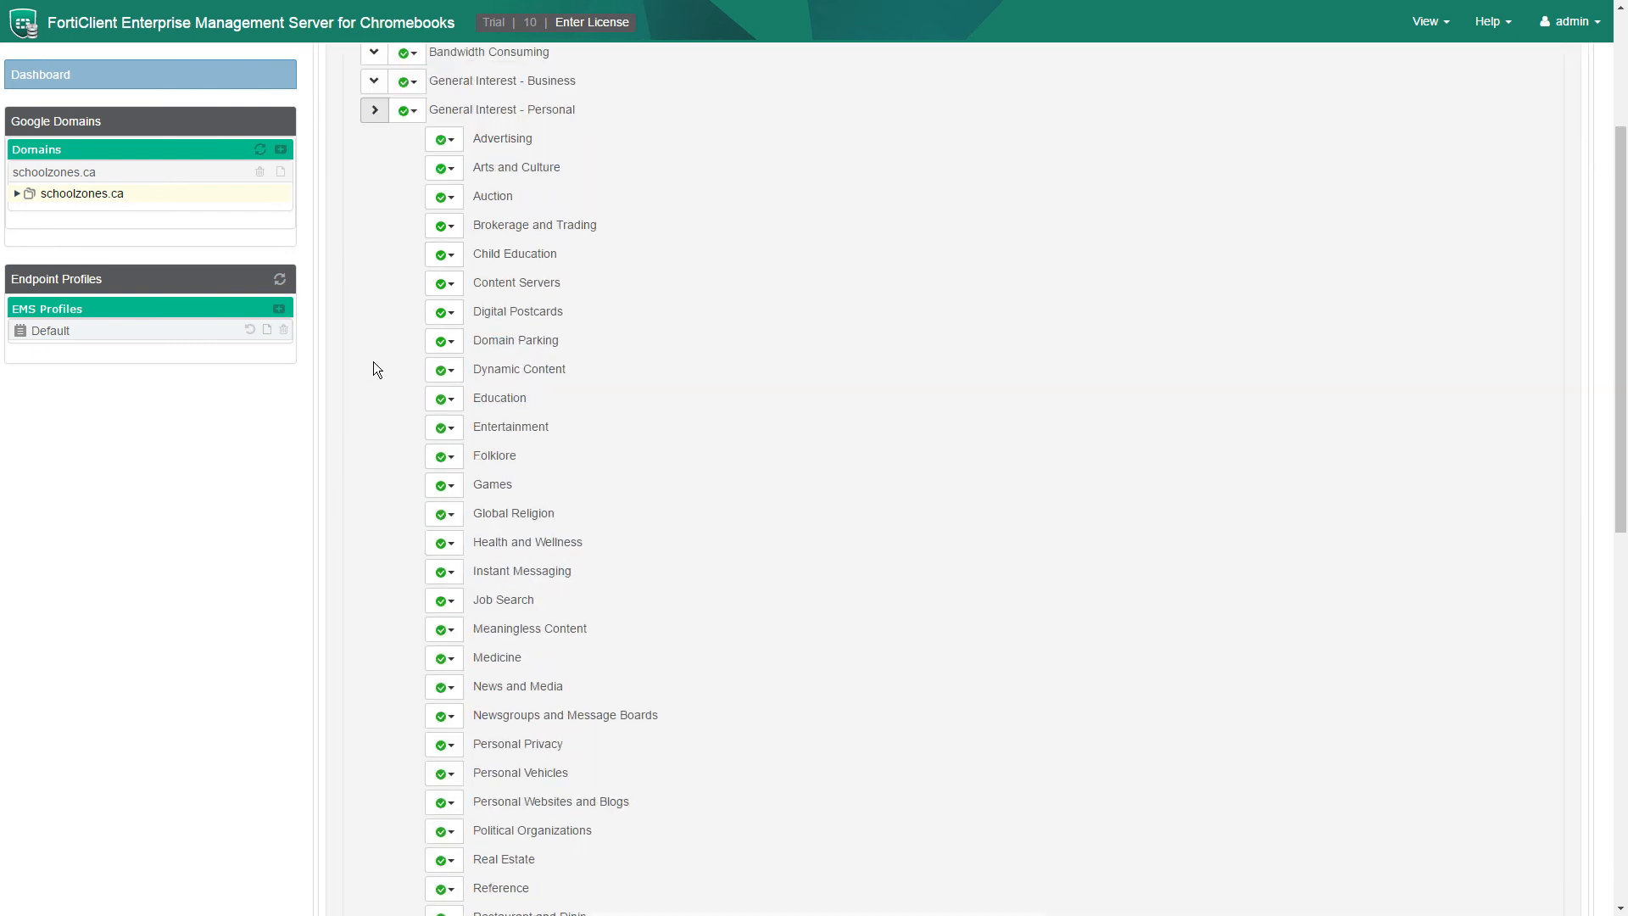
scroll(373, 362, "up", 1)
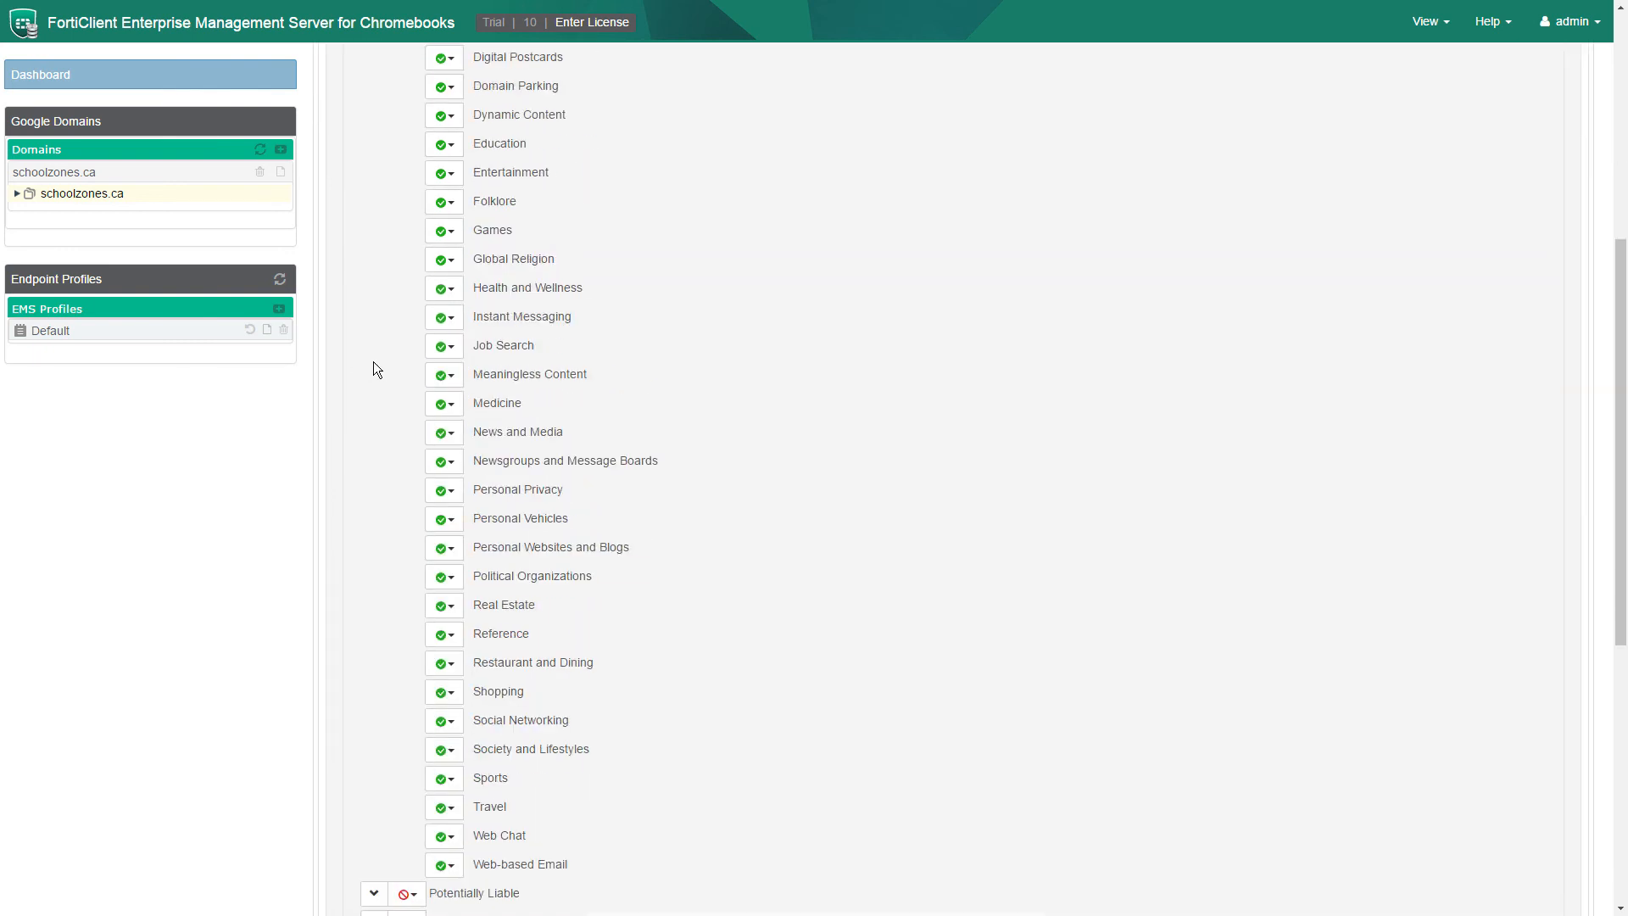
Set the Games, Shopping, Social Networking and Web Chat categories to Block.
left_click(444, 241)
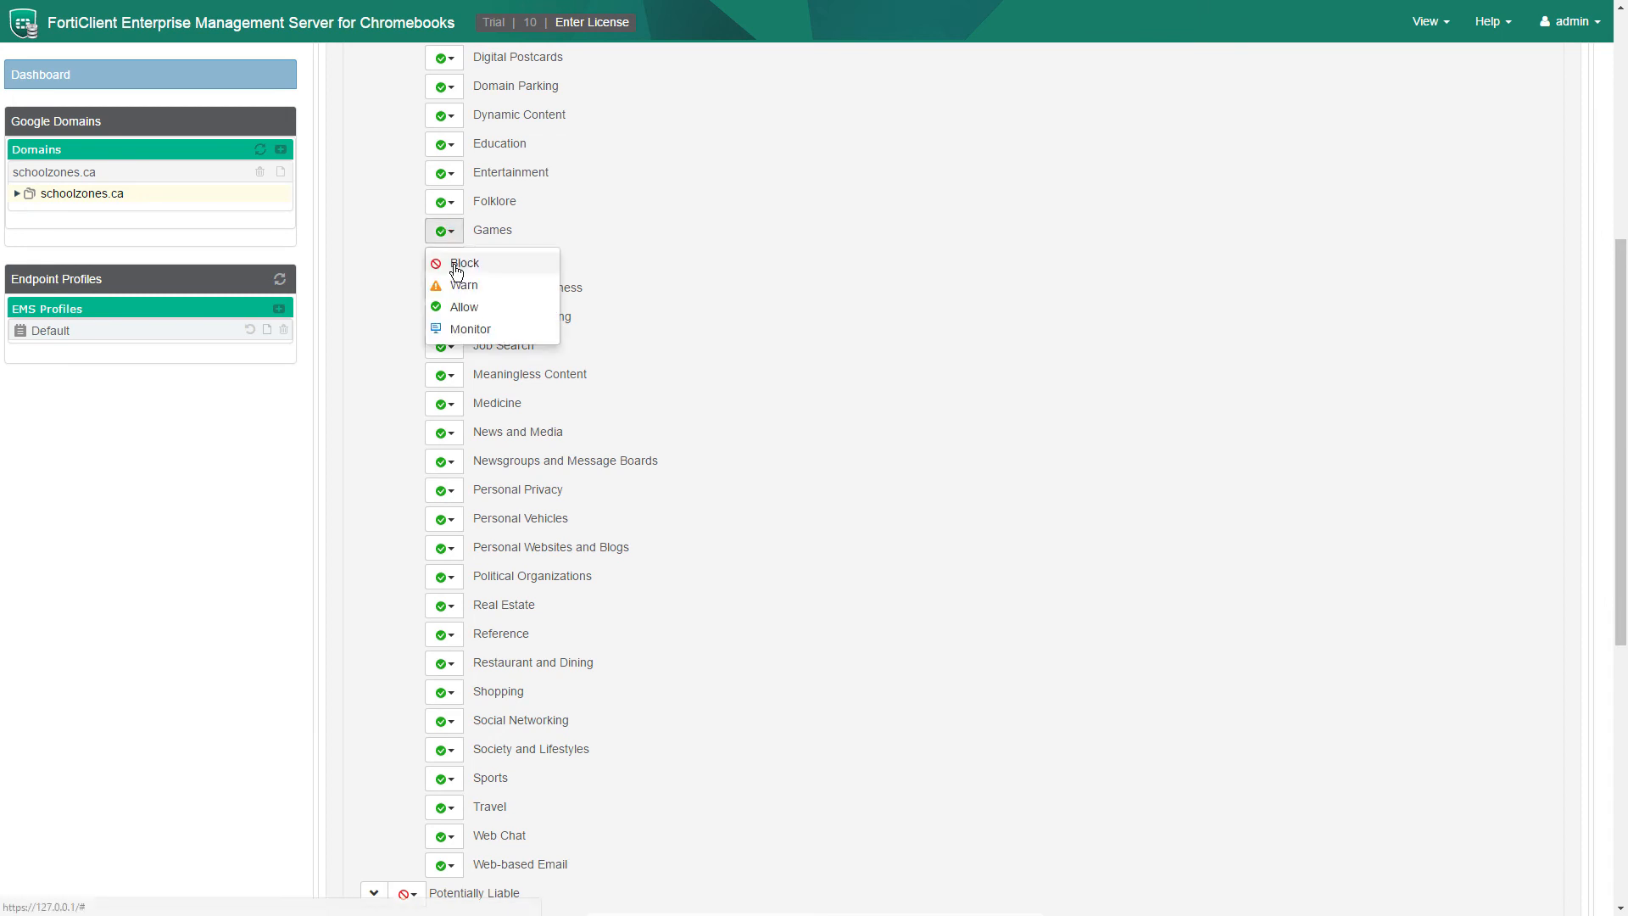
left_click(458, 263)
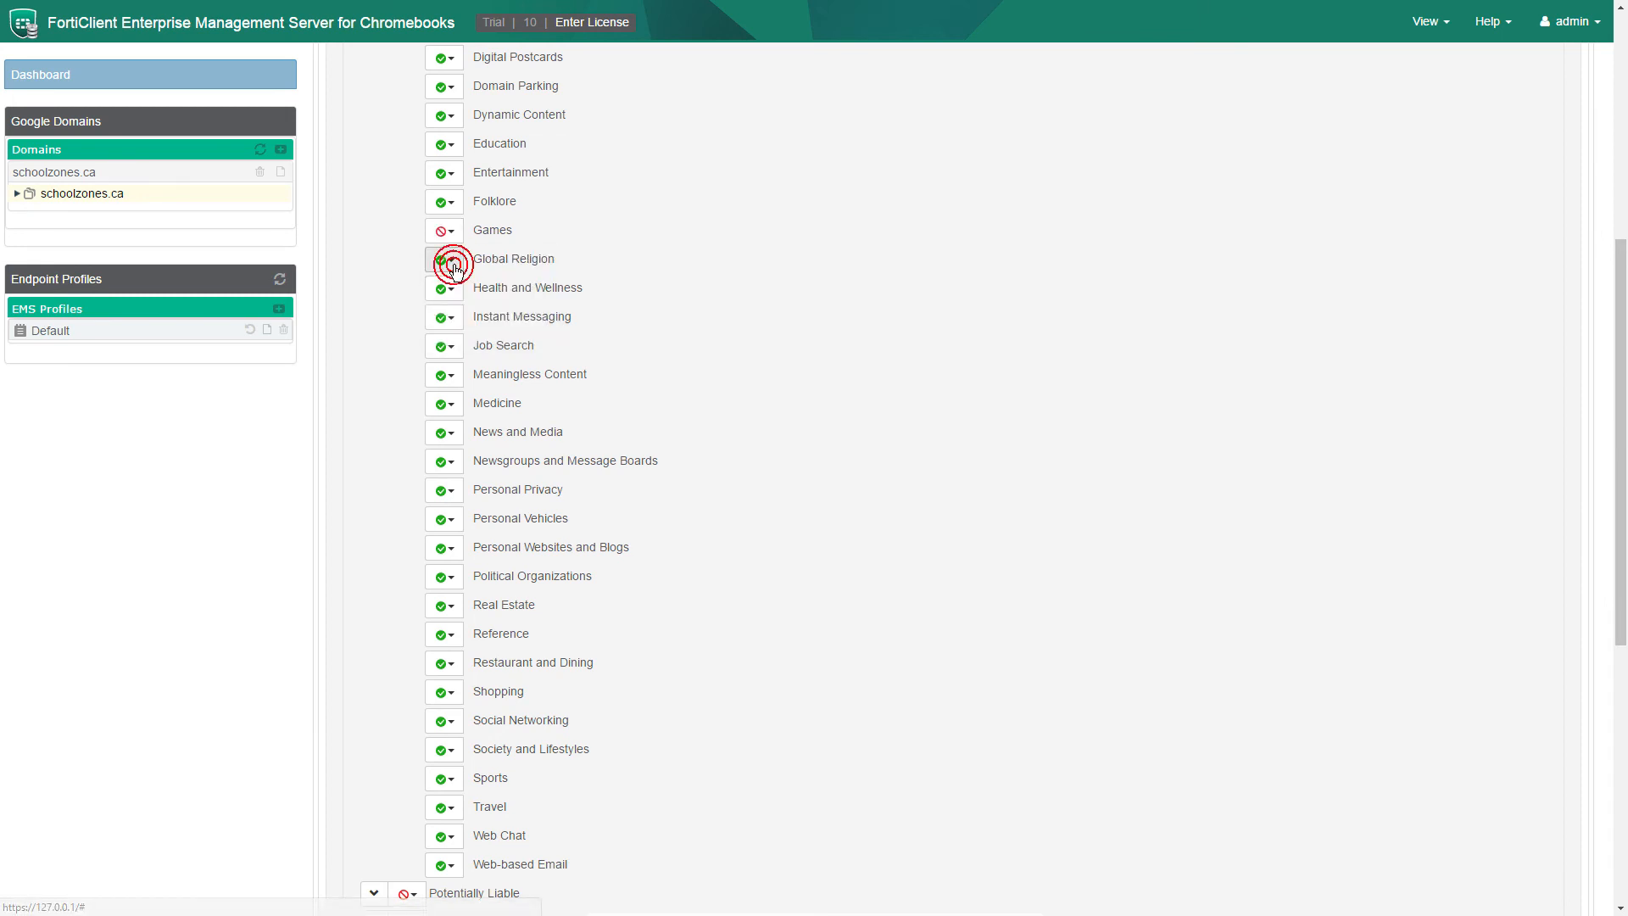
left_click(445, 693)
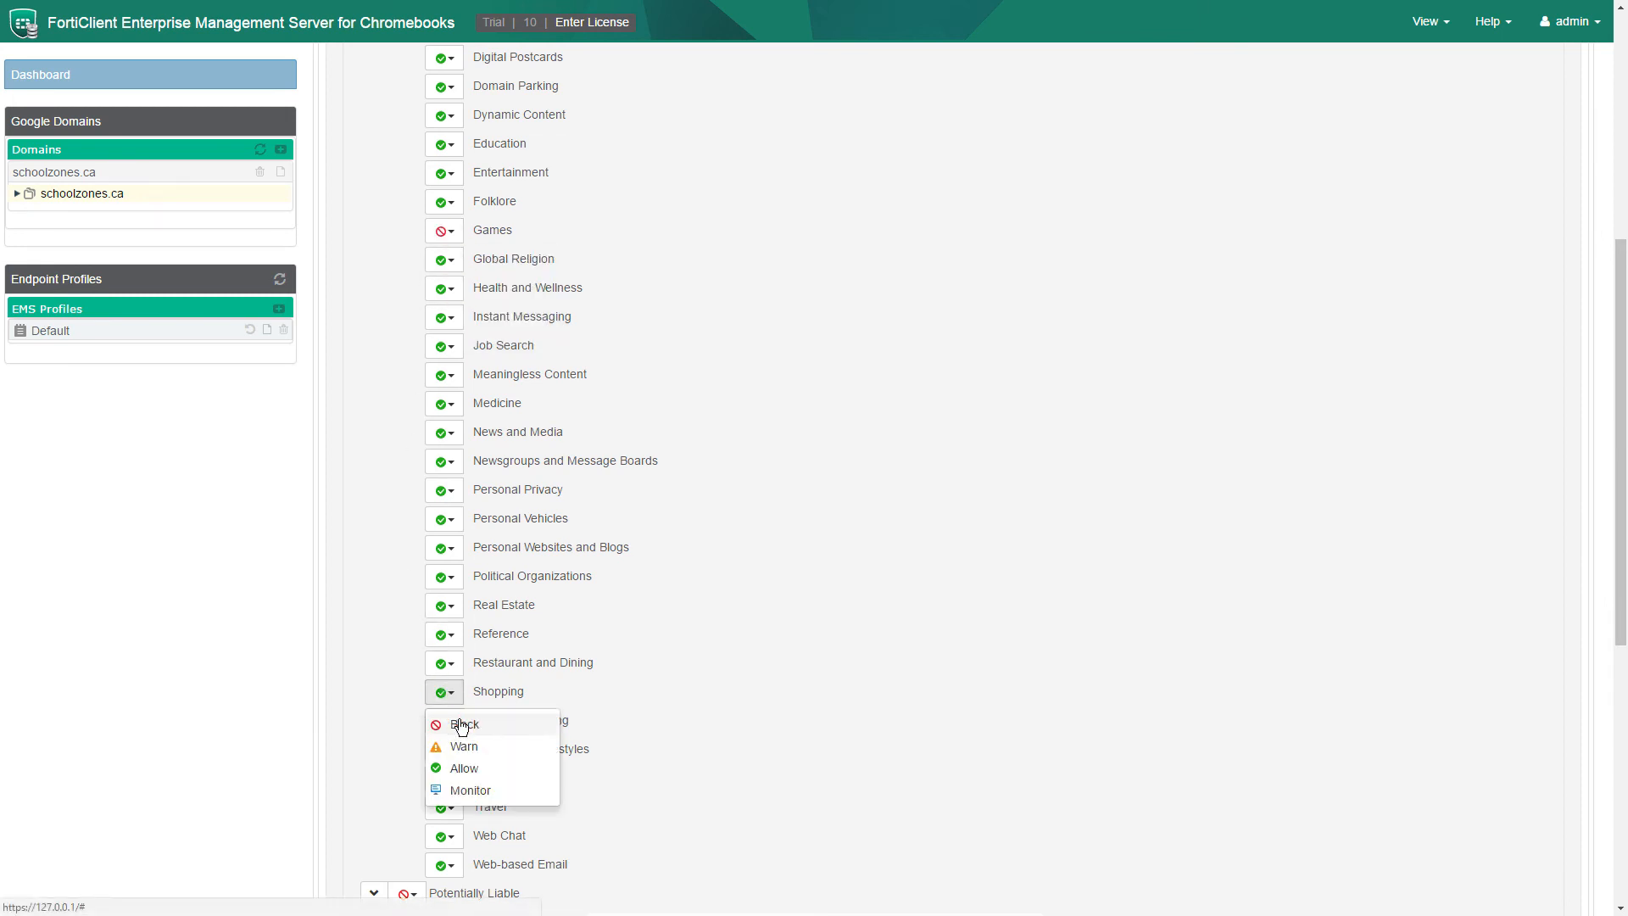
left_click(458, 723)
left_click(454, 722)
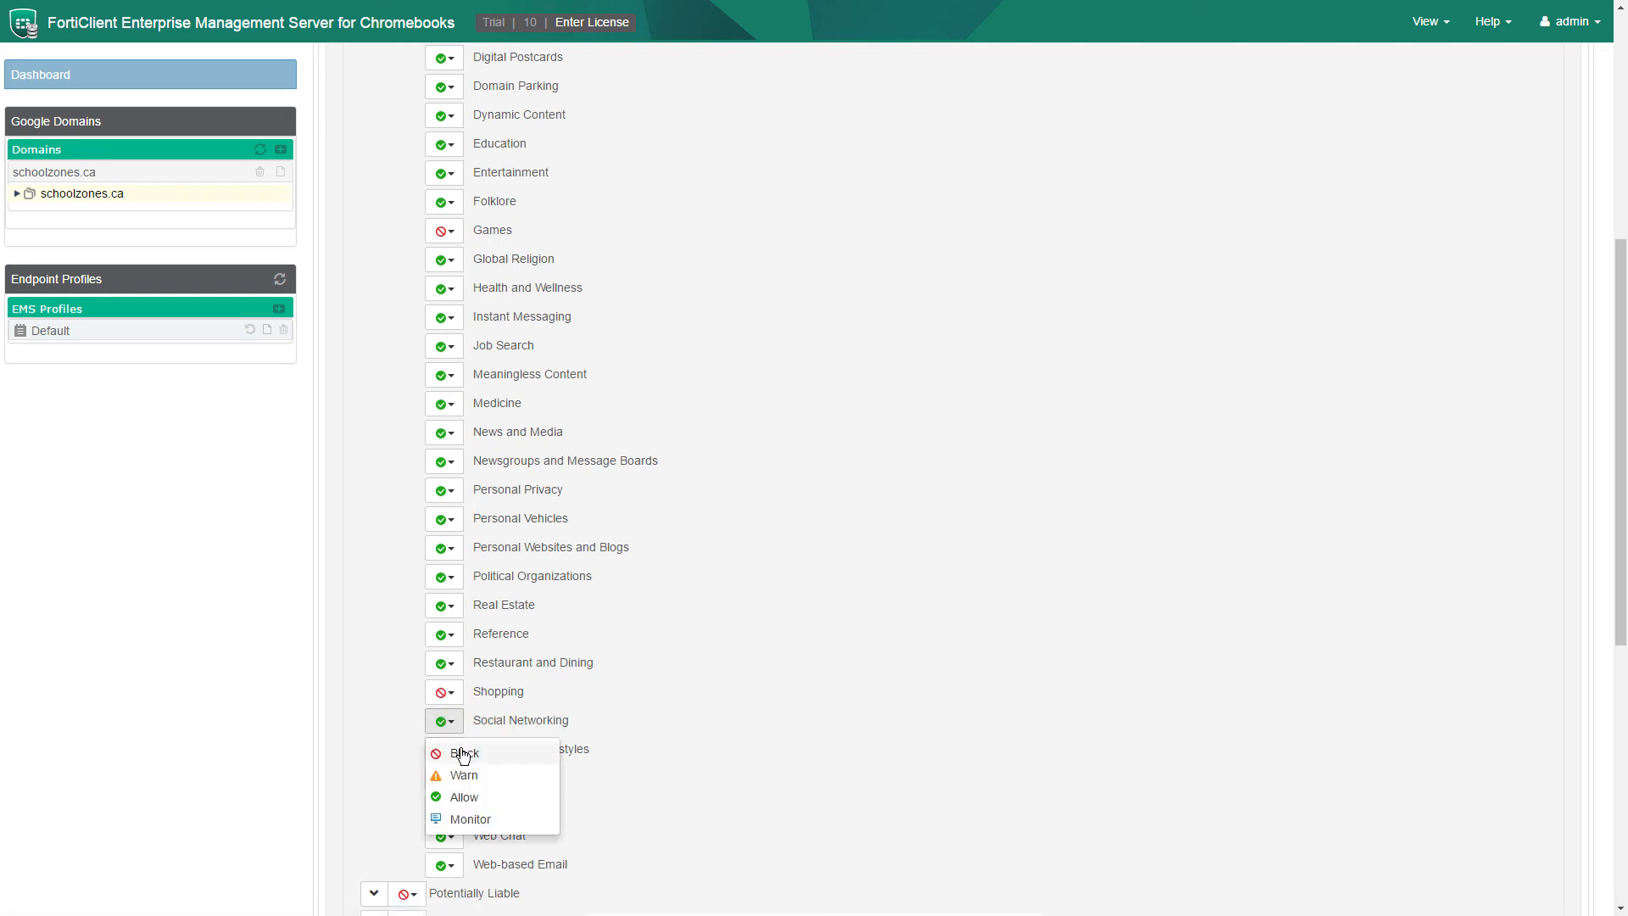
left_click(456, 749)
left_click(445, 836)
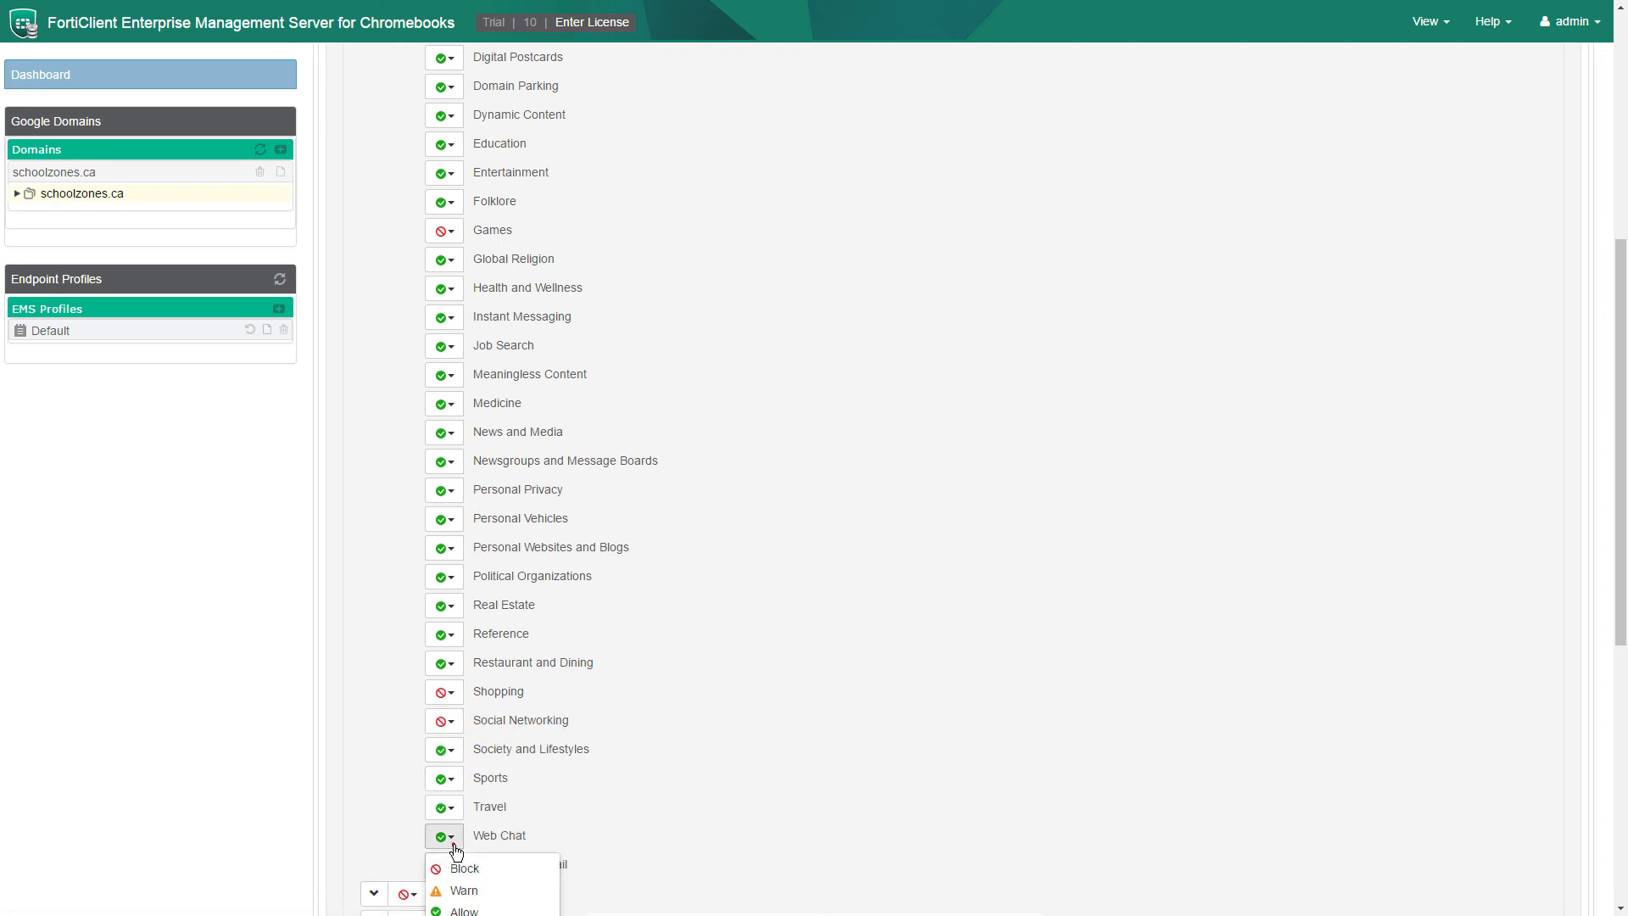
left_click(463, 876)
Enable Show advanced options and save the Demo Profile.
scroll(463, 876, "down", 5)
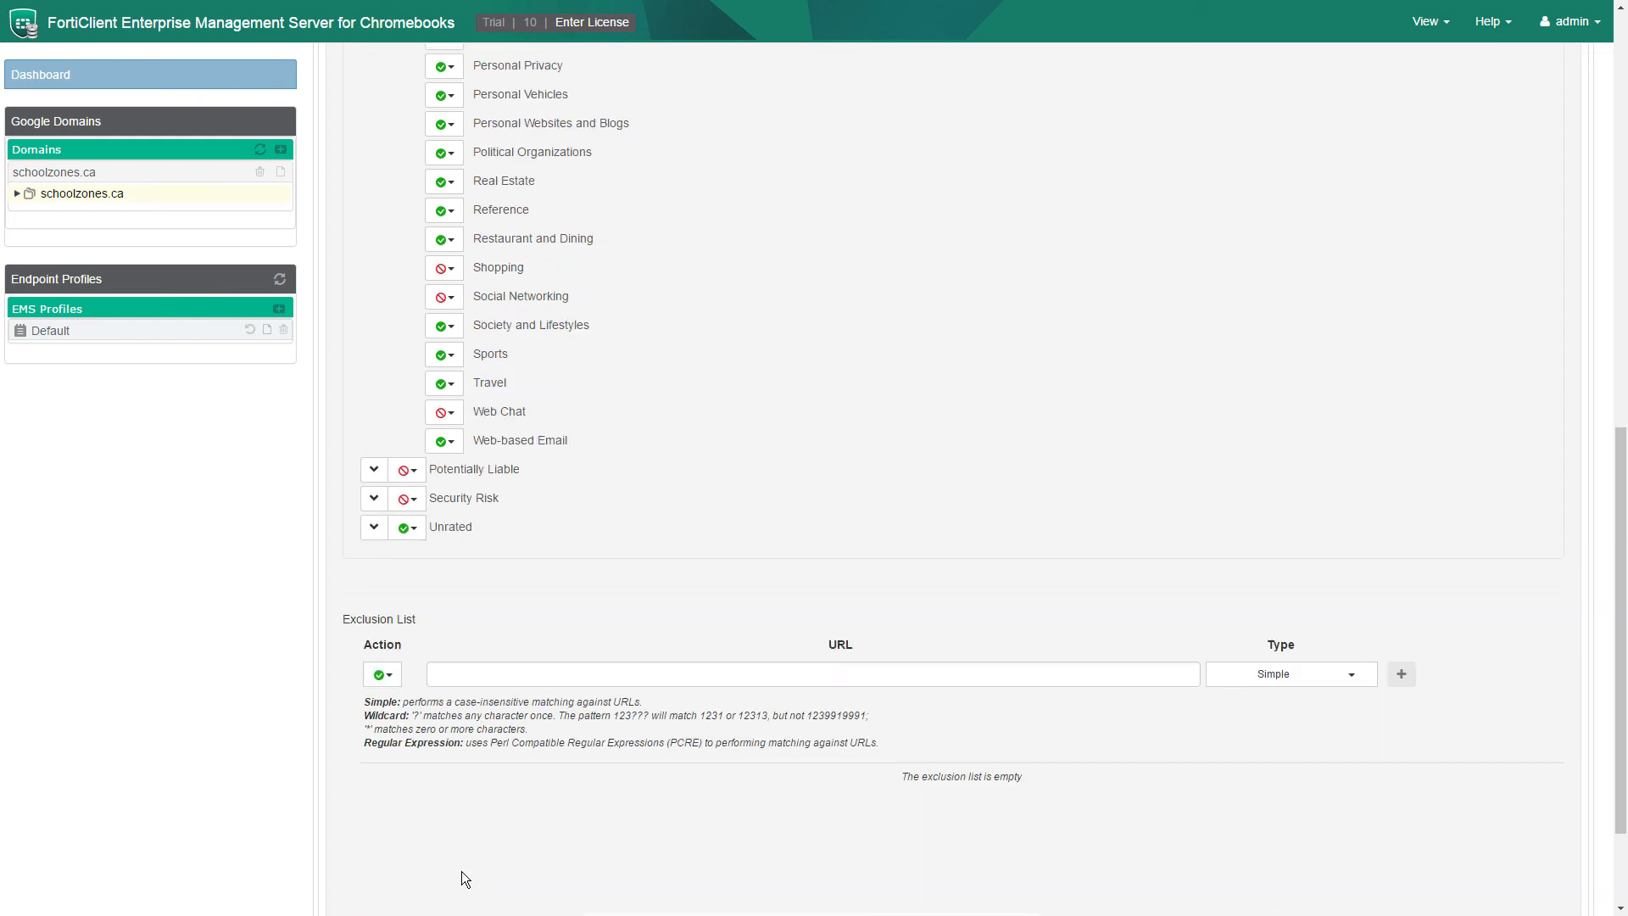
scroll(458, 872, "down", 1)
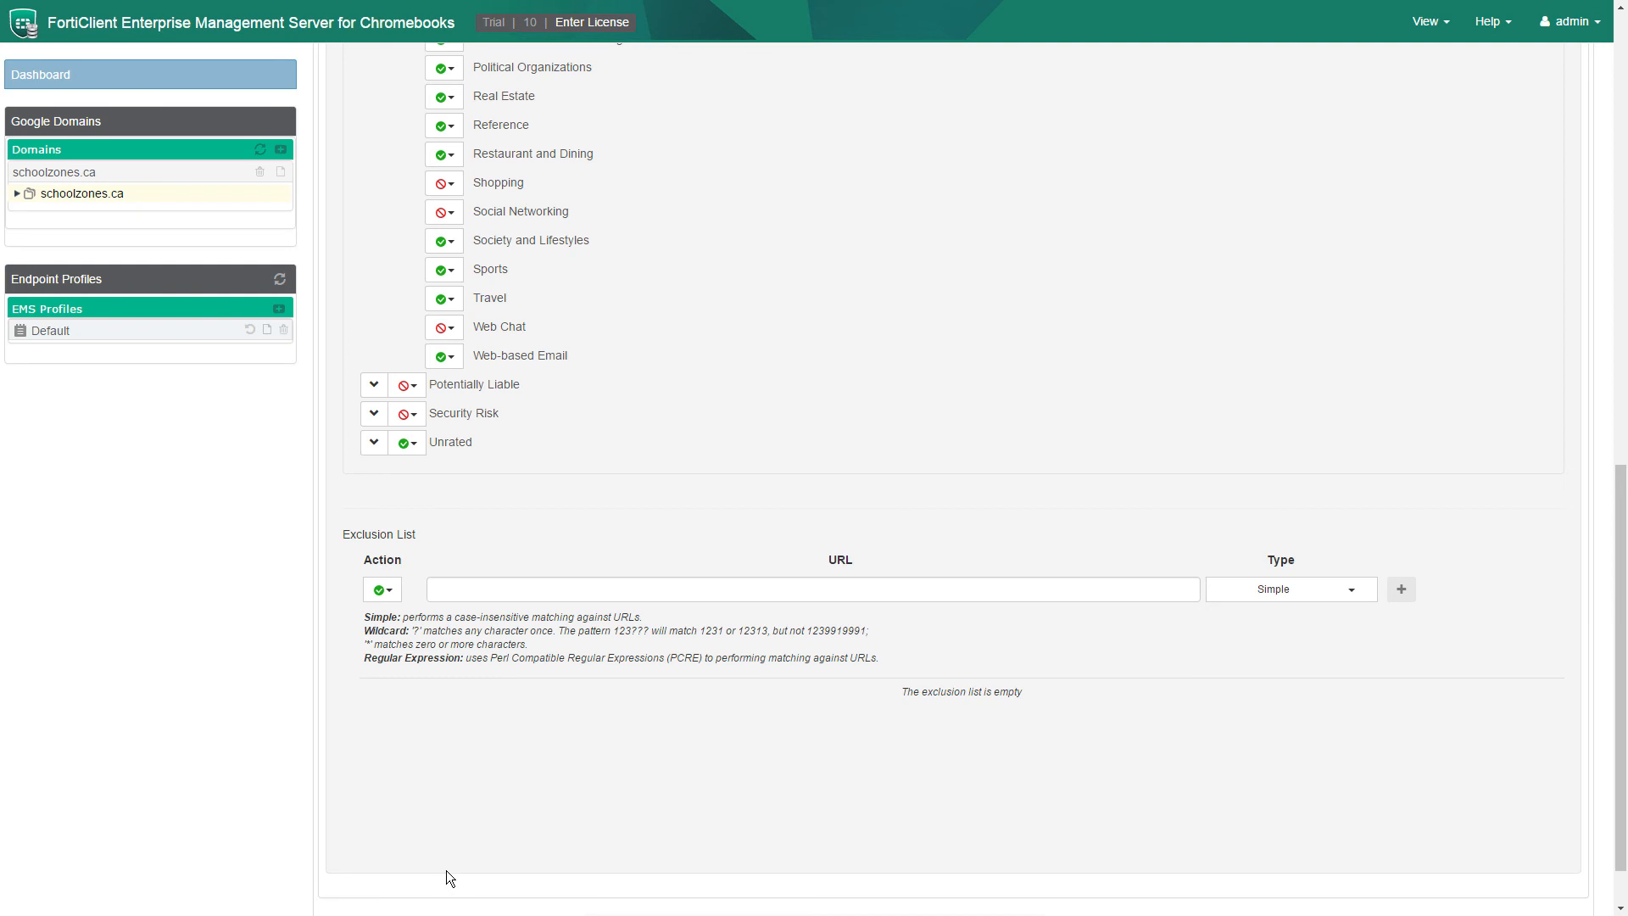
scroll(446, 870, "up", 12)
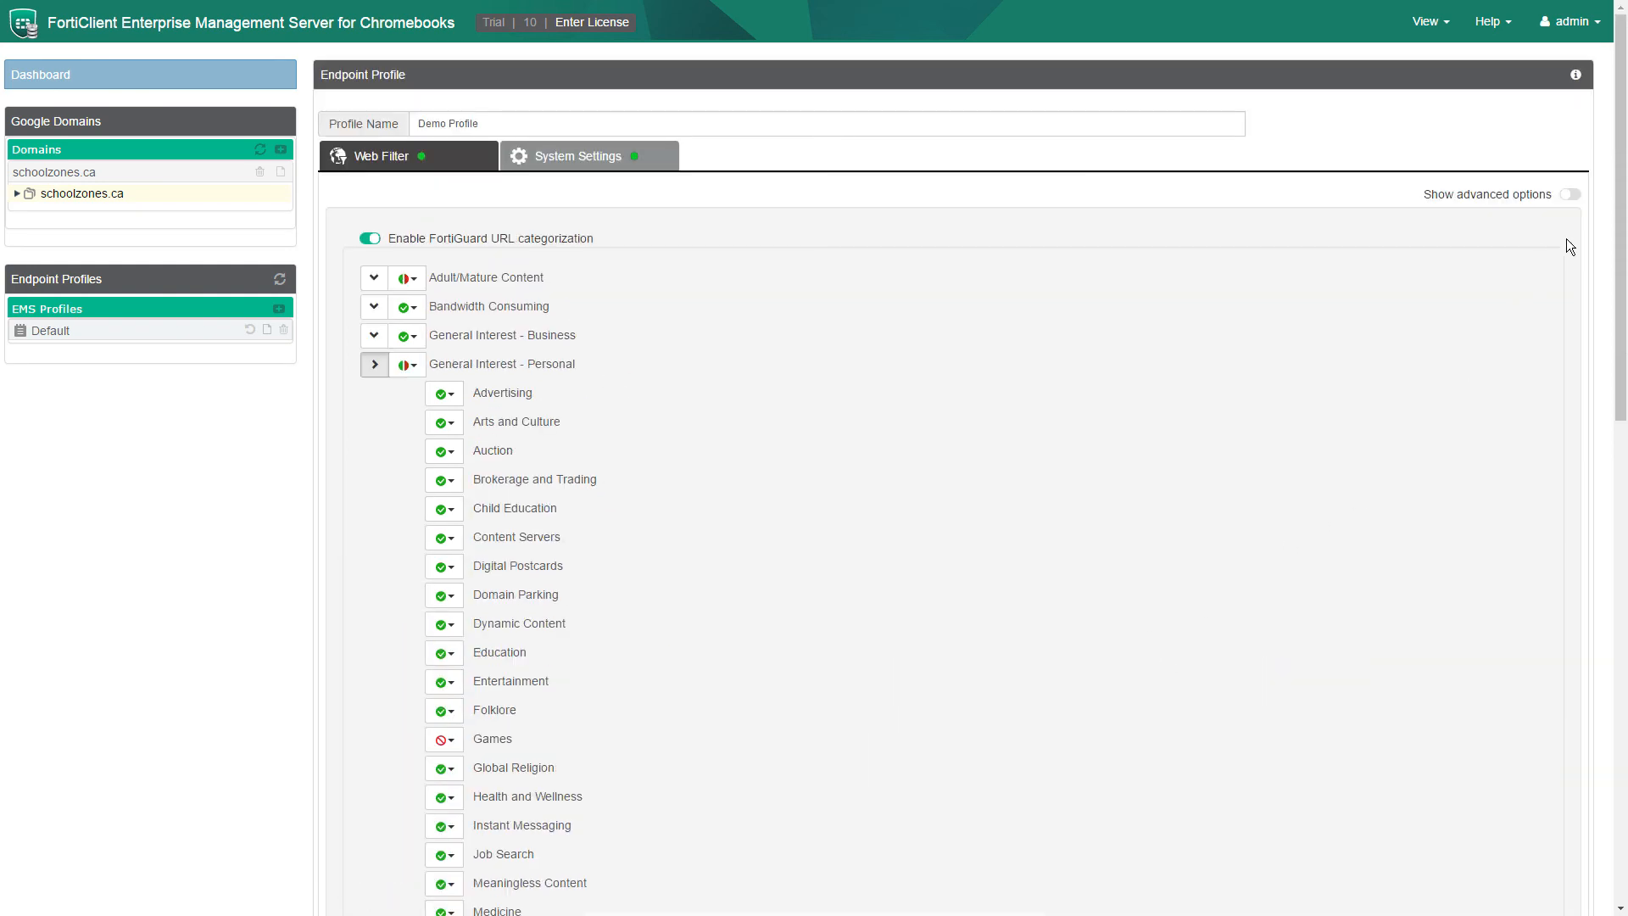
left_click(1570, 196)
scroll(1273, 536, "down", 11)
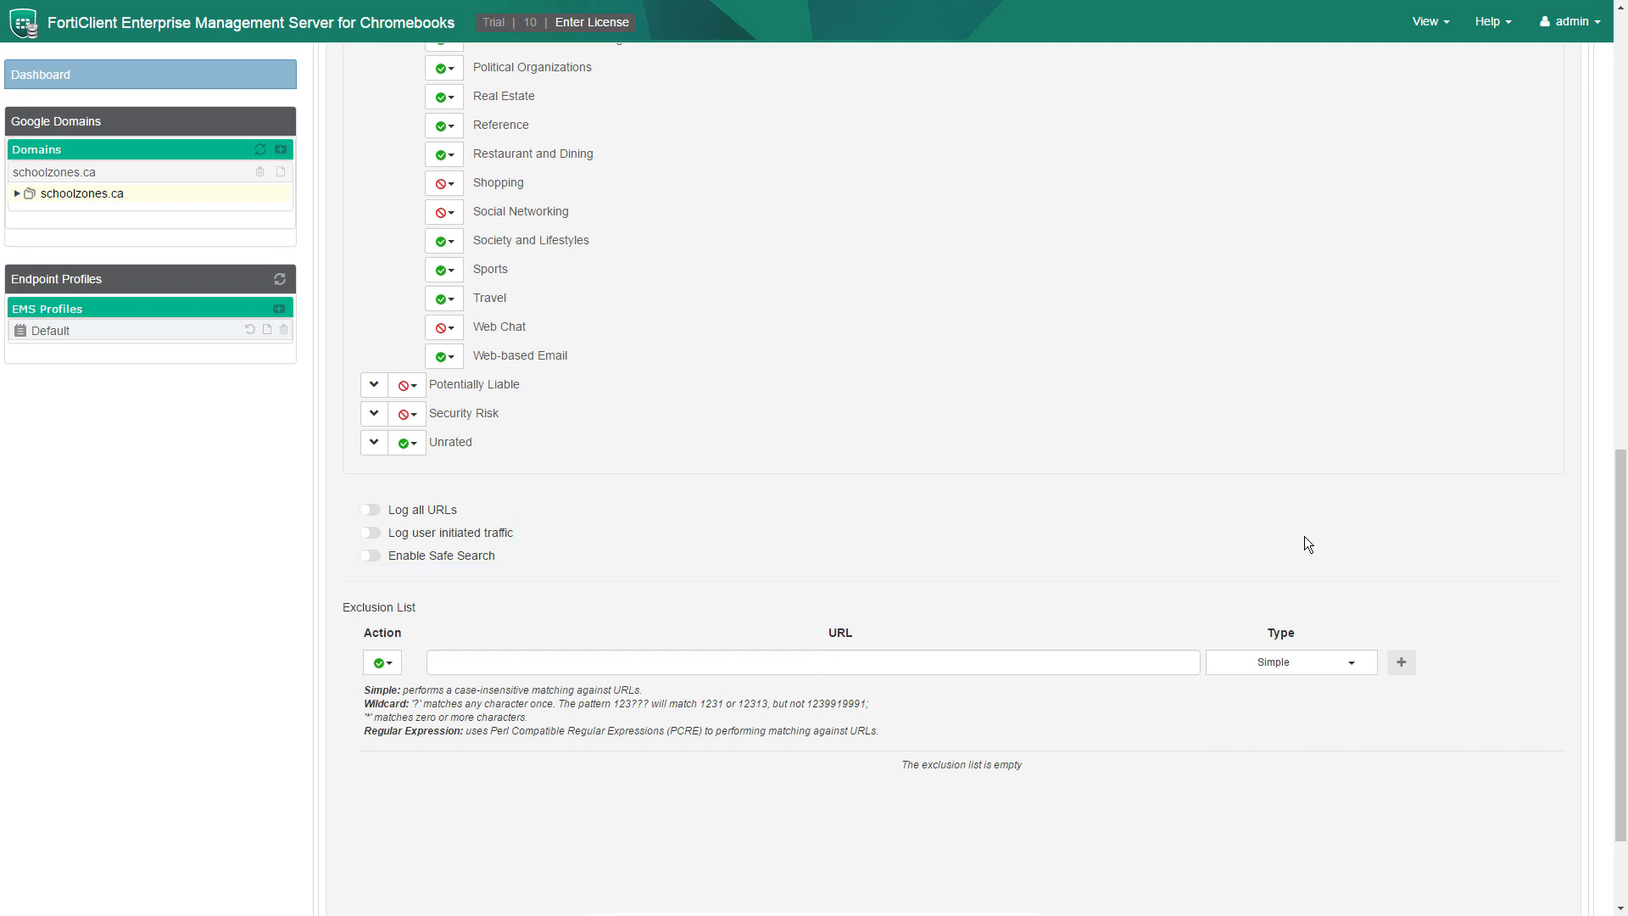
scroll(1050, 636, "down", 2)
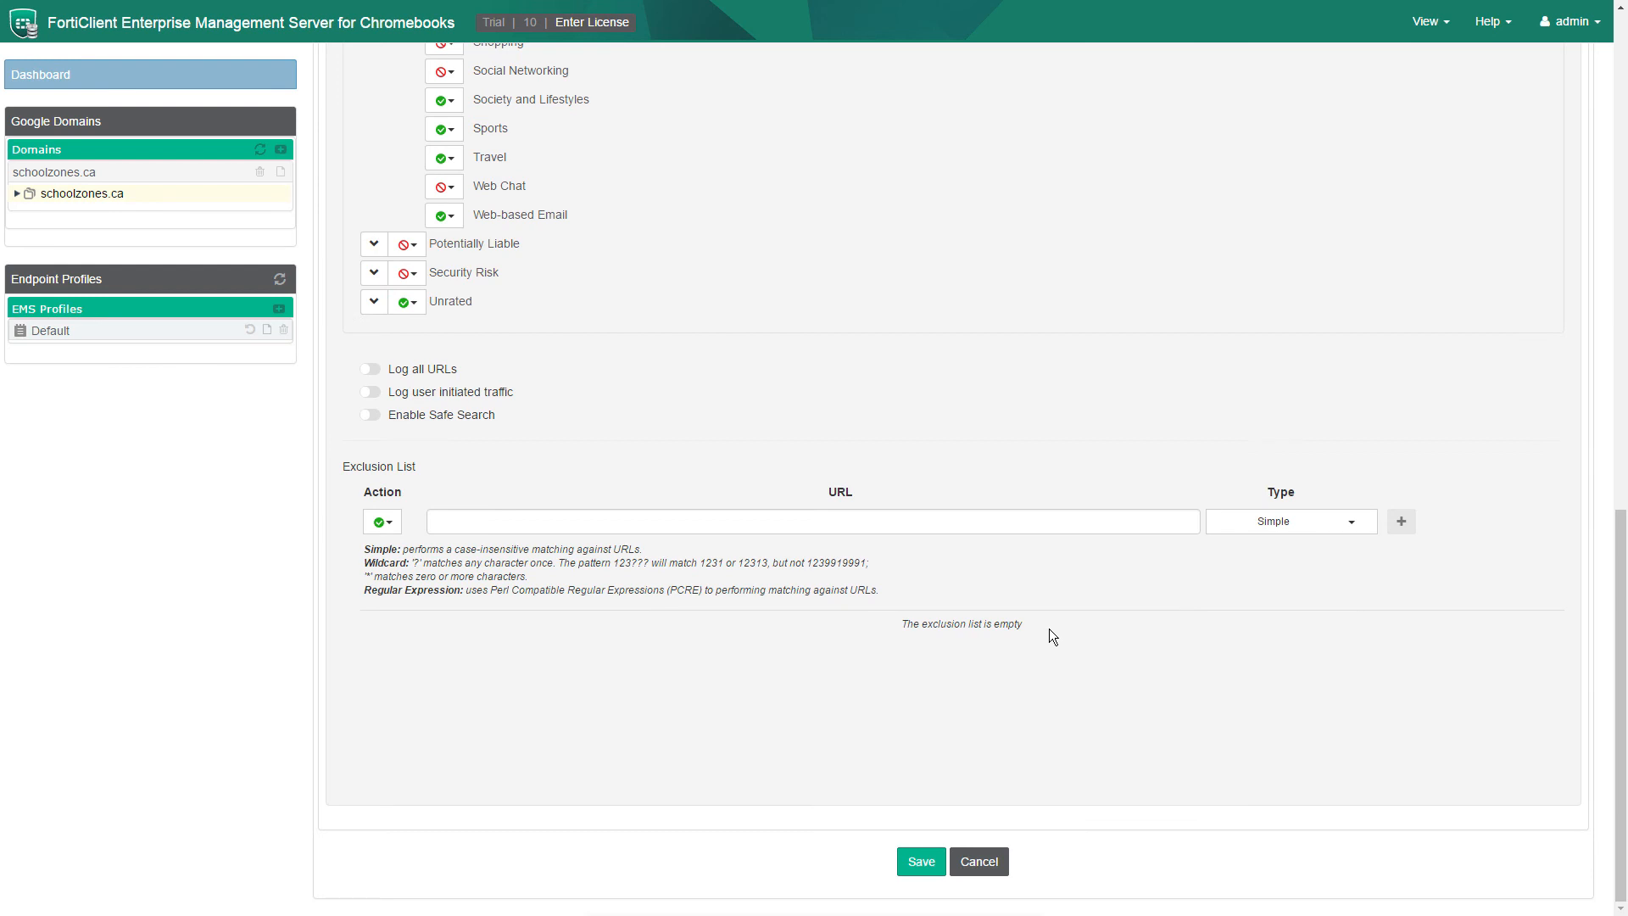
left_click(916, 868)
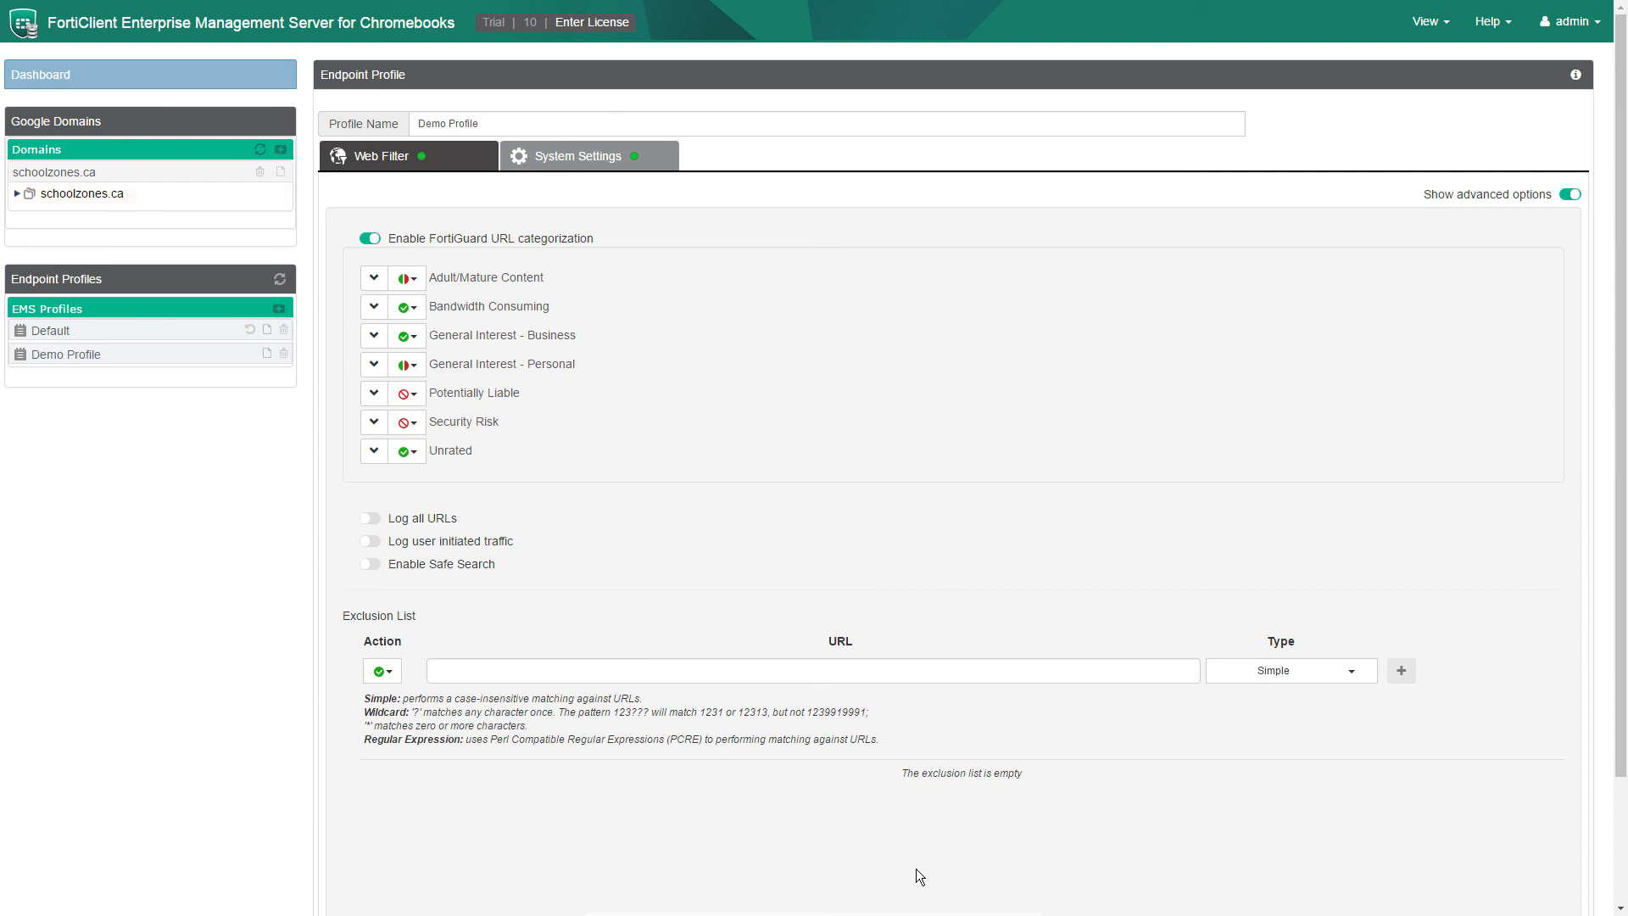
Drag Demo Profile onto Demo School under schoolzones.ca, confirm, and check its assignment menu.
left_click(15, 194)
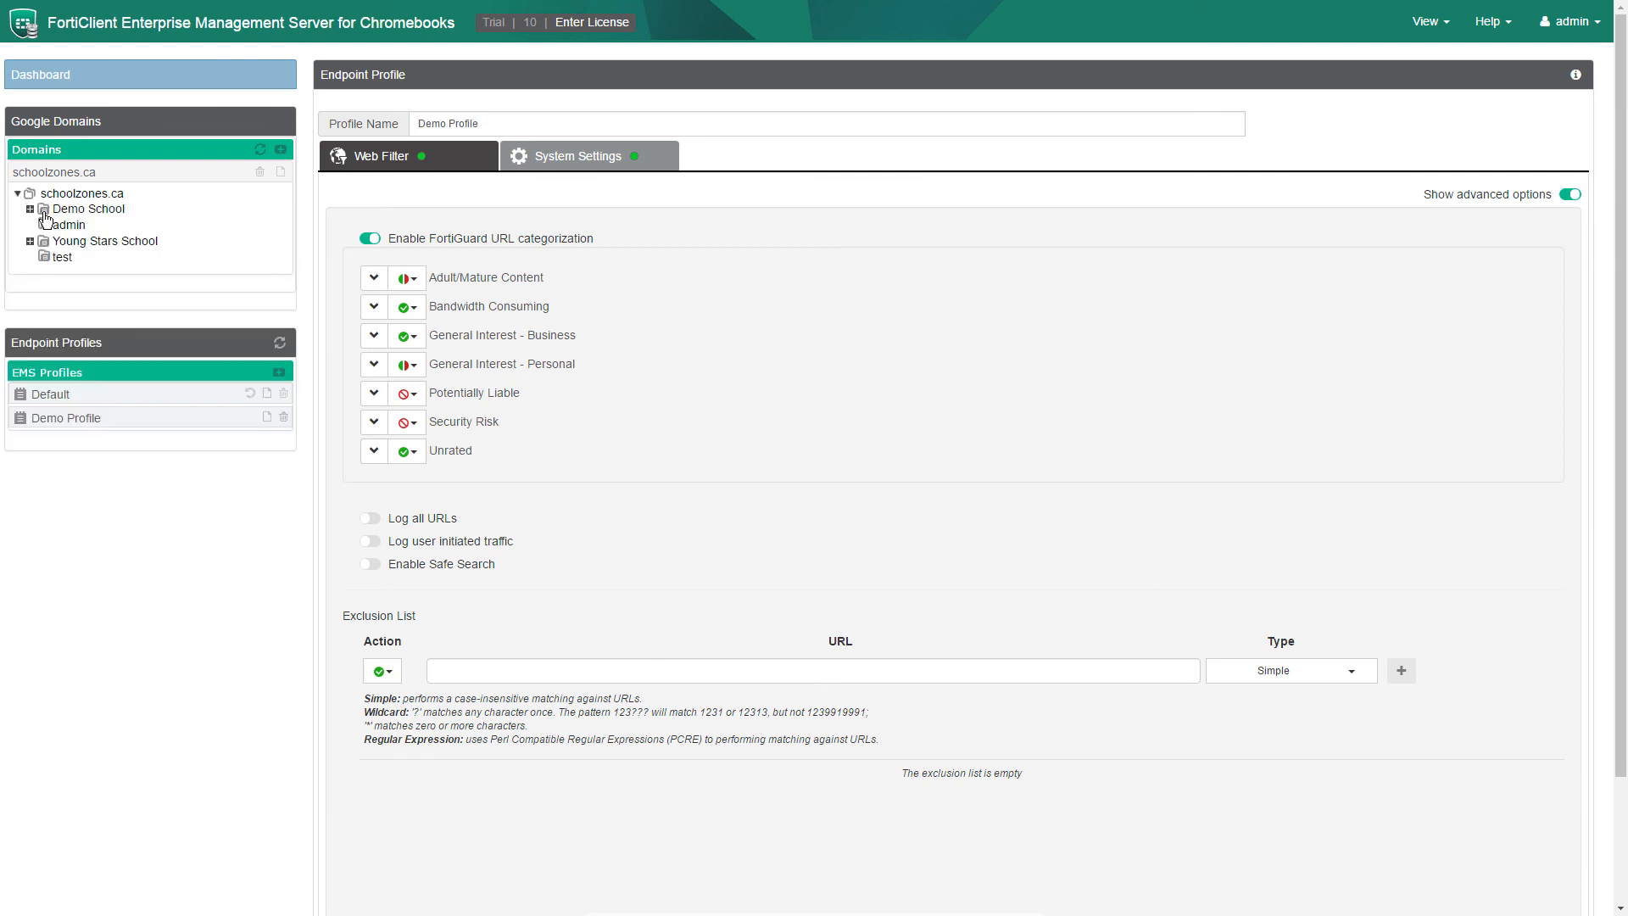
left_click(120, 213)
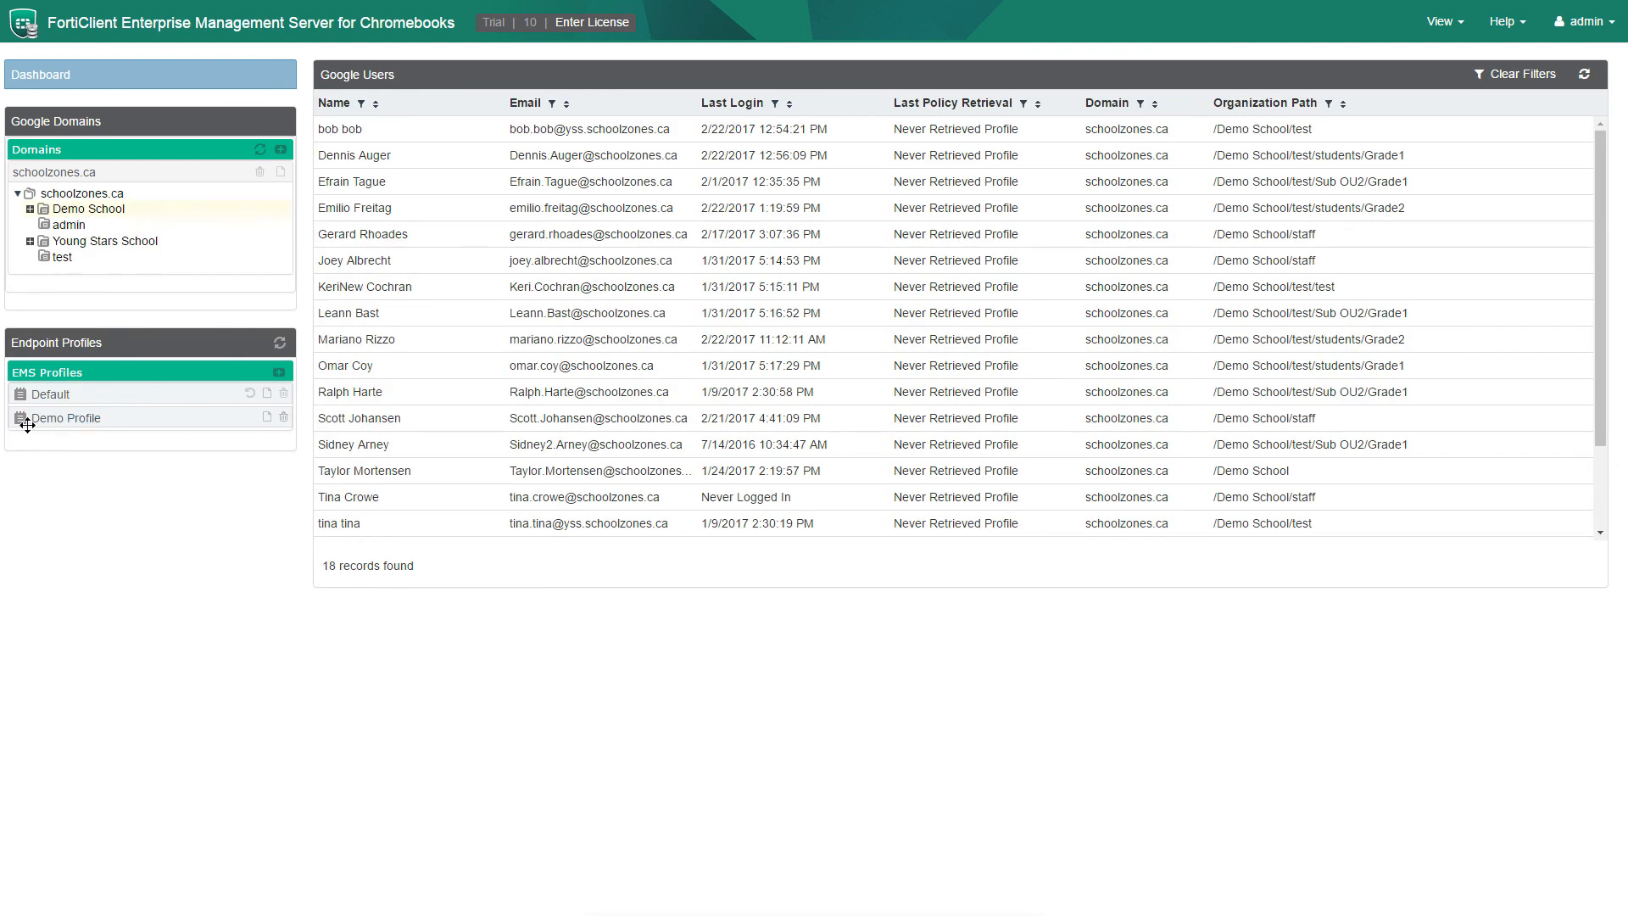
left_click_drag(19, 422, 92, 212)
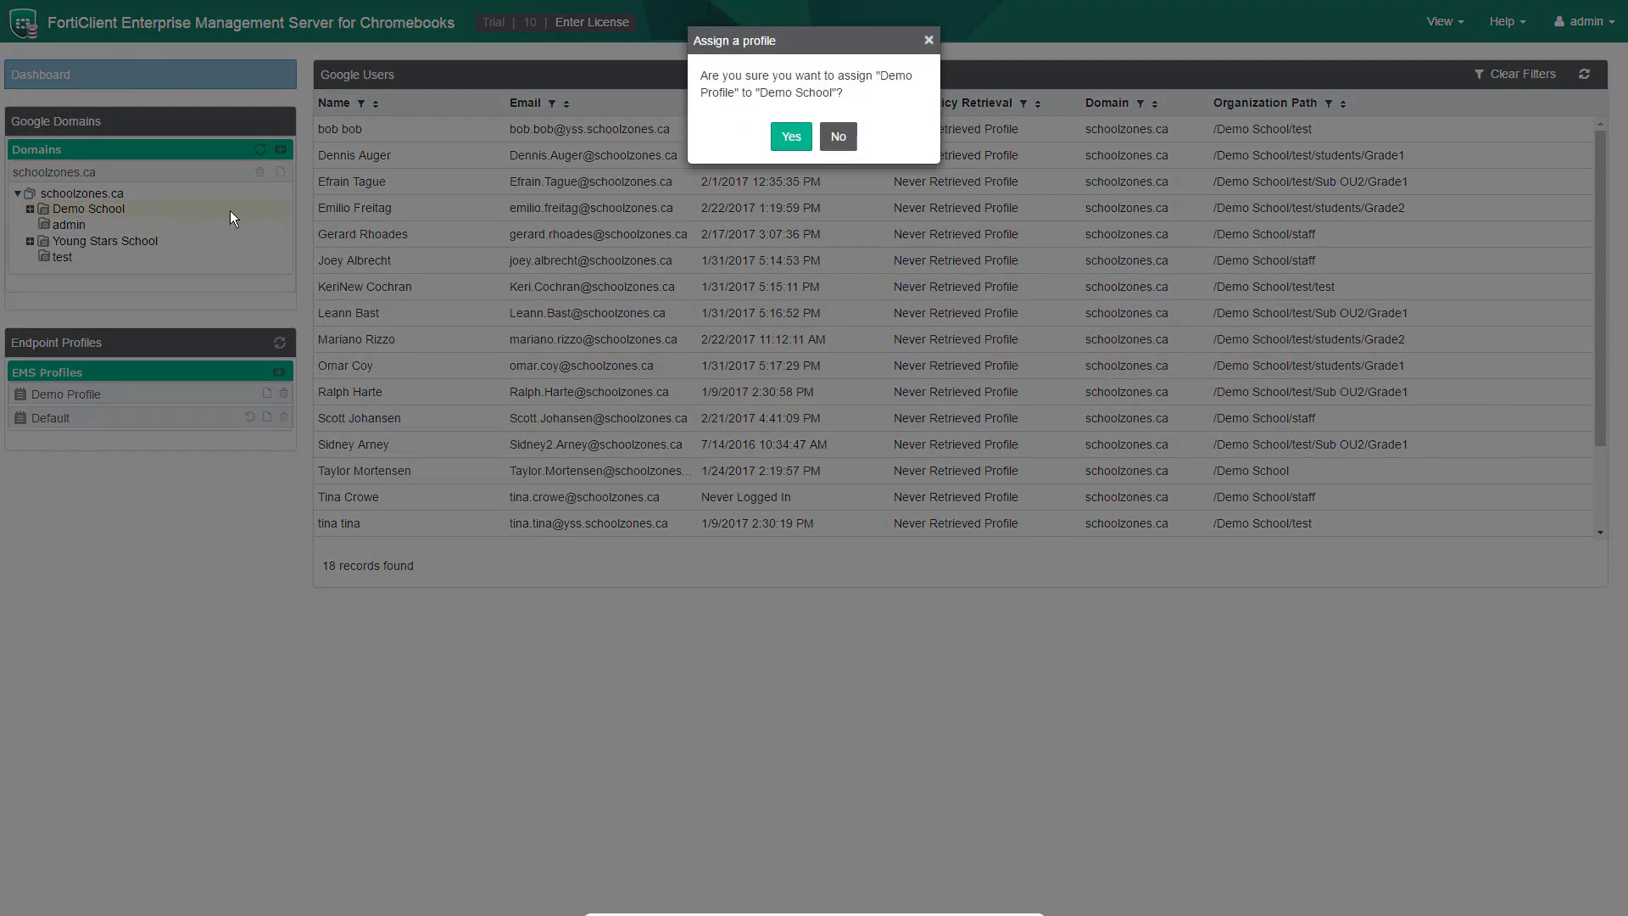
left_click(799, 140)
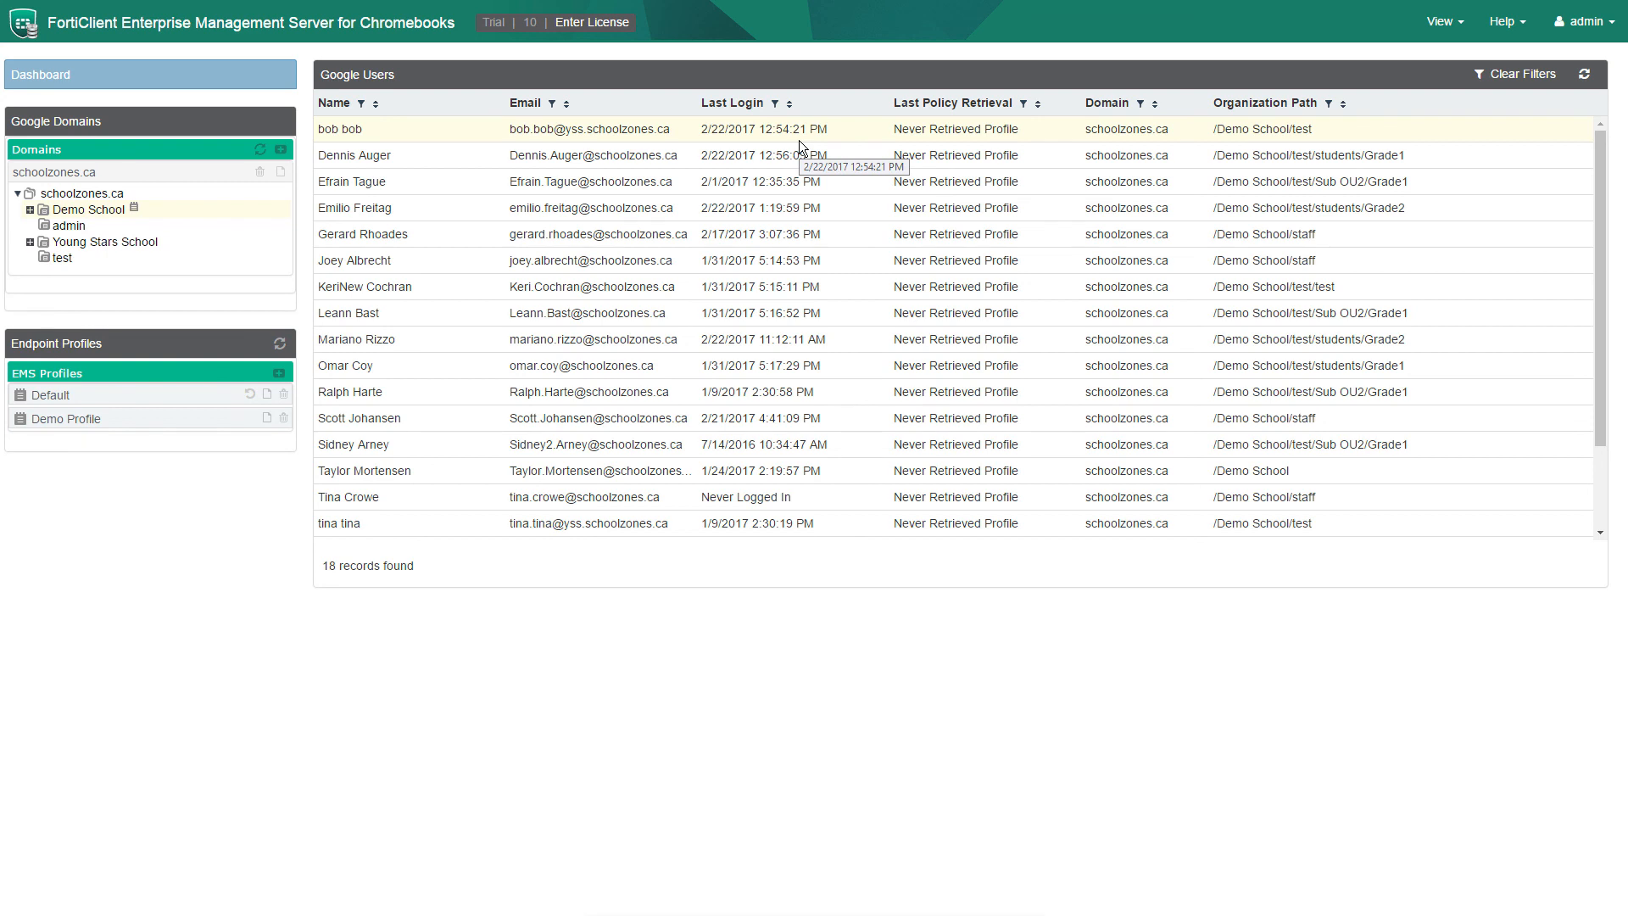
right_click(85, 215)
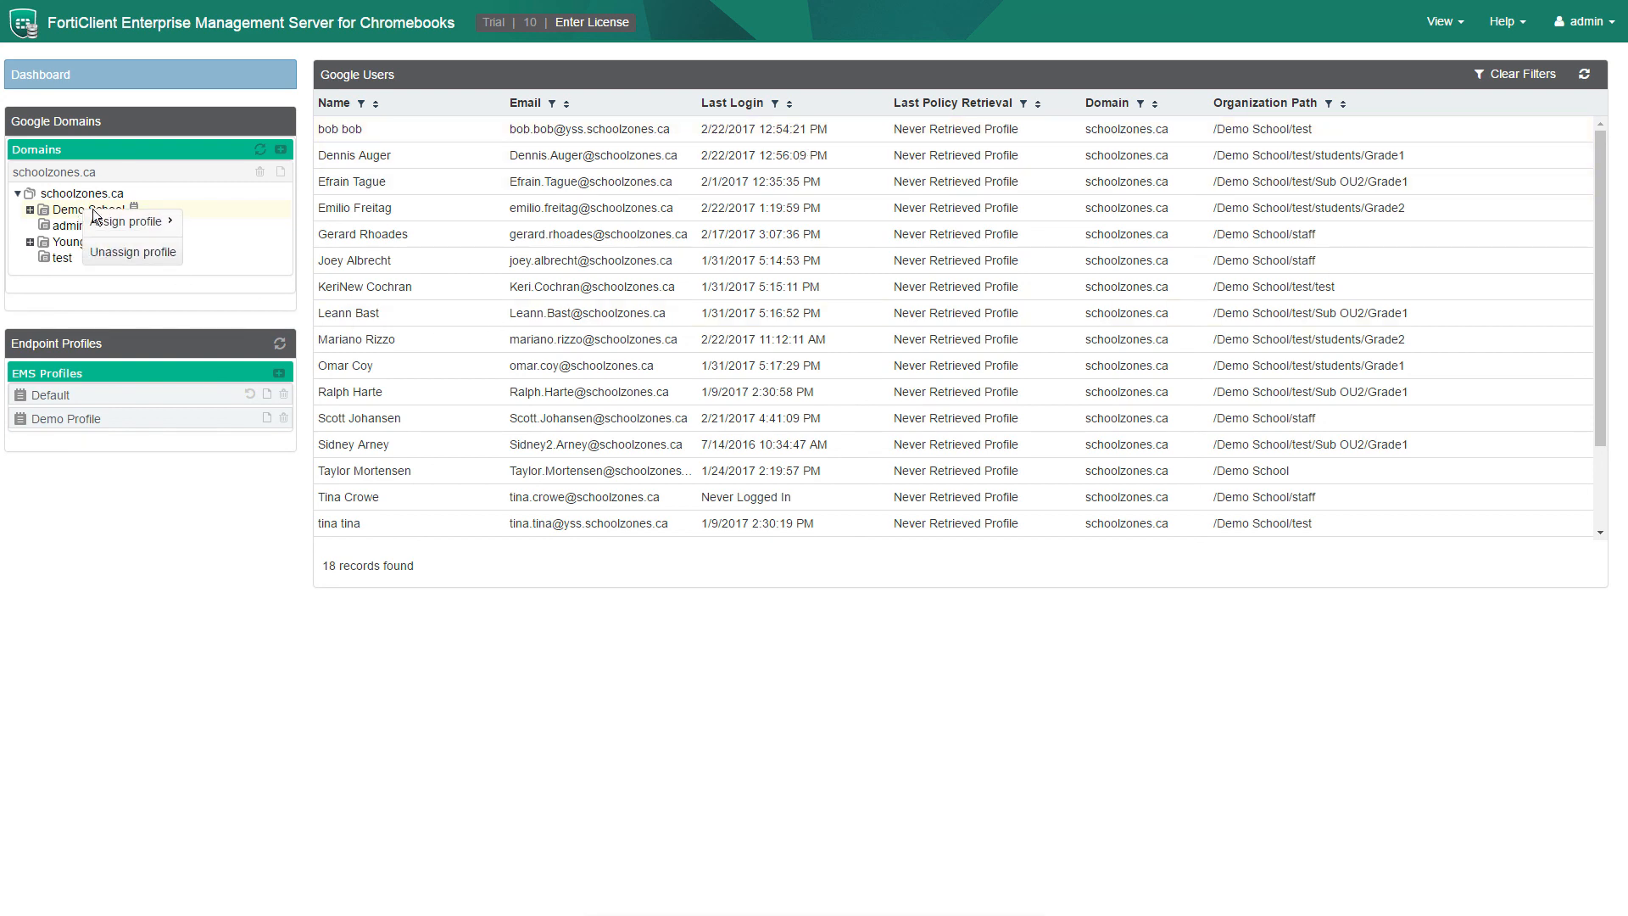
mouse_move(145, 231)
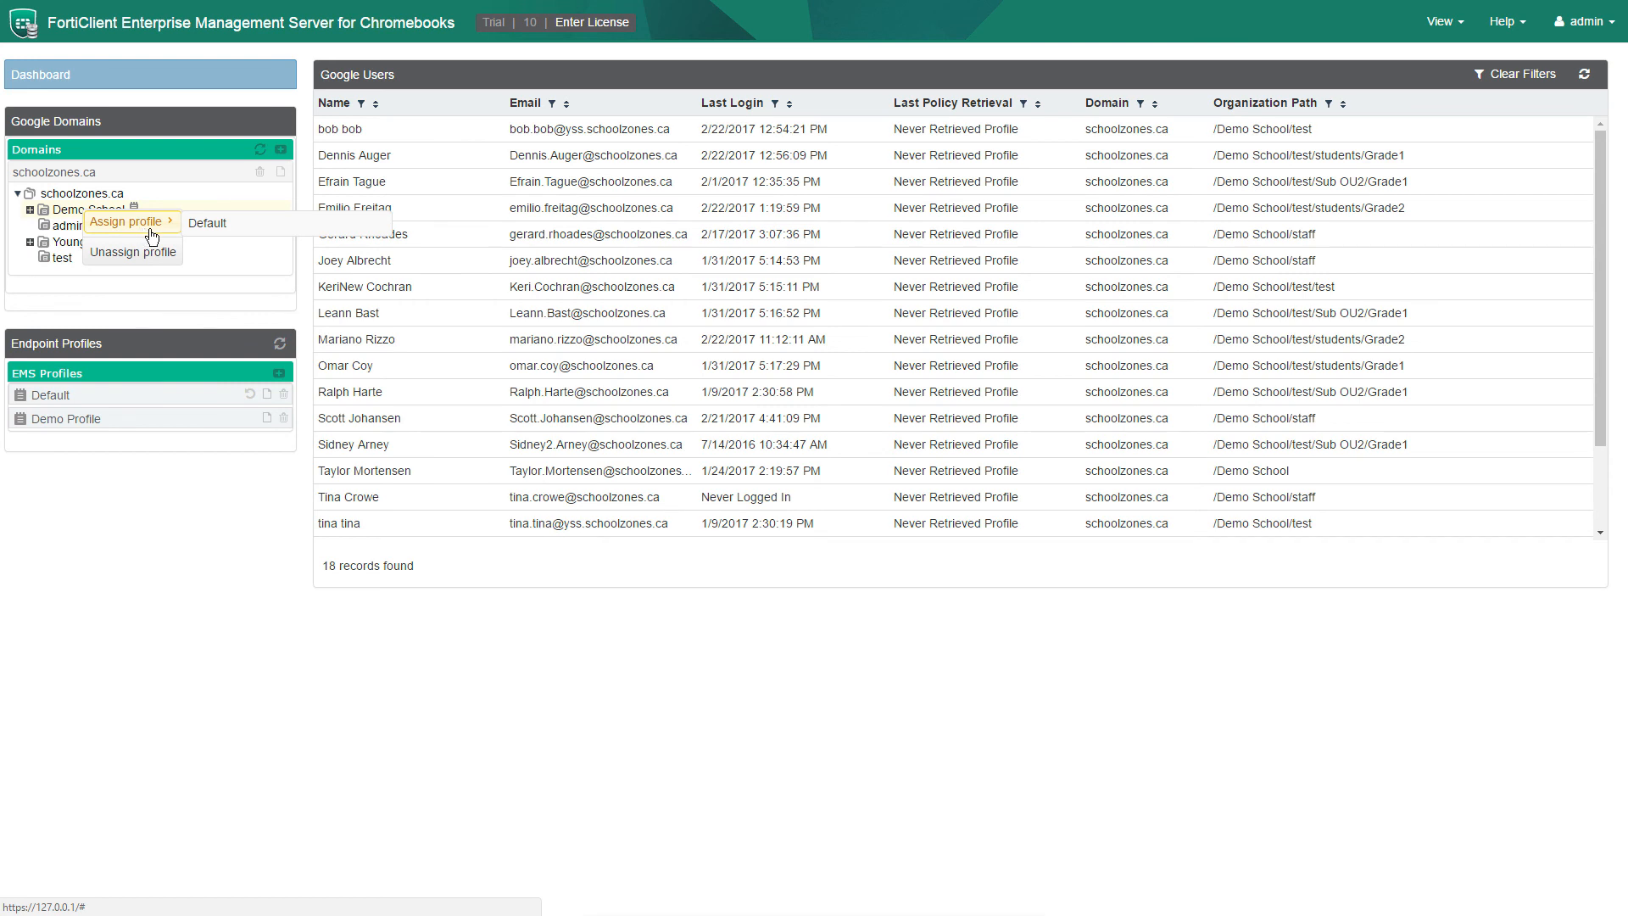
left_click(237, 730)
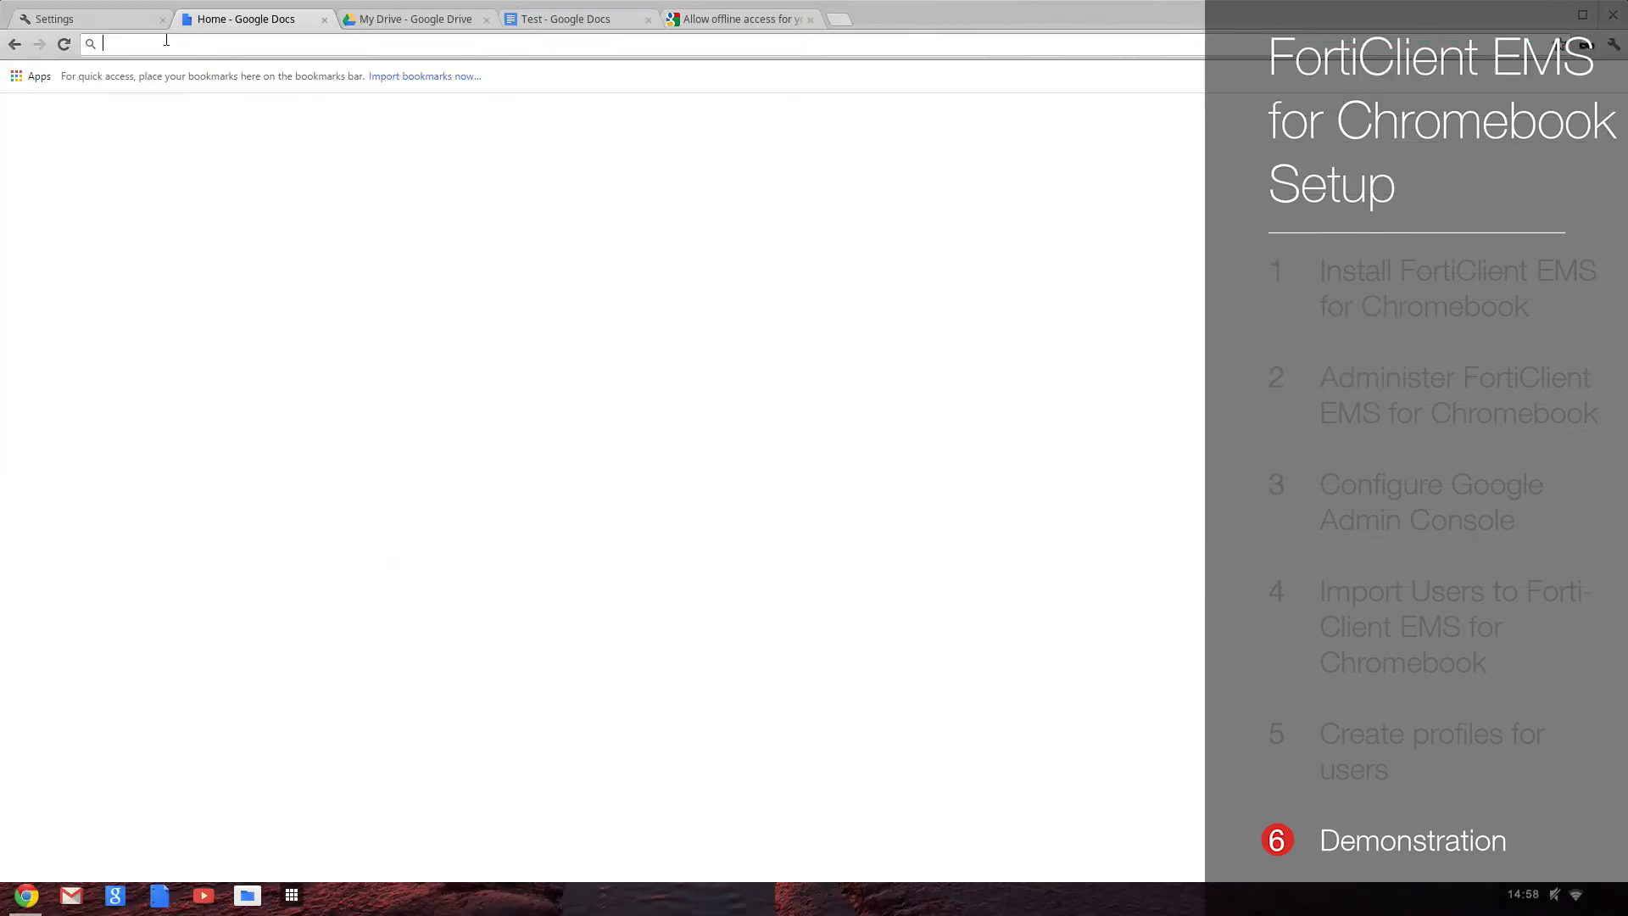
Visit facebook.com in Chrome to test the social-networking block.
type("facebook.com")
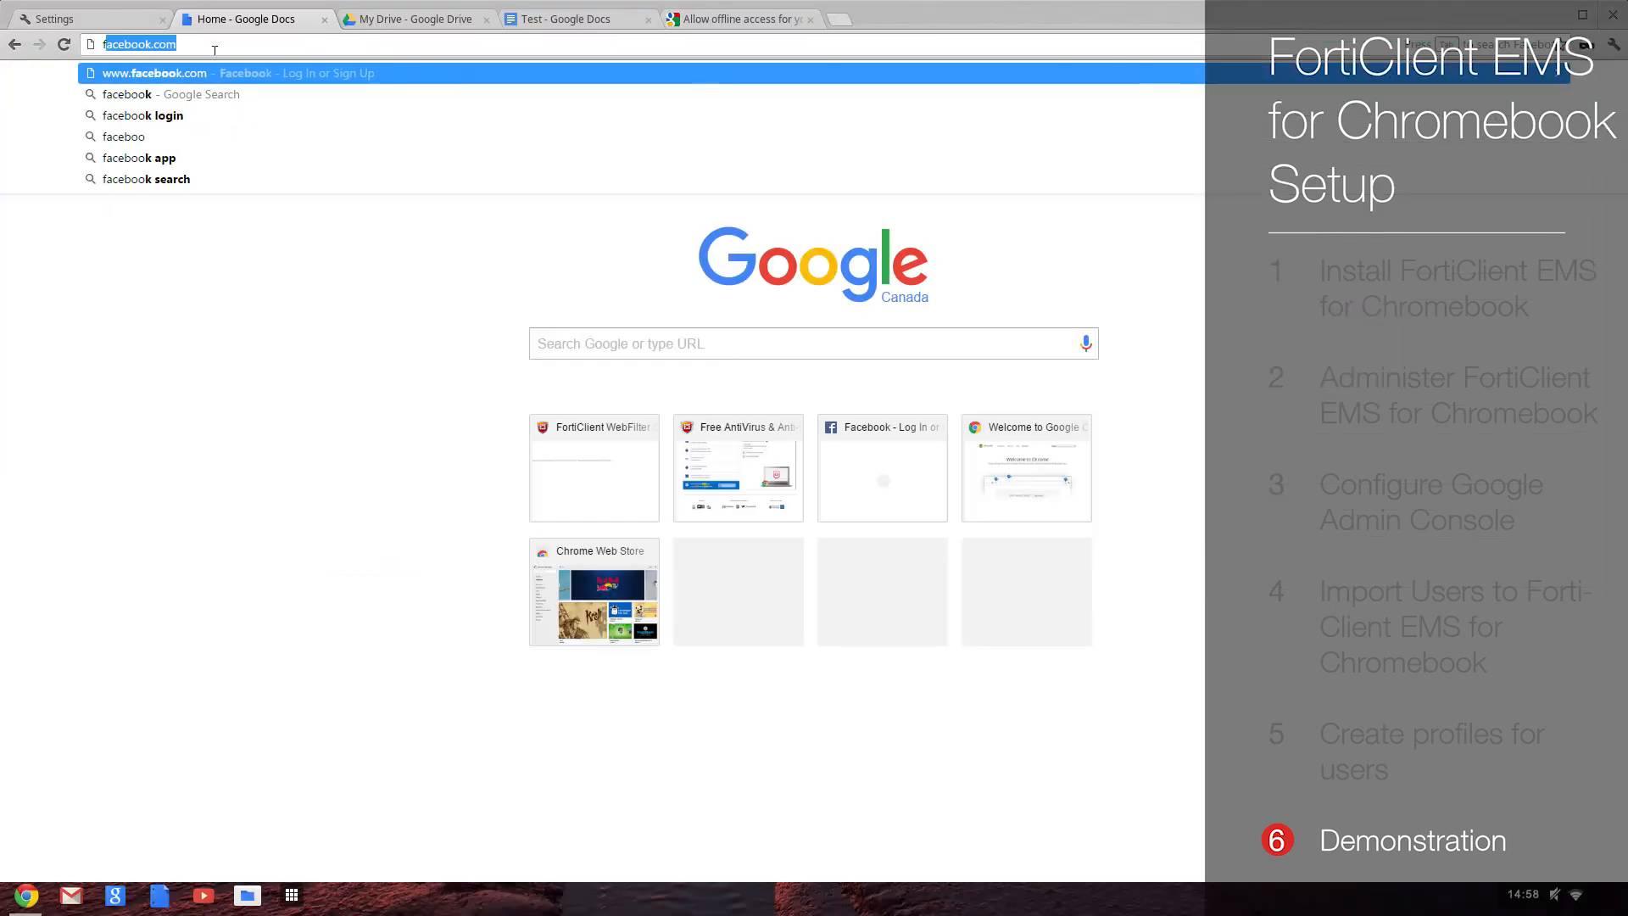
key("Return")
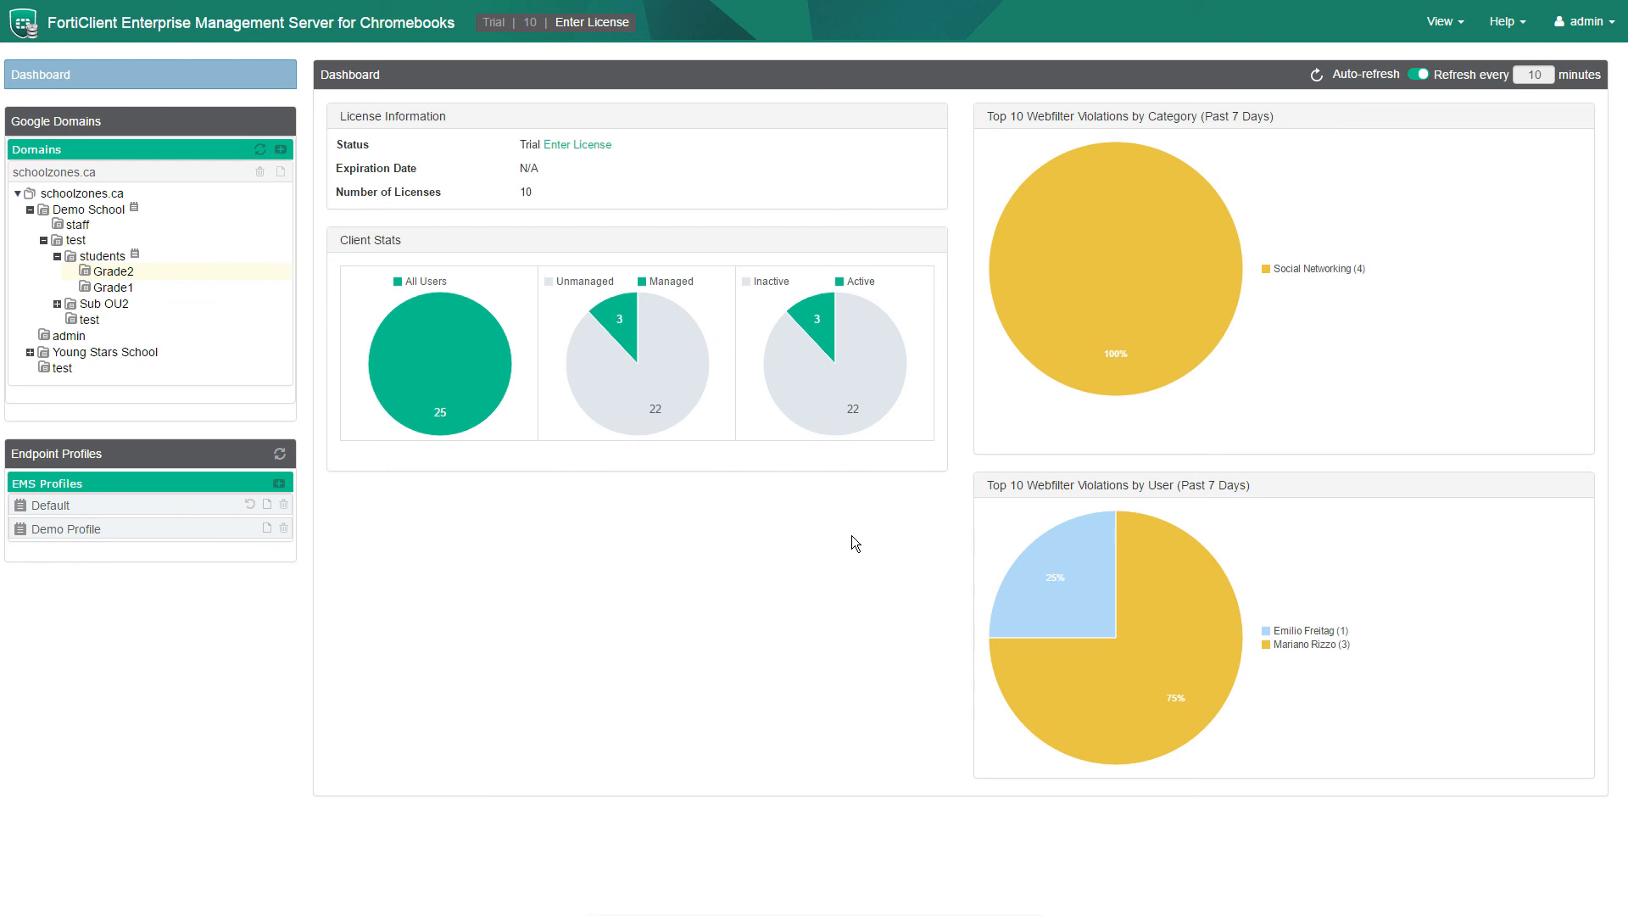
View the blocked violations of the user holding 75% of the Dashboard chart.
mouse_move(1127, 689)
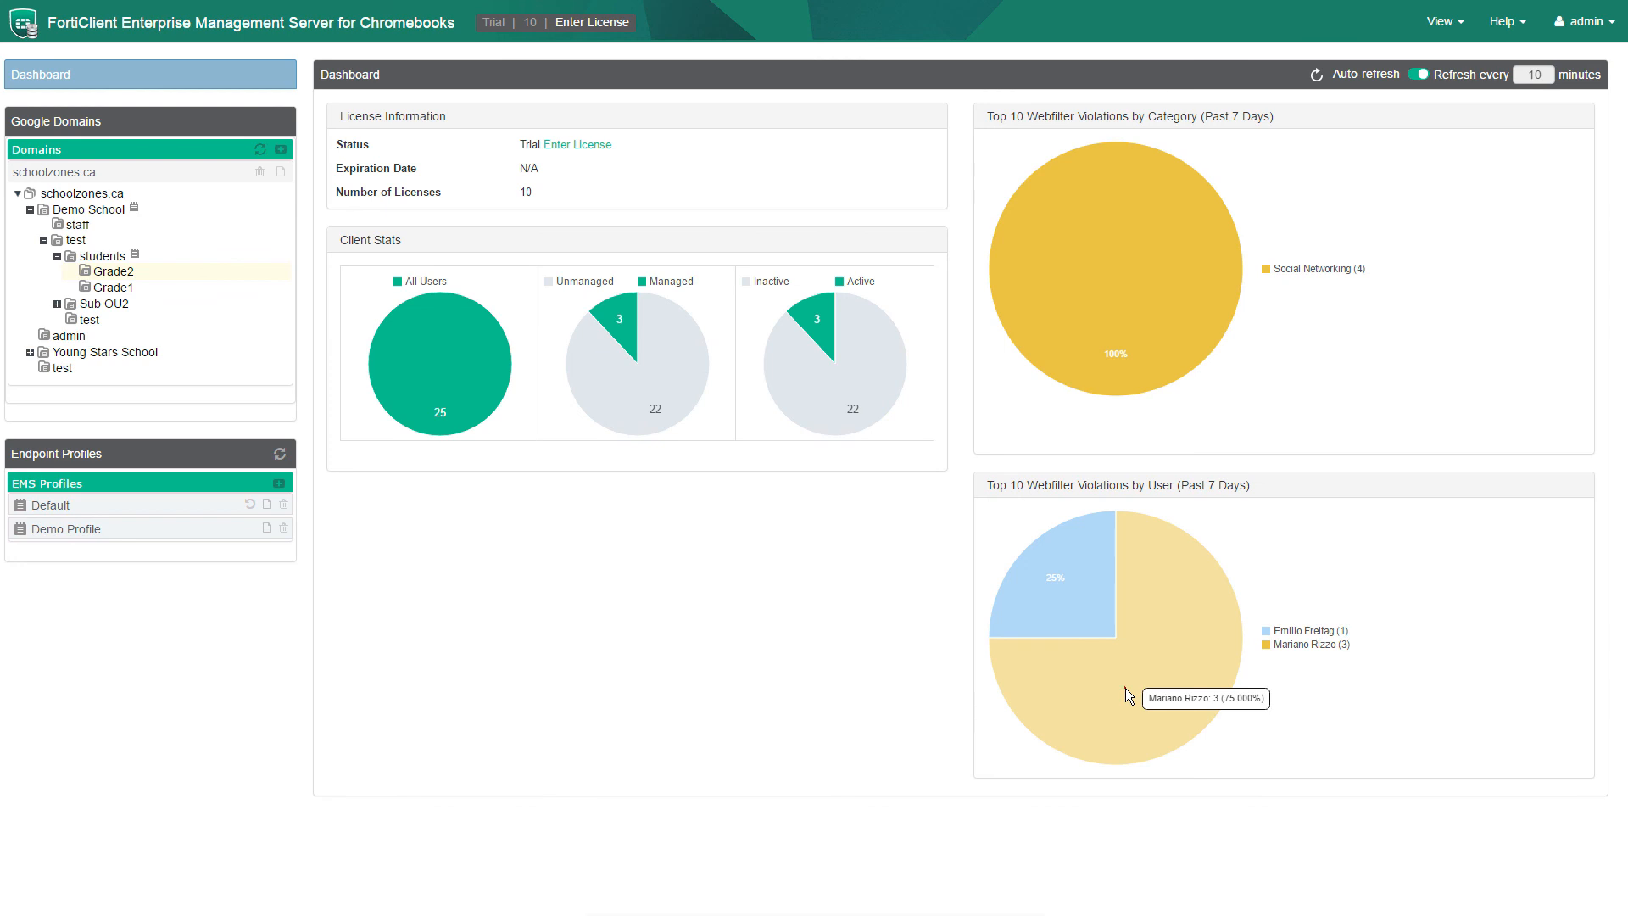
left_click(1127, 694)
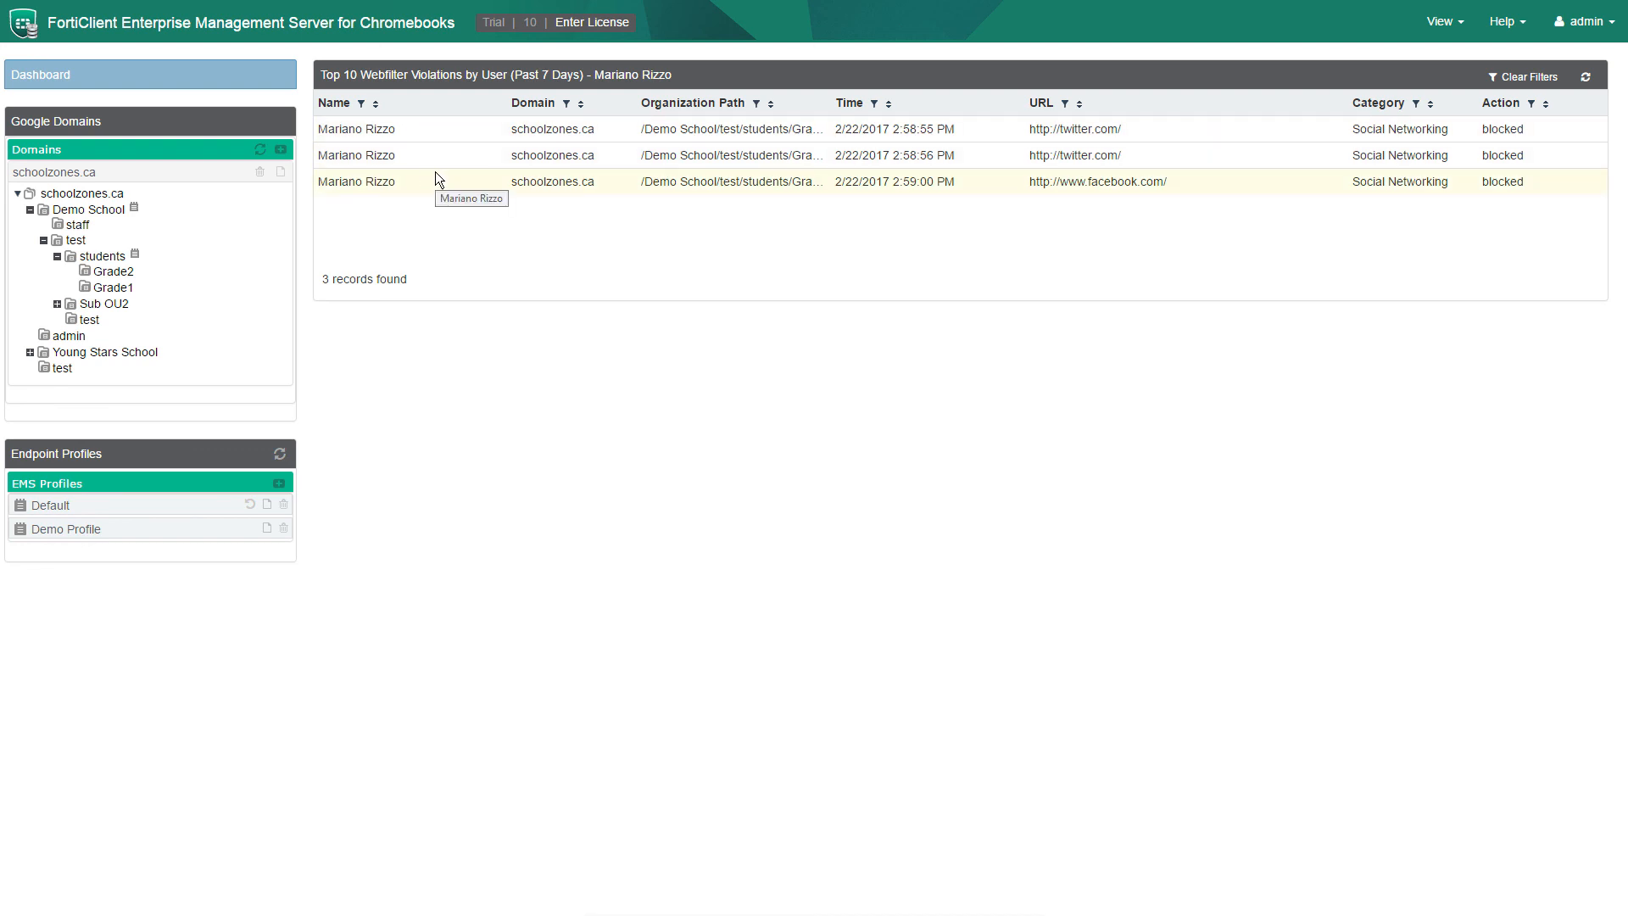
left_click(90, 82)
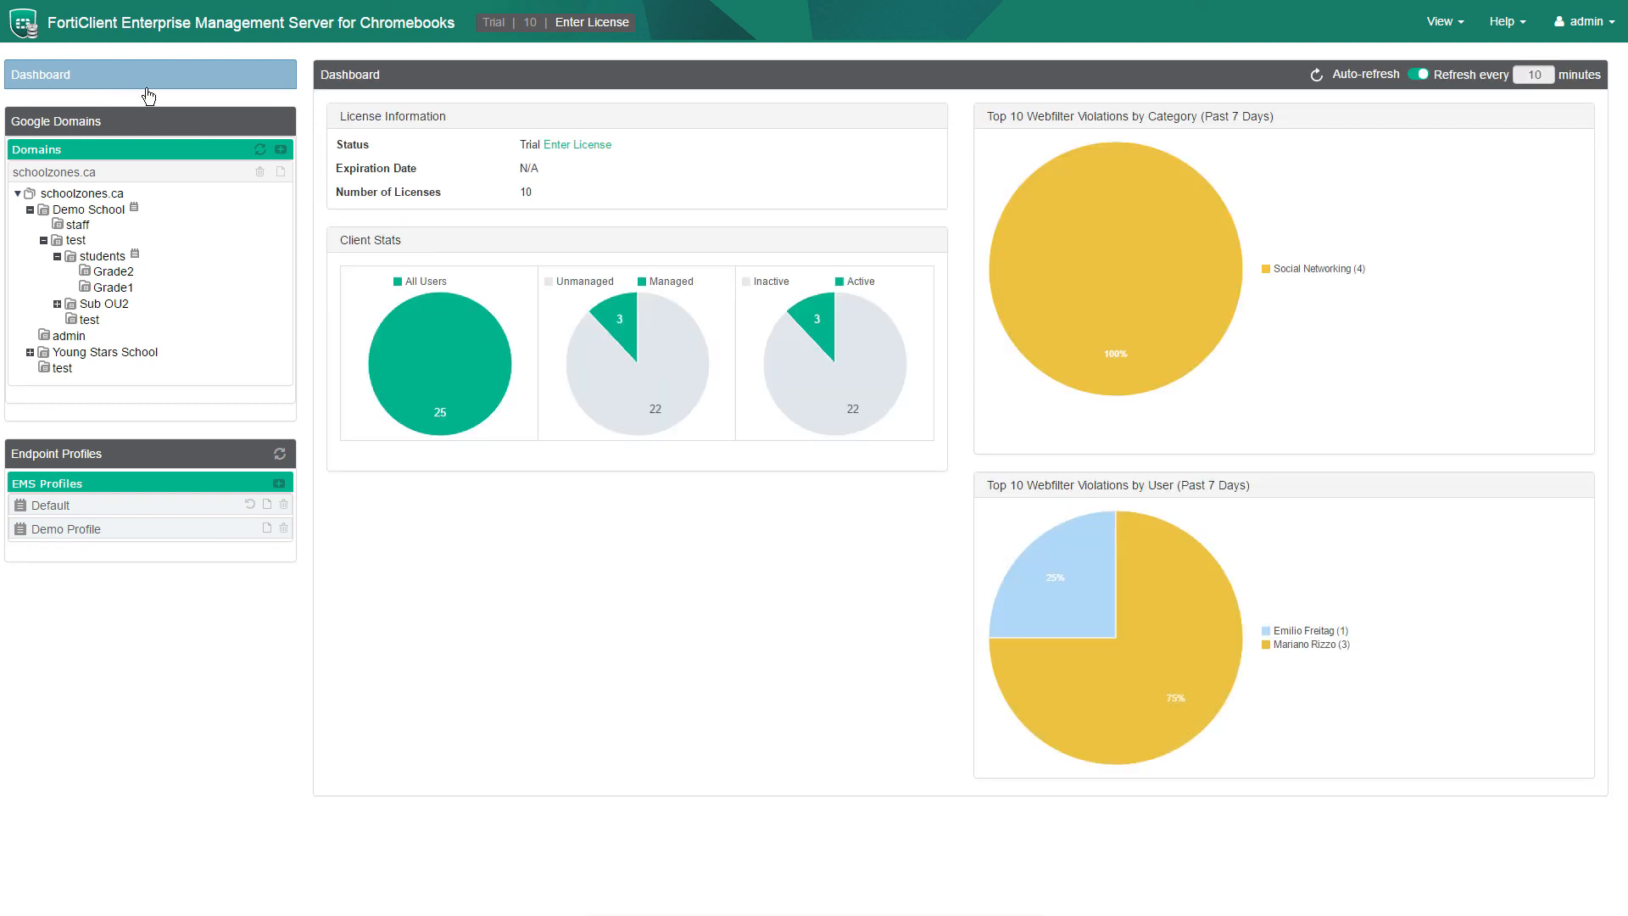
List the managed Google users and view the first and second users' details, including 3 blocked Social Networking visits.
mouse_move(629, 329)
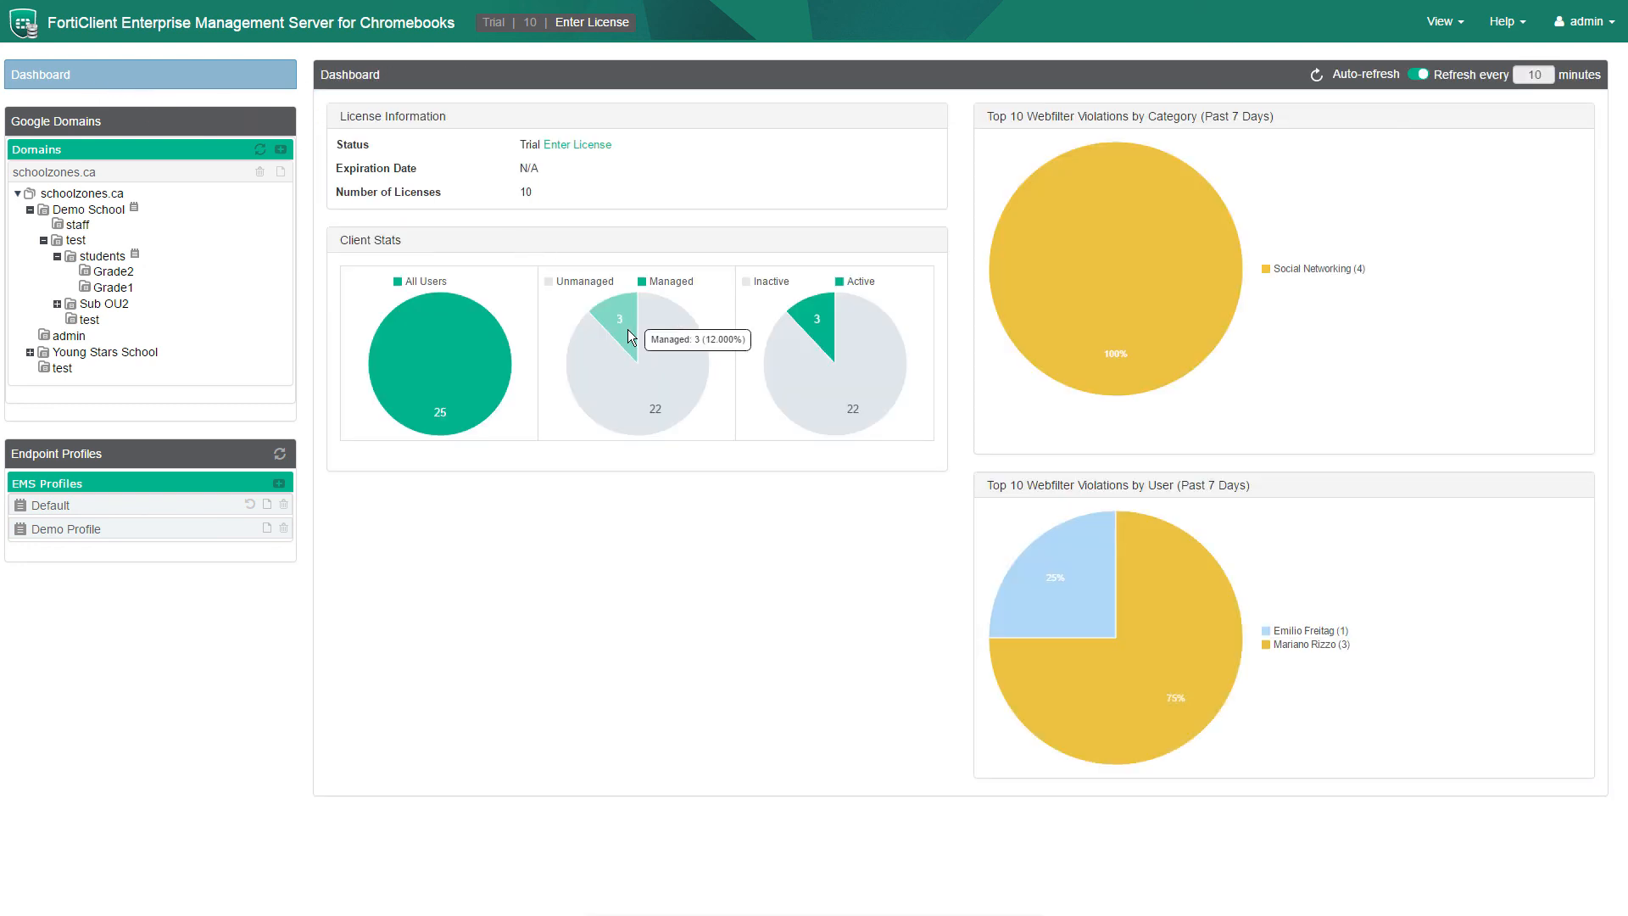
left_click(630, 337)
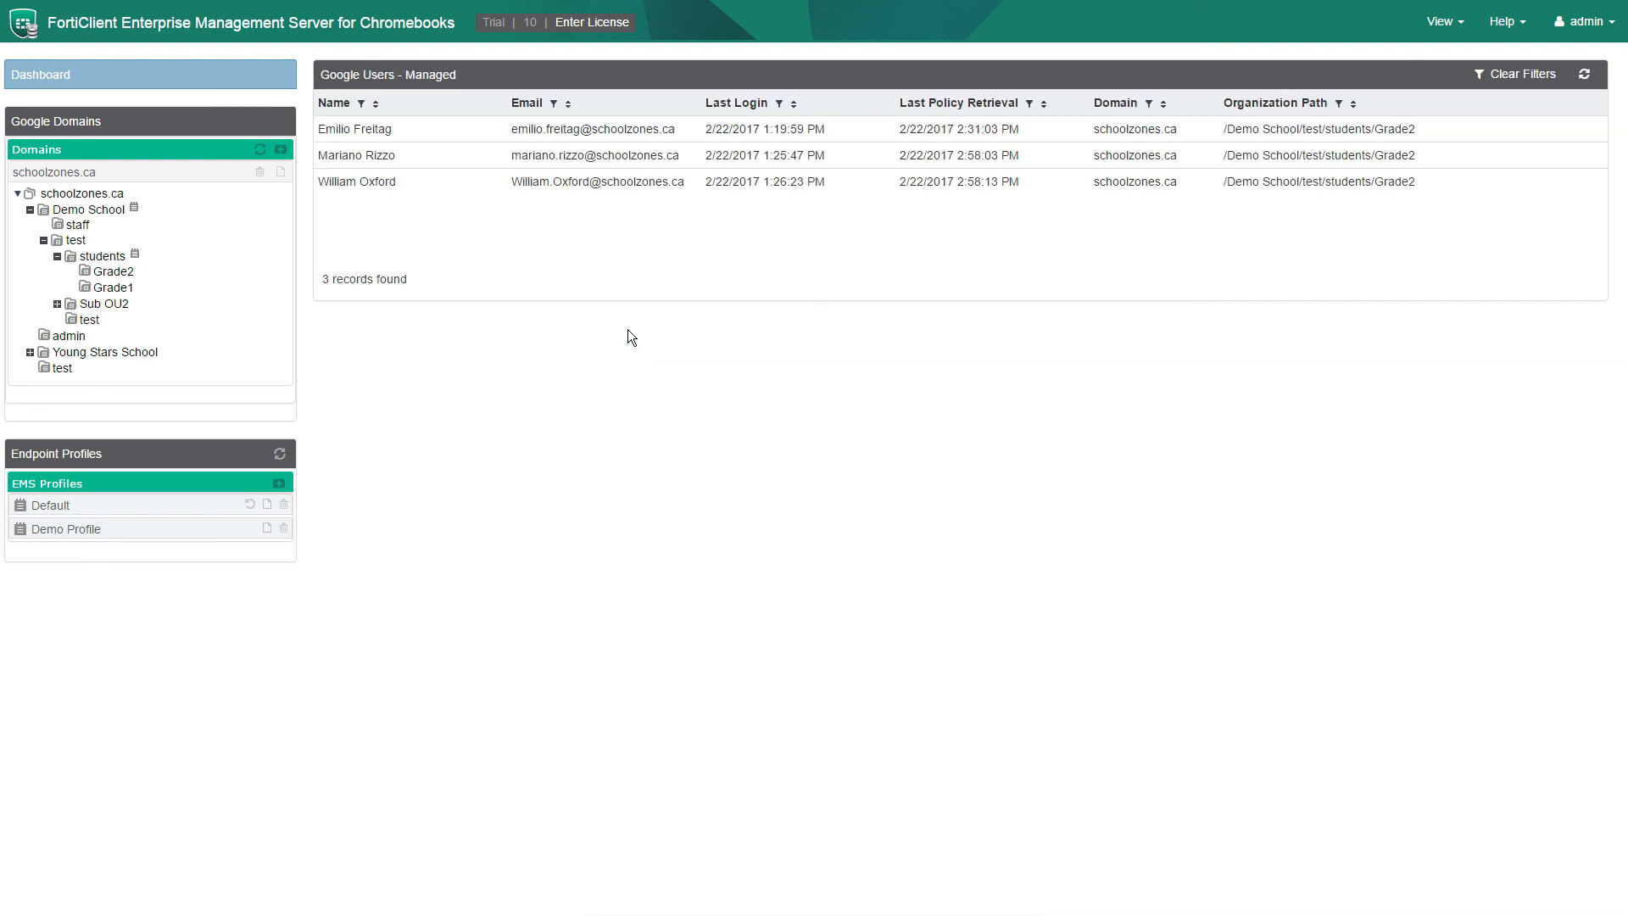
left_click(424, 131)
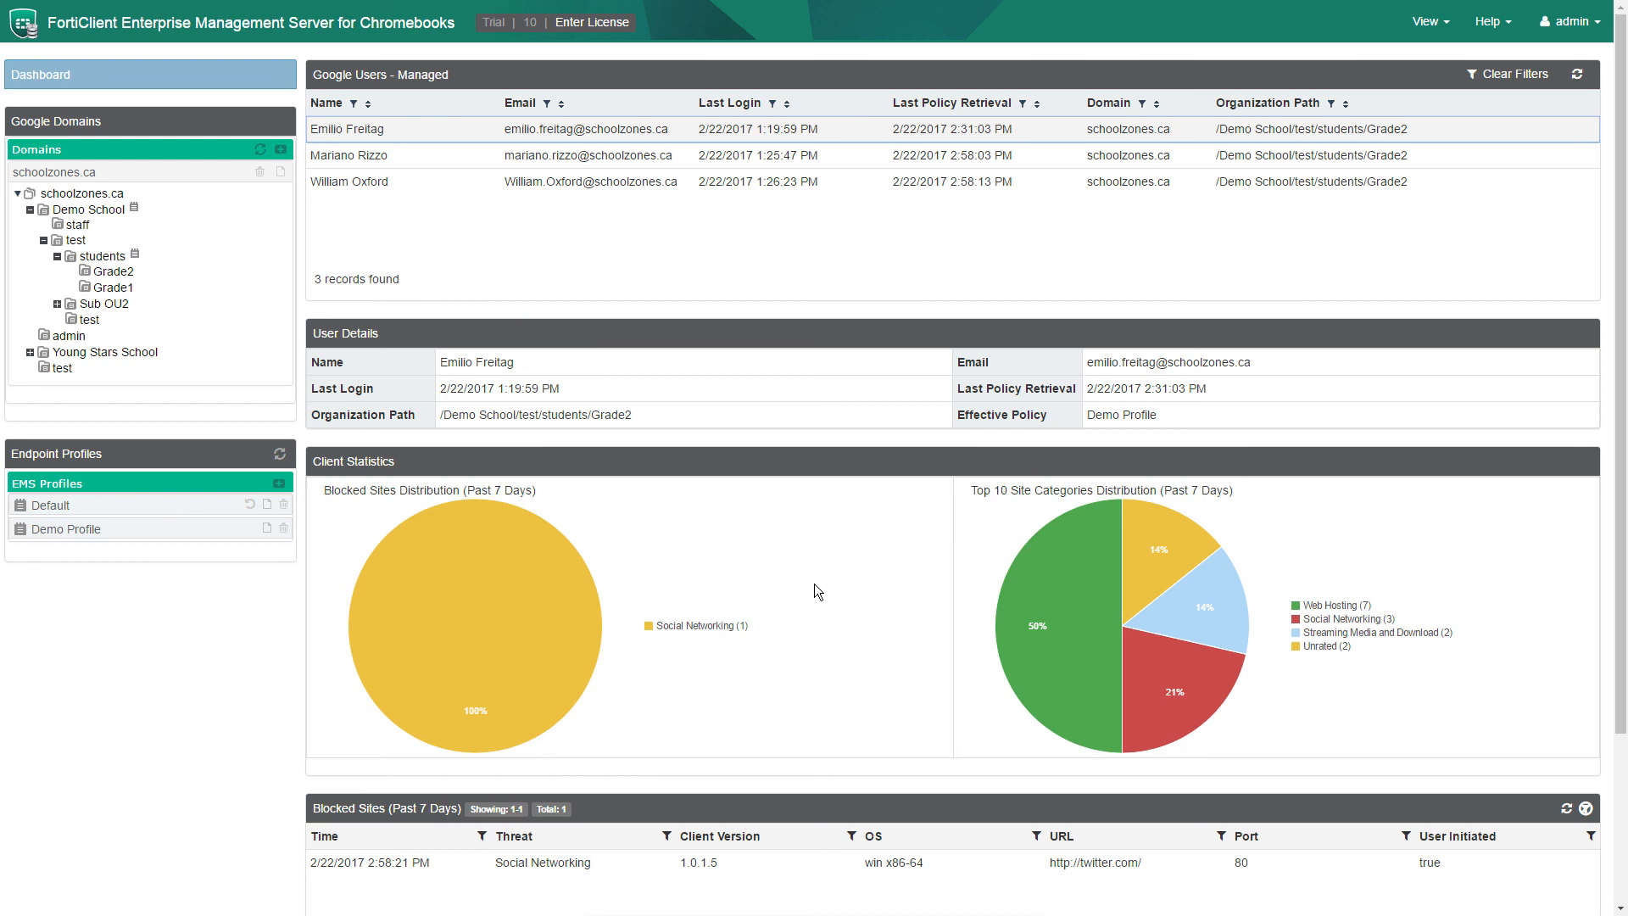
scroll(814, 584, "down", 3)
scroll(815, 583, "up", 3)
left_click(433, 160)
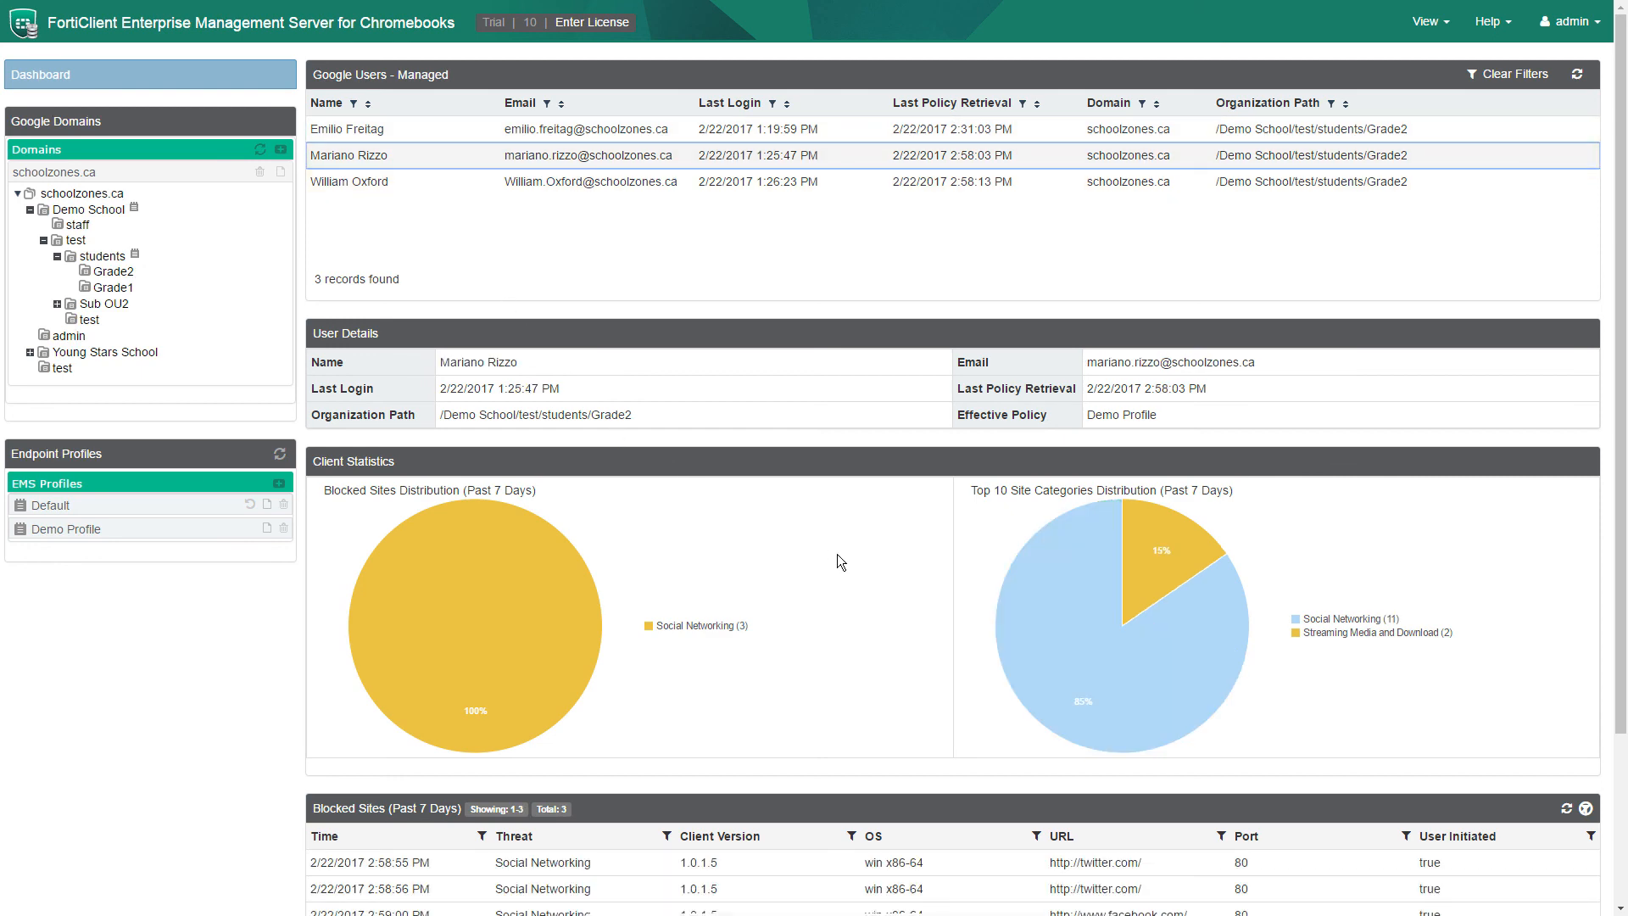
scroll(838, 560, "down", 2)
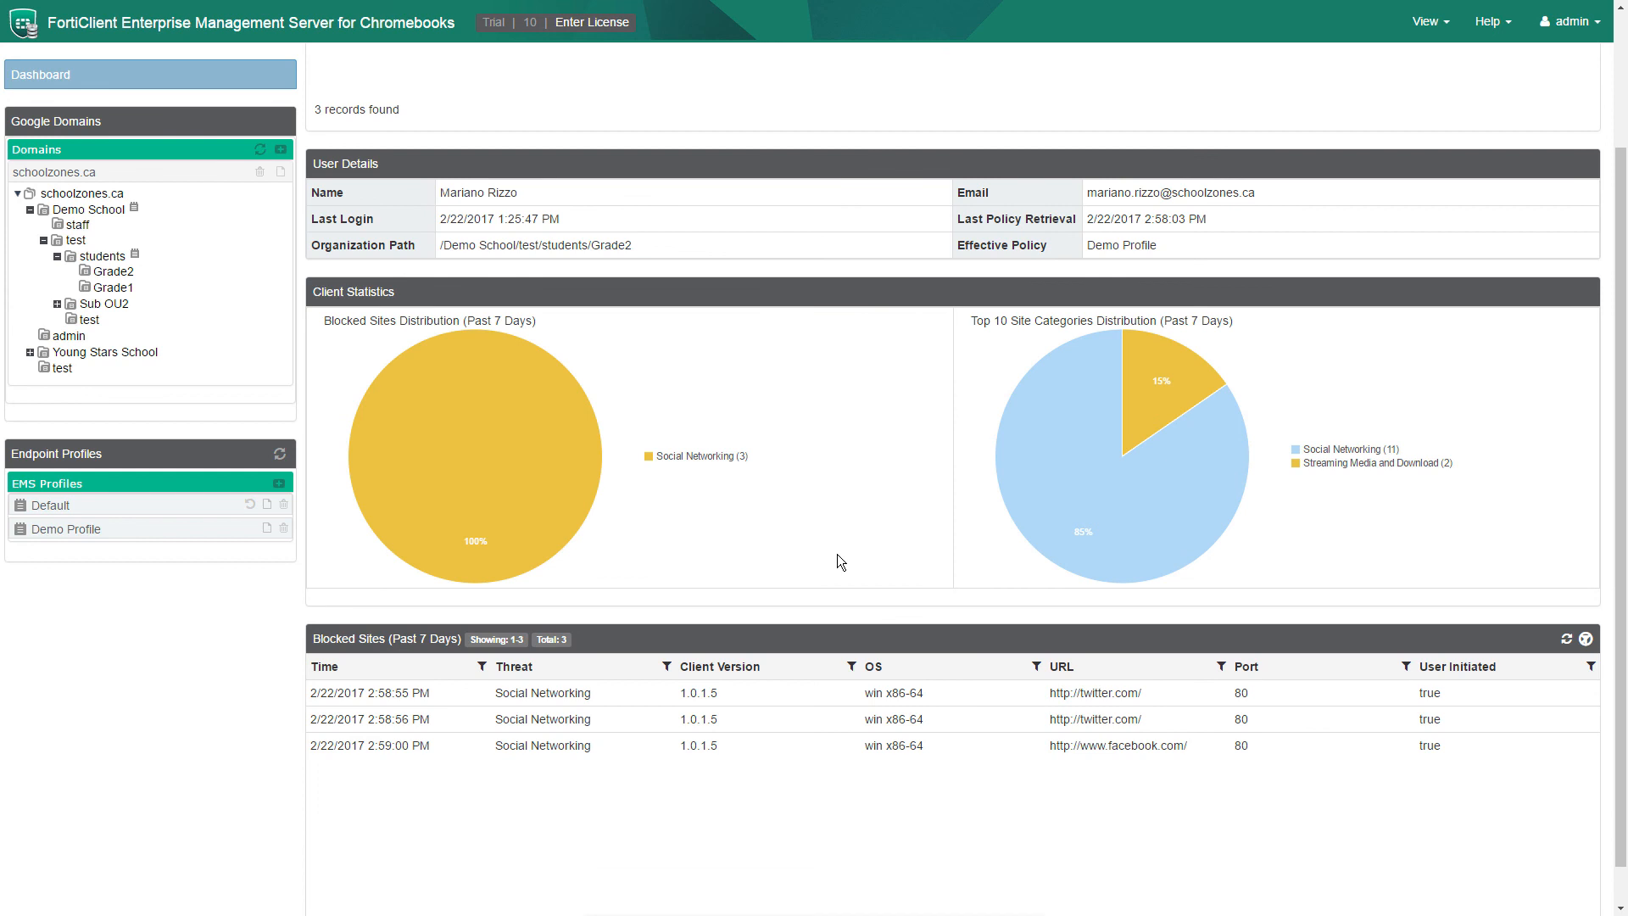